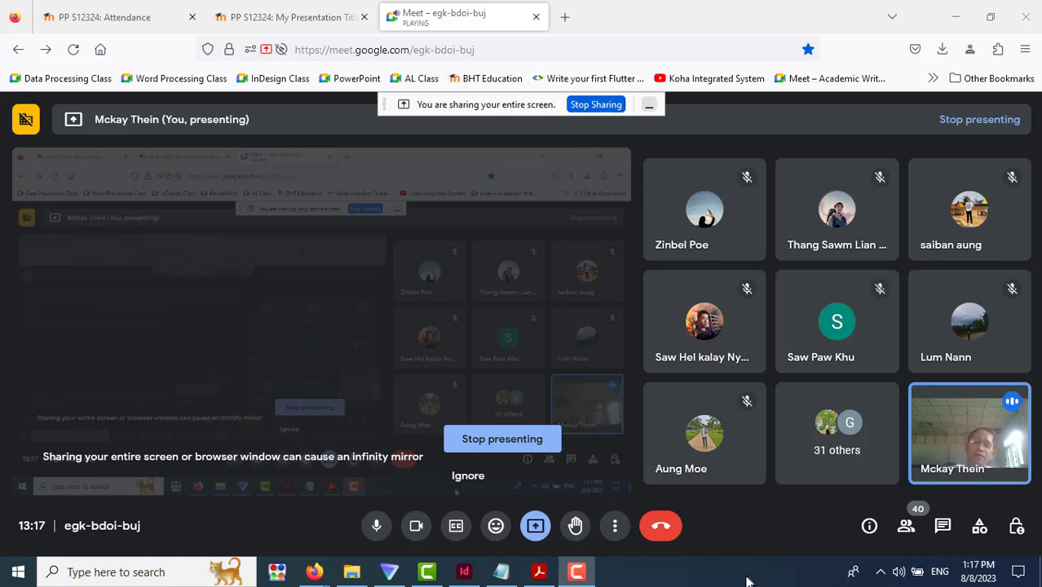
Step: Bring up the 'PP S12324: My Presentation Title' forum tab and reload it
{"action": "left_click", "coordinate": [105, 572]}
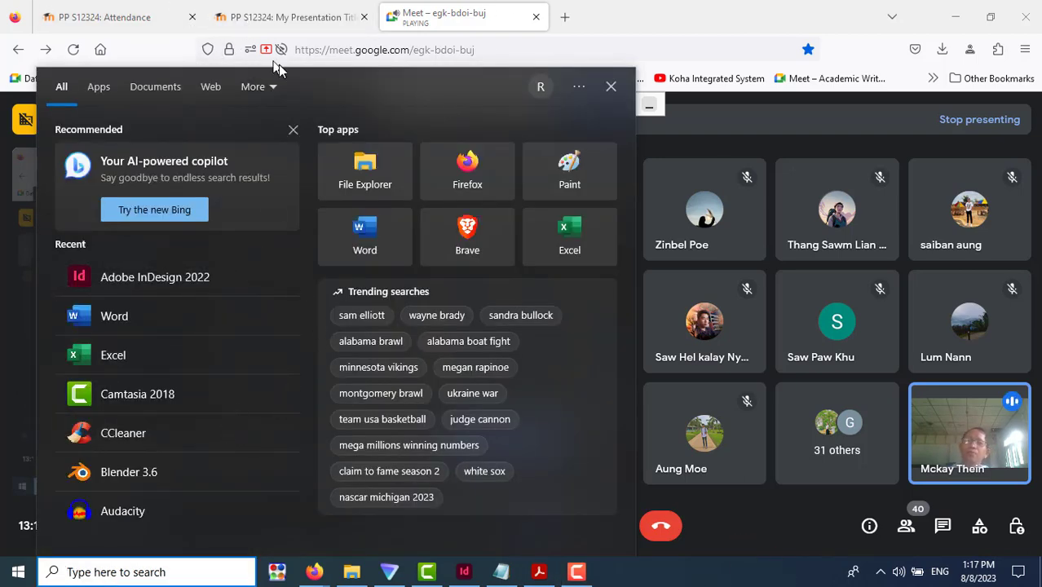
{"action": "left_click", "coordinate": [269, 18]}
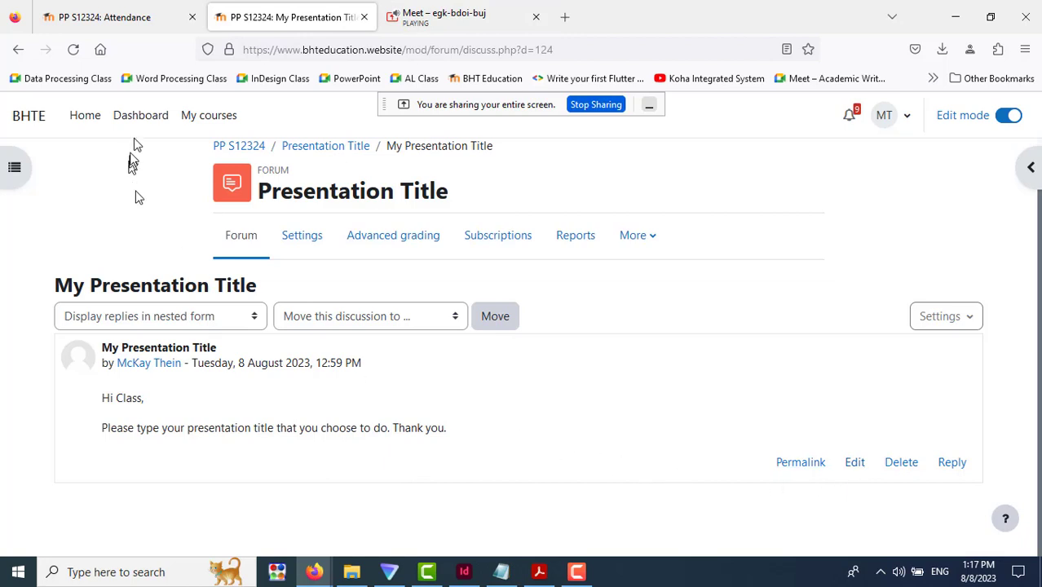
{"action": "left_click", "coordinate": [74, 50]}
{"action": "left_click", "coordinate": [141, 571]}
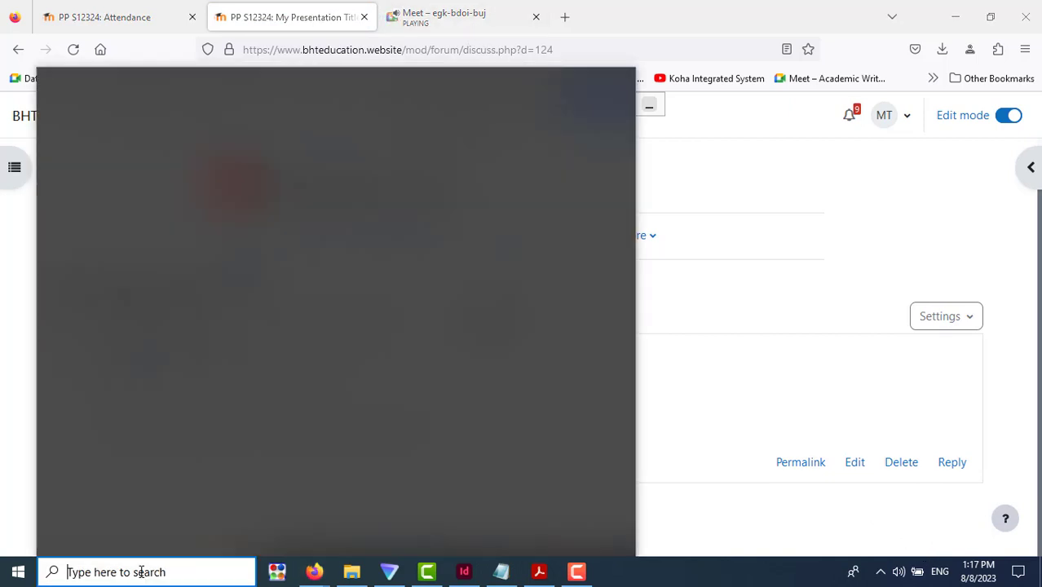
Step: Search Windows for 'power' and launch PowerPoint from the best match
{"action": "type", "text": "power"}
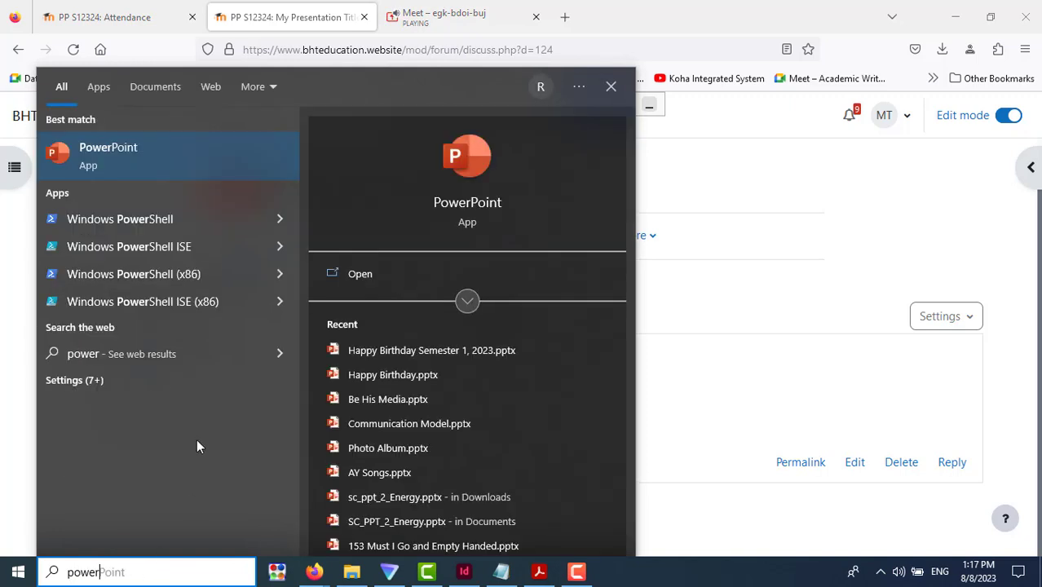
{"action": "left_click", "coordinate": [159, 165]}
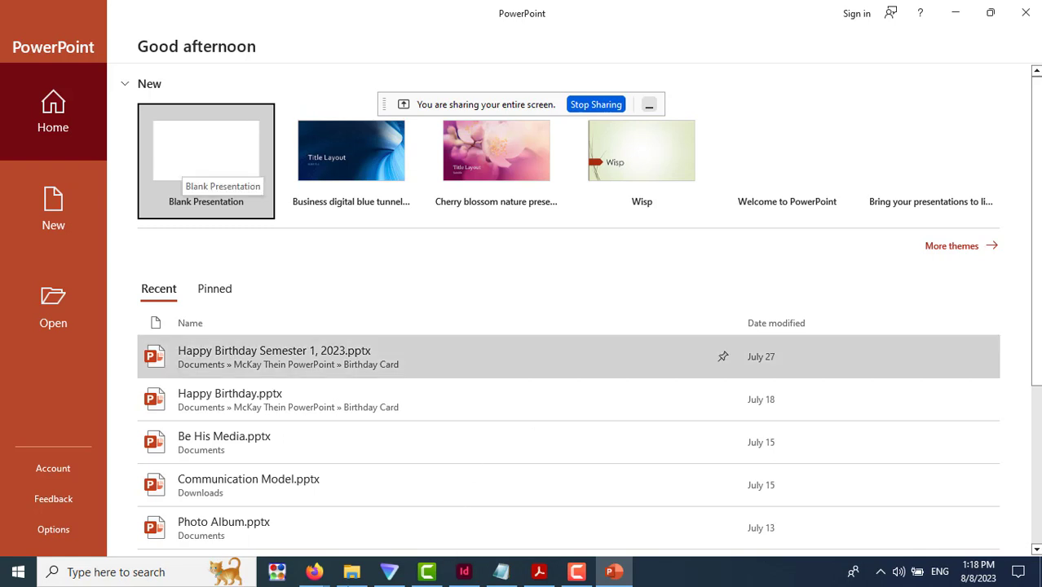
Step: Close the open Acrobat PDF from its taskbar thumbnail
{"action": "left_click", "coordinate": [315, 571]}
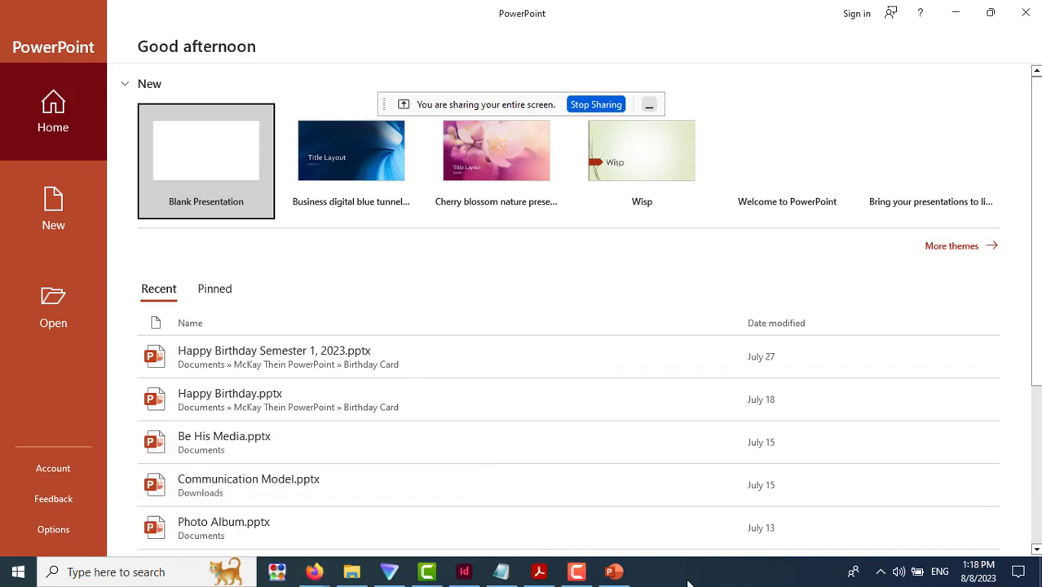
{"action": "left_click", "coordinate": [535, 576]}
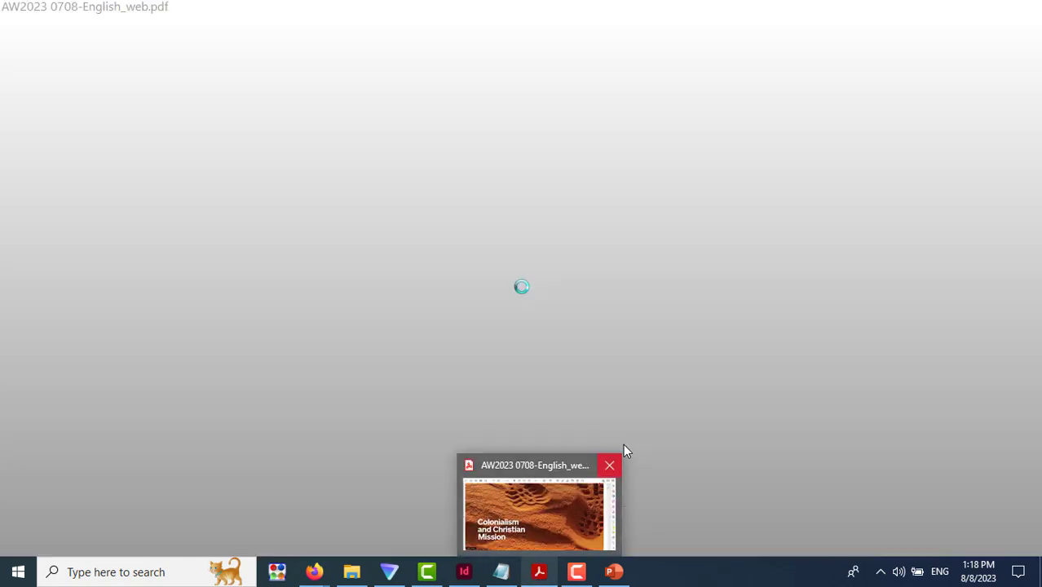
{"action": "left_click", "coordinate": [613, 463]}
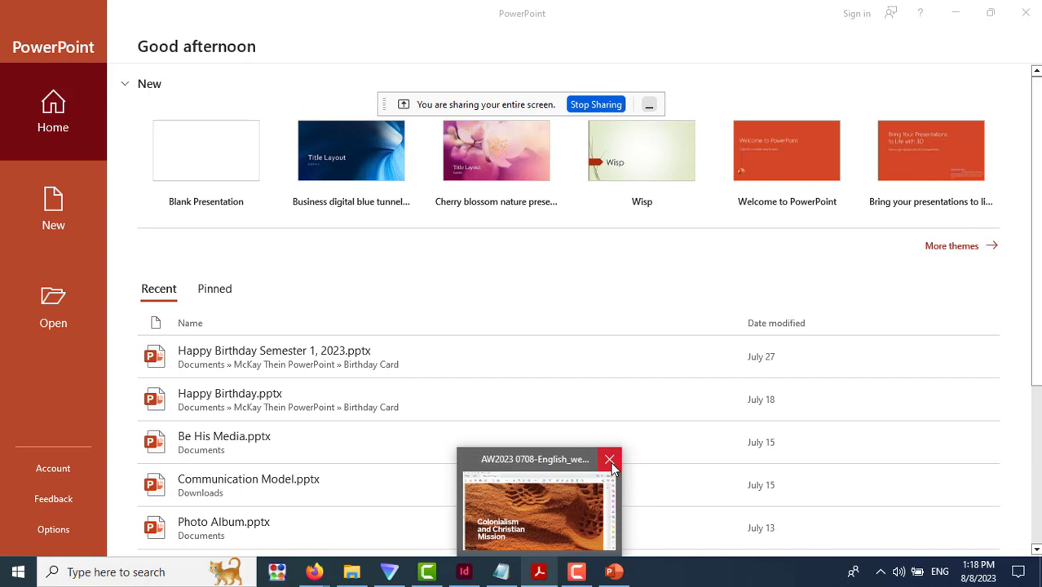
{"action": "left_click", "coordinate": [609, 460]}
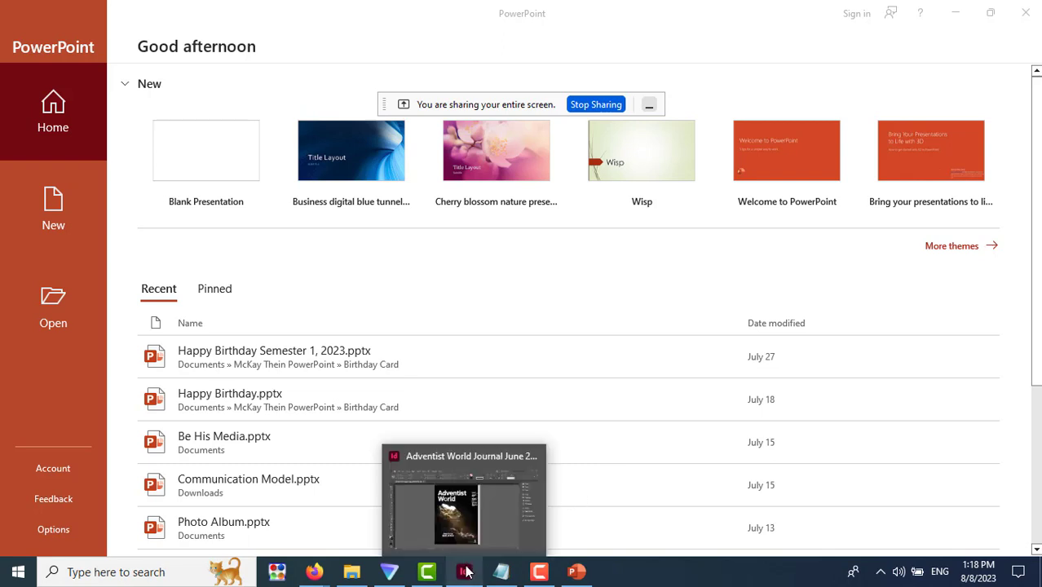
{"action": "mouse_move", "coordinate": [463, 571]}
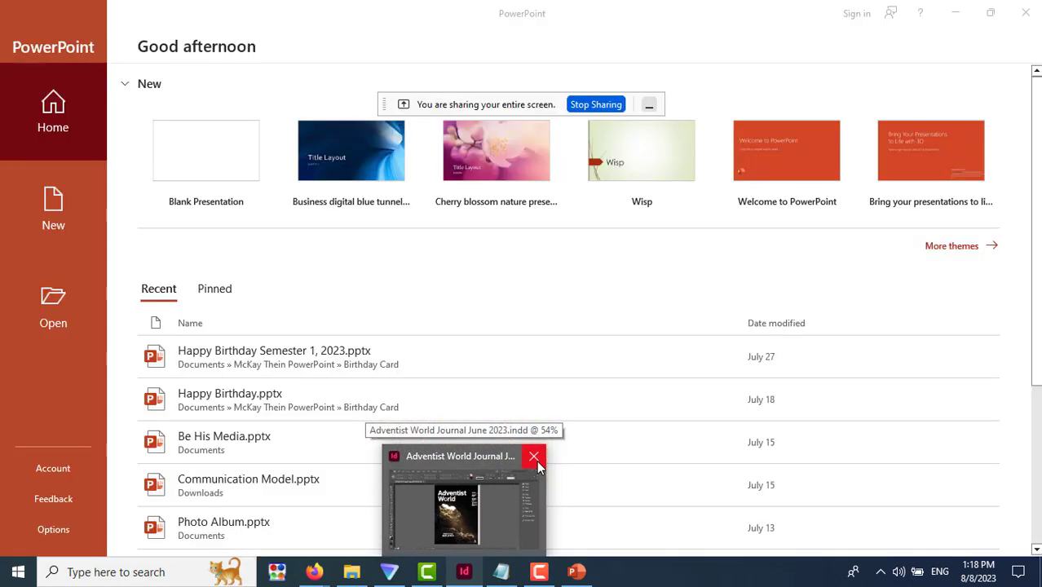
Step: Close the InDesign journal document and return to PowerPoint's start screen
{"action": "left_click", "coordinate": [534, 461]}
{"action": "left_click", "coordinate": [535, 457]}
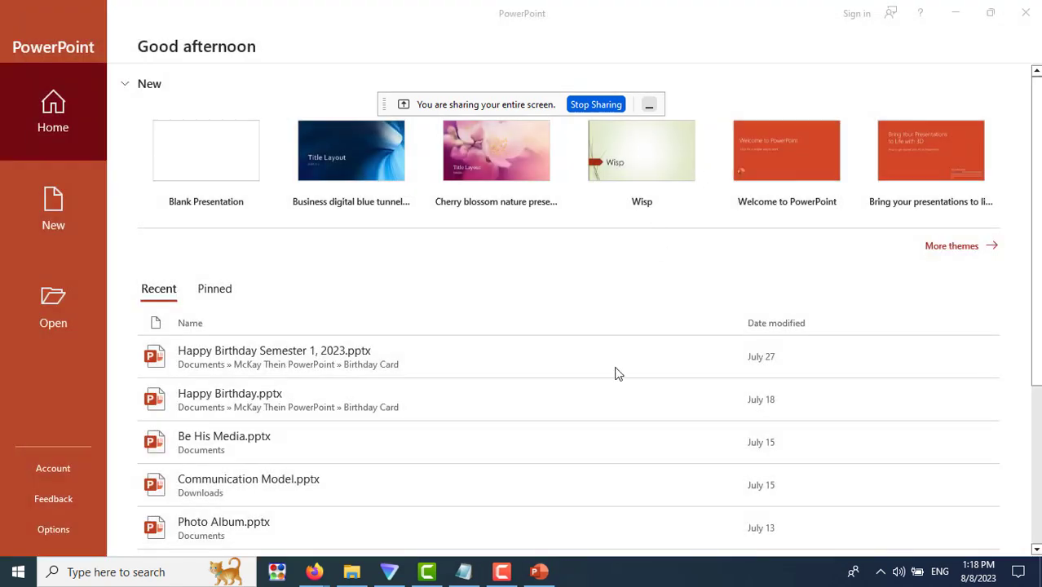
{"action": "left_click", "coordinate": [652, 107]}
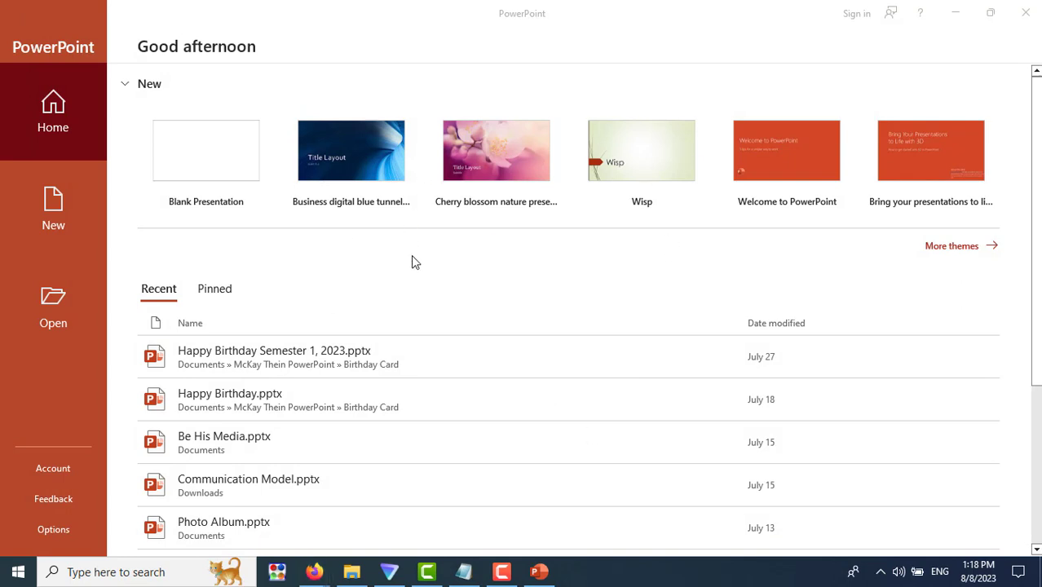
{"action": "left_click", "coordinate": [214, 171]}
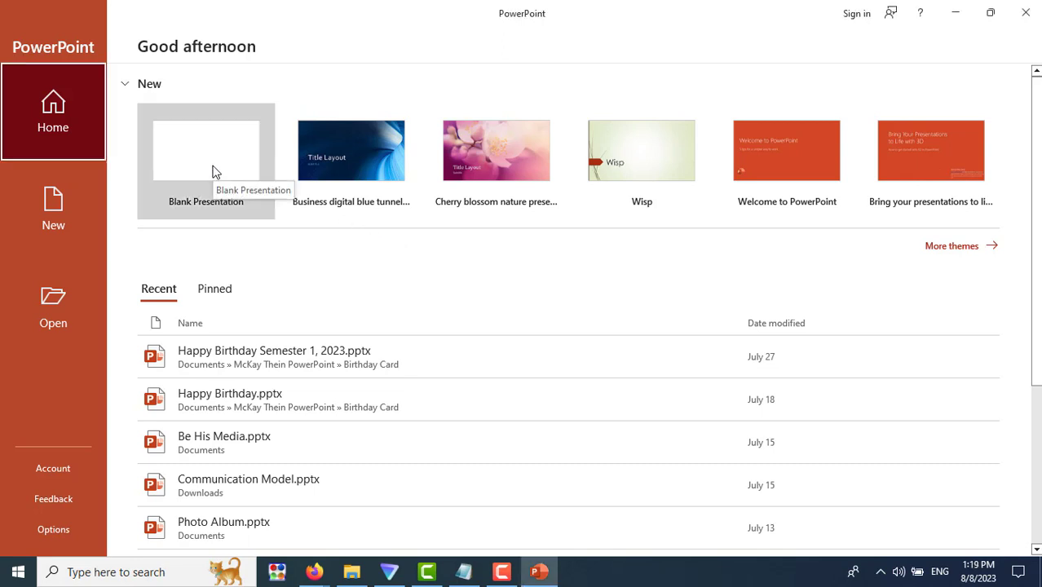
Step: Start a blank presentation titled 'How to Study The Bible' with the author's byline as subtitle
{"action": "left_click", "coordinate": [214, 171]}
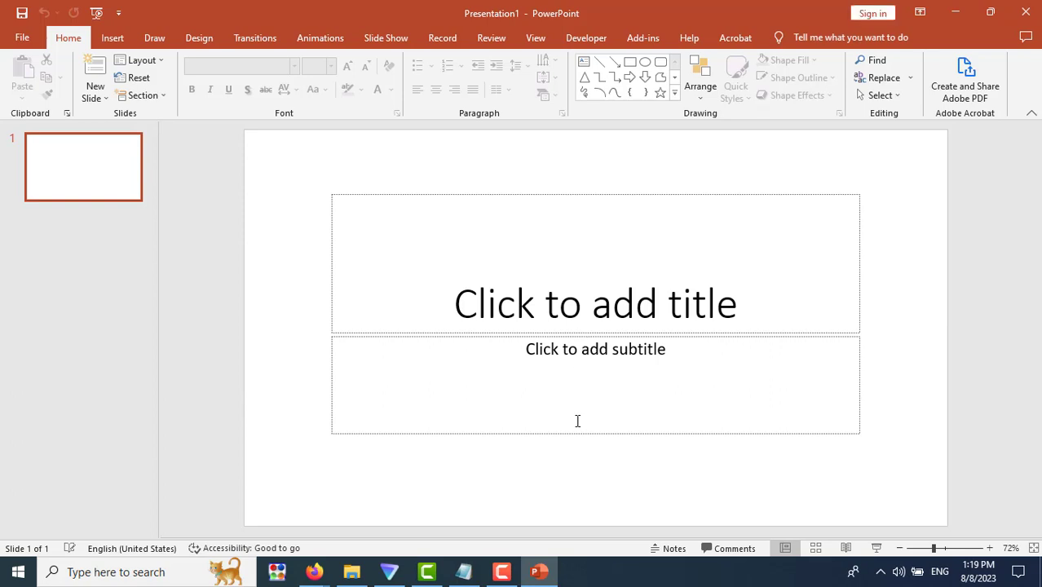
{"action": "left_click", "coordinate": [622, 320]}
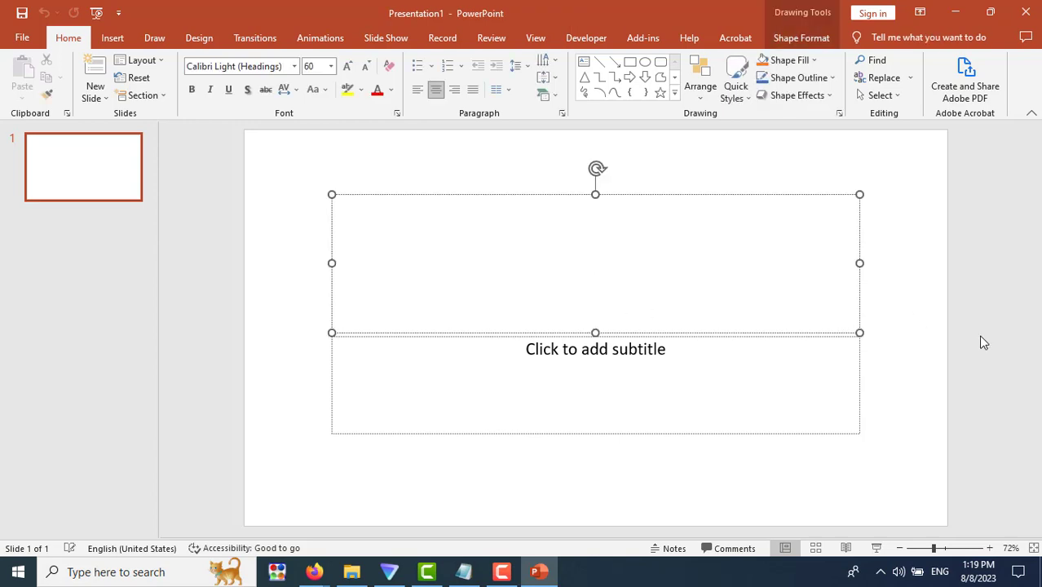
{"action": "type", "text": "How to Study "}
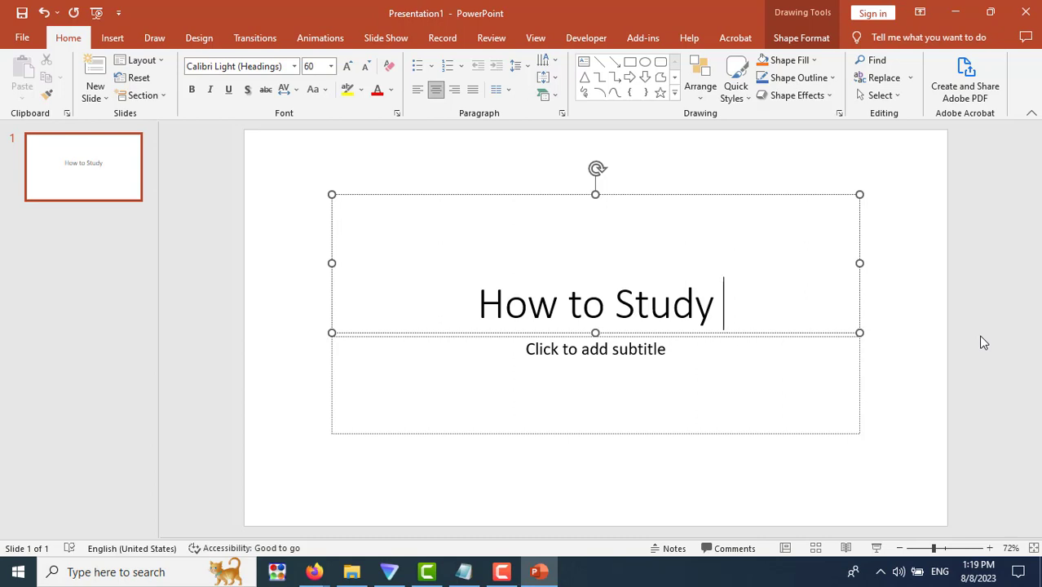
{"action": "type", "text": "The"}
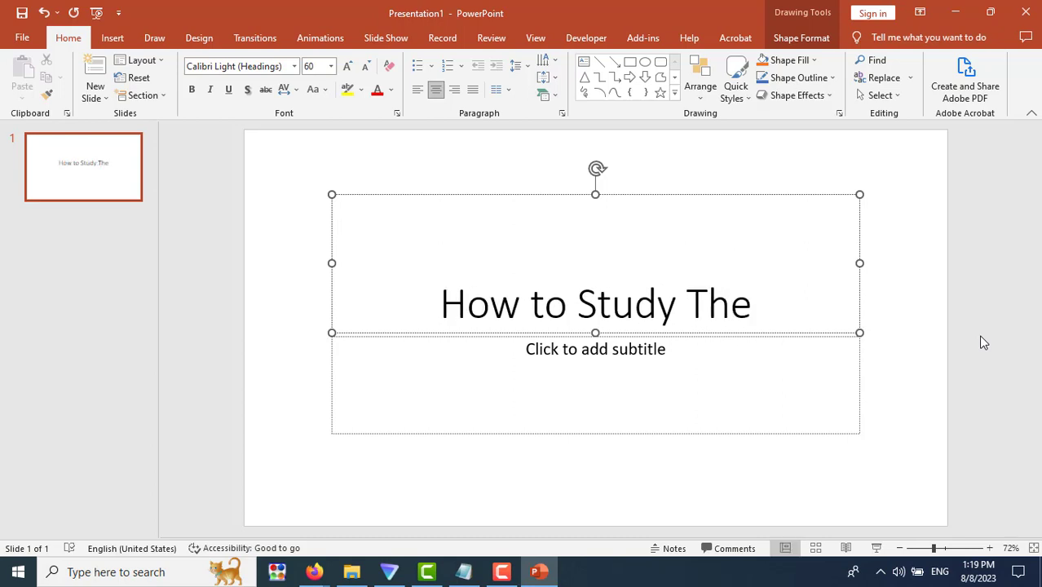
{"action": "type", "text": " Bible"}
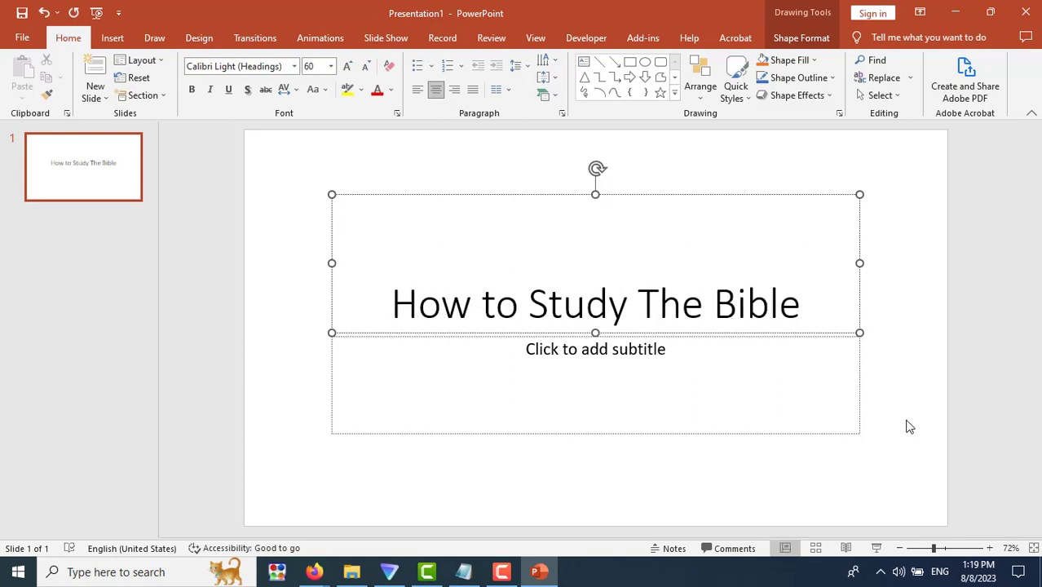
{"action": "left_click", "coordinate": [615, 359]}
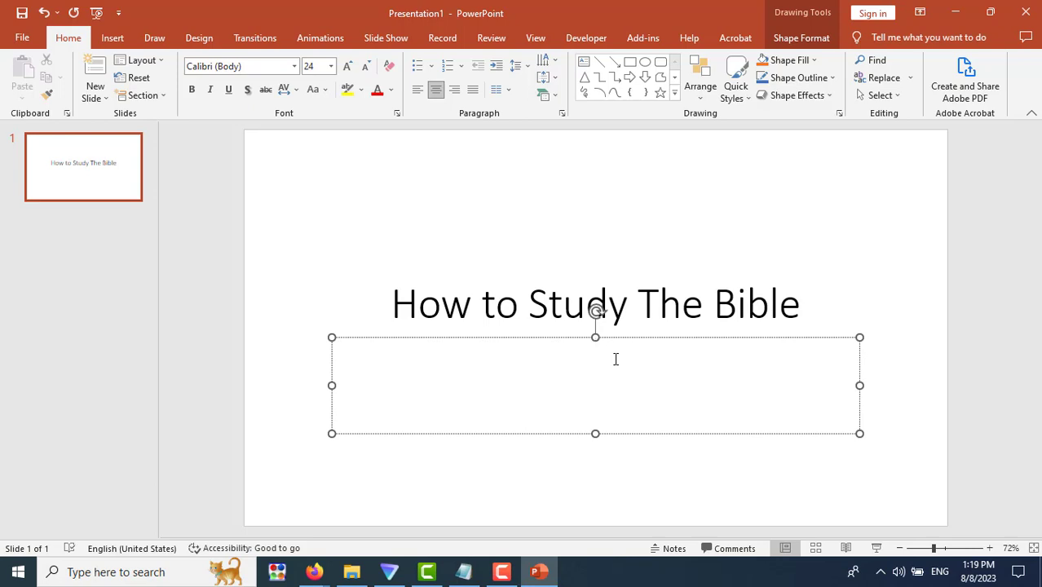
{"action": "type", "text": "By McK"}
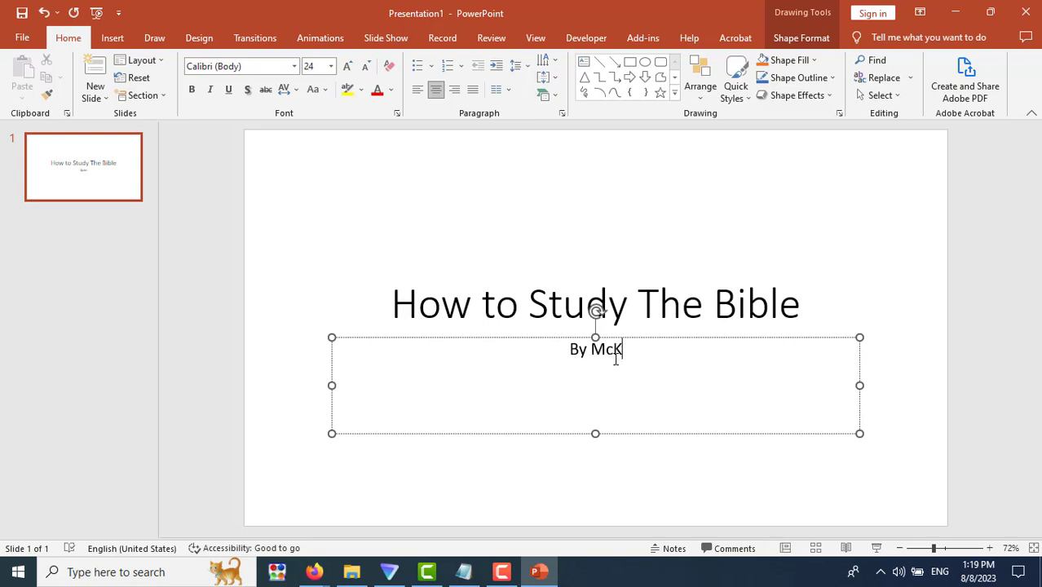
{"action": "type", "text": "ay Thein"}
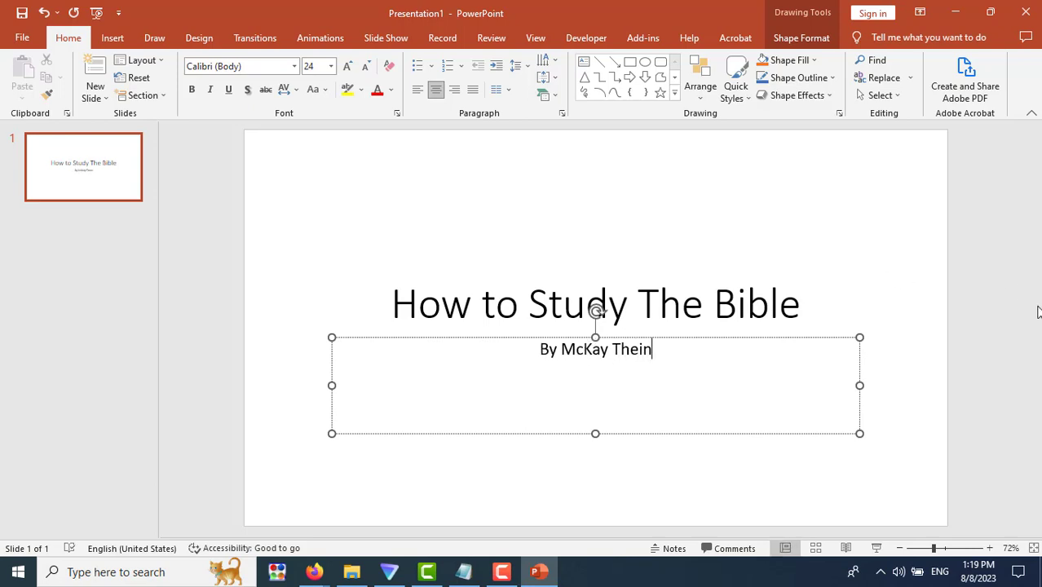
{"action": "left_click", "coordinate": [964, 349]}
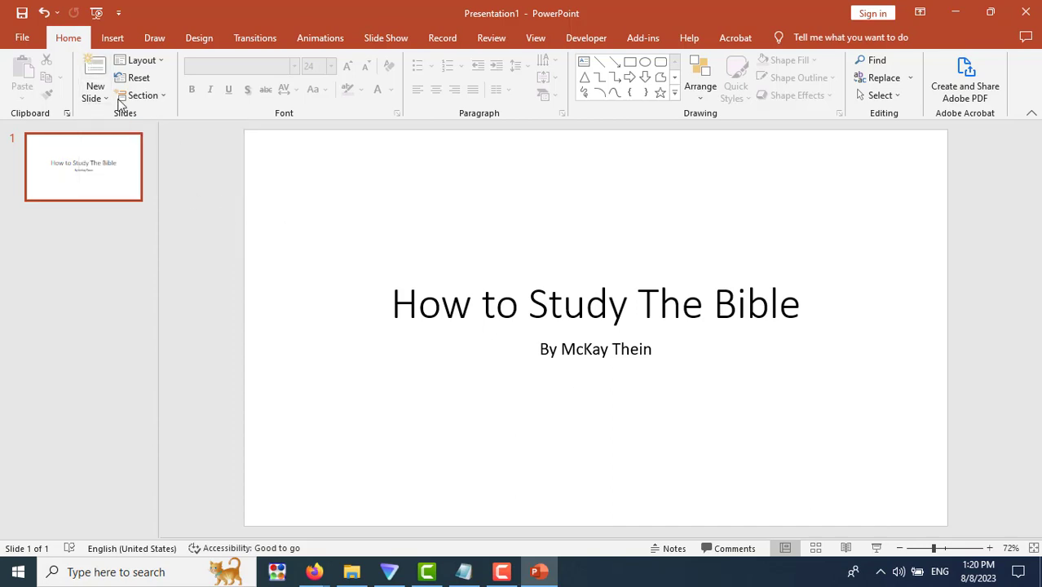
Step: Add an empty Title and Content slide 2, select it, and show the View ribbon
{"action": "left_click", "coordinate": [95, 72]}
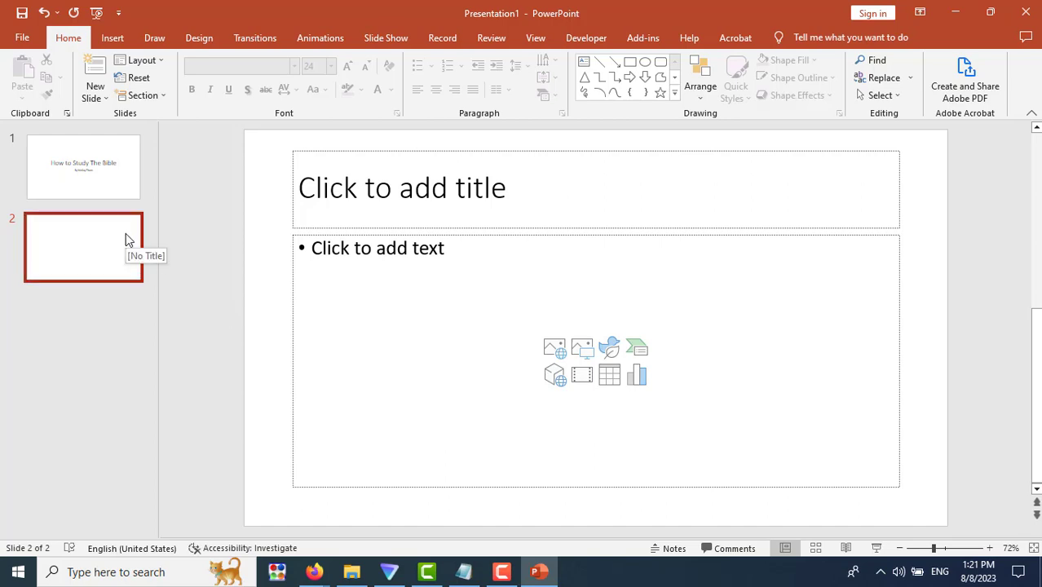
{"action": "left_click", "coordinate": [110, 173]}
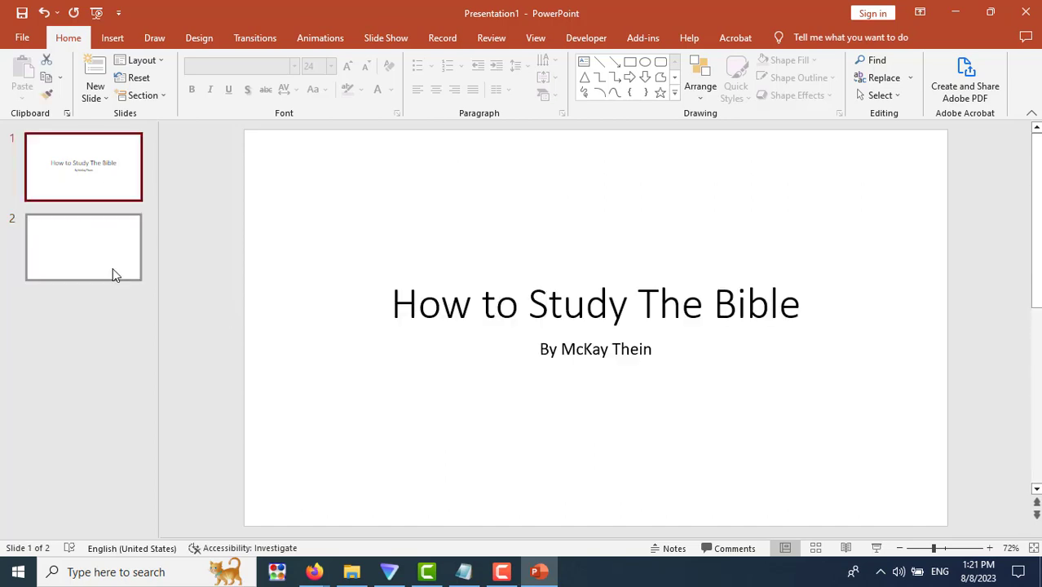
{"action": "left_click", "coordinate": [114, 258]}
{"action": "left_click", "coordinate": [104, 177]}
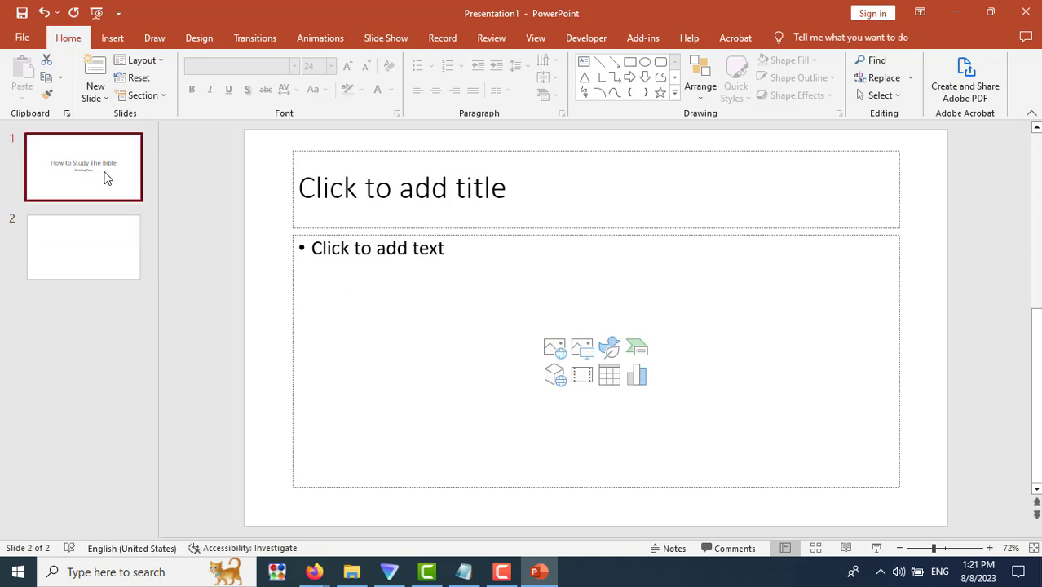
{"action": "left_click", "coordinate": [106, 267]}
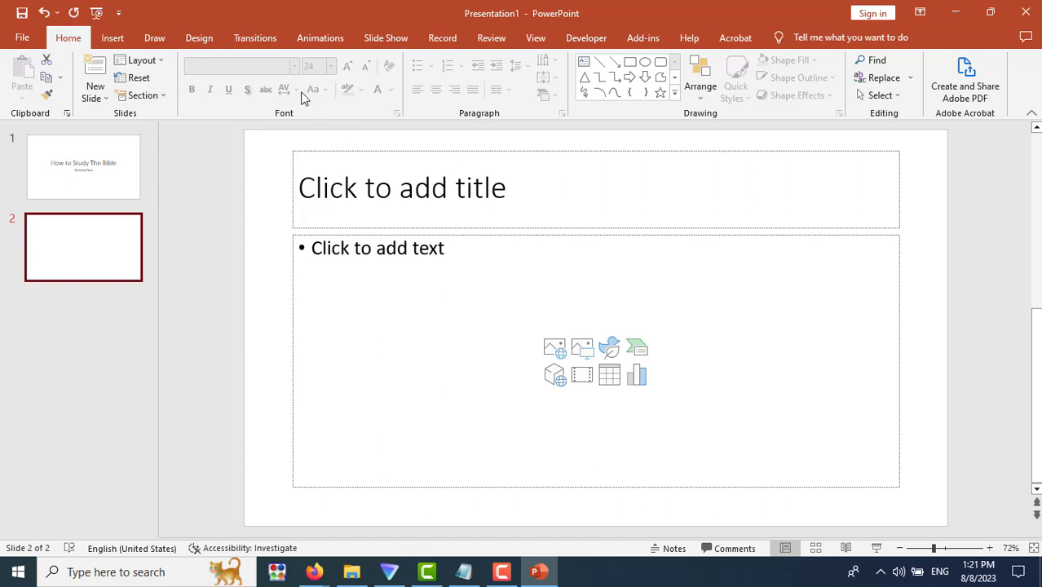
{"action": "left_click", "coordinate": [534, 41]}
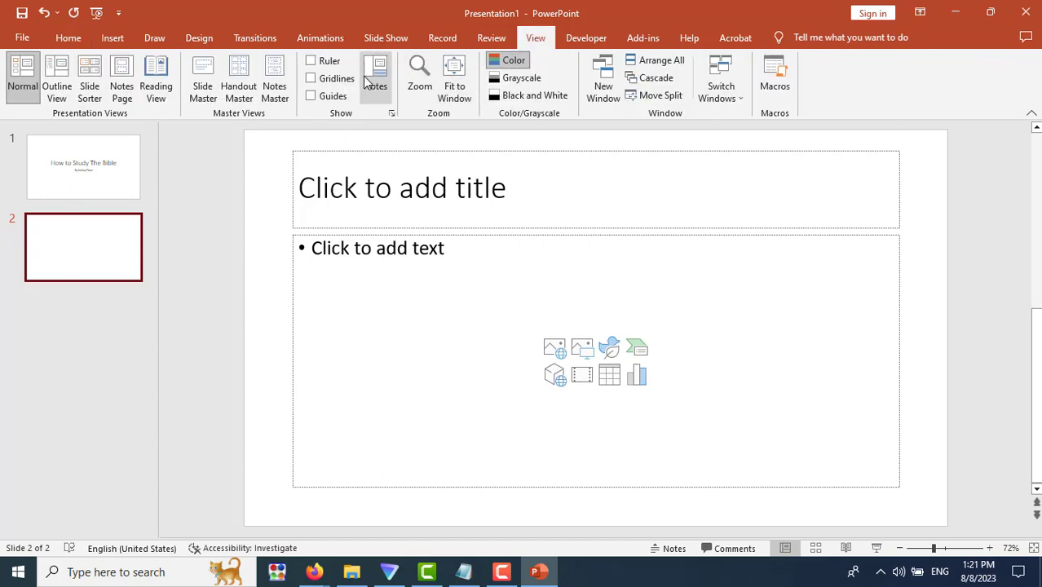
Step: In Outline View, title slide 2 'Seek Help from the Author' and add two empty slides after it
{"action": "left_click", "coordinate": [57, 78]}
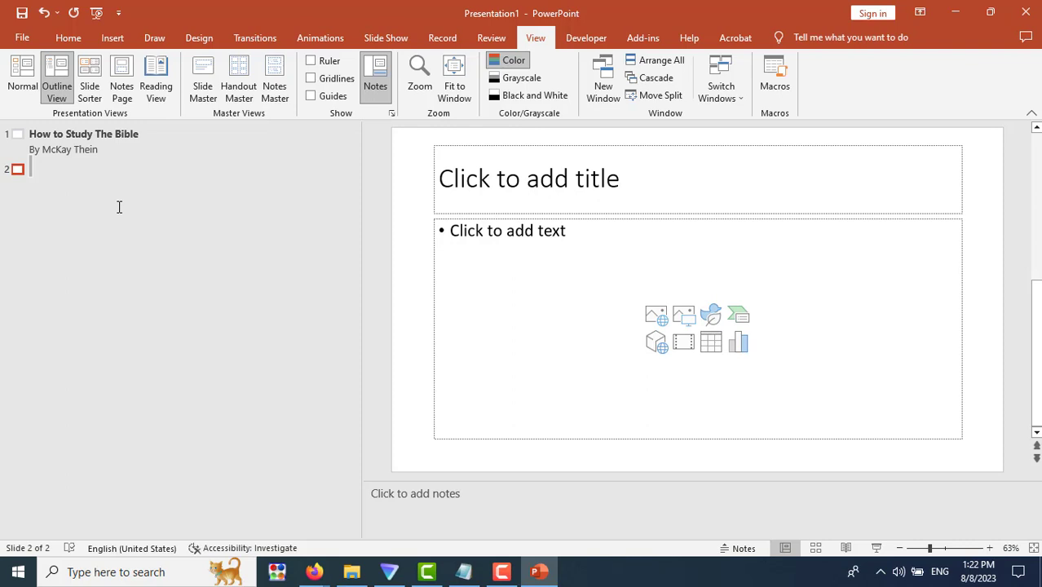
{"action": "type", "text": "Seek"}
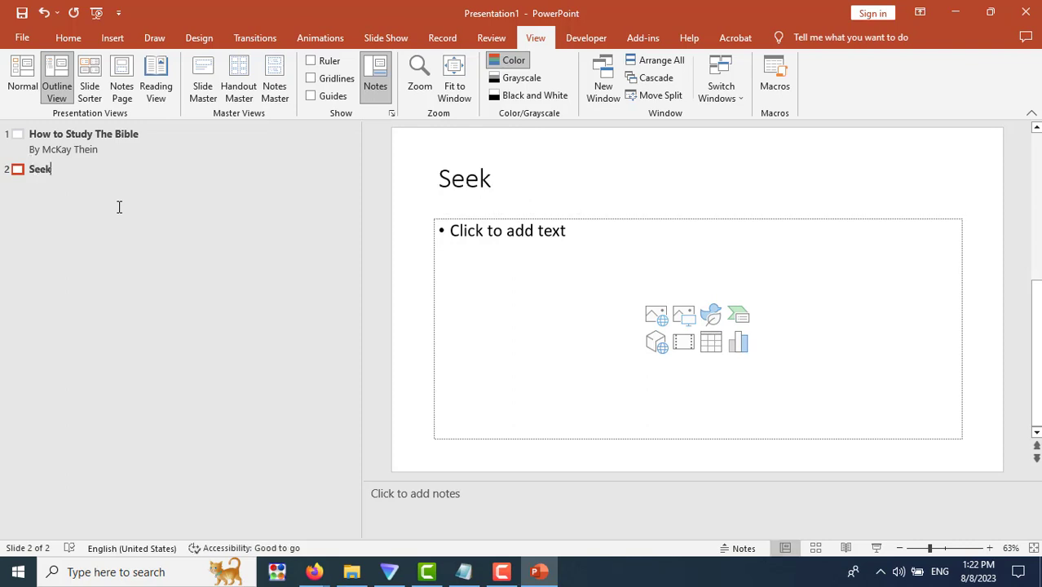
{"action": "type", "text": " Help from t"}
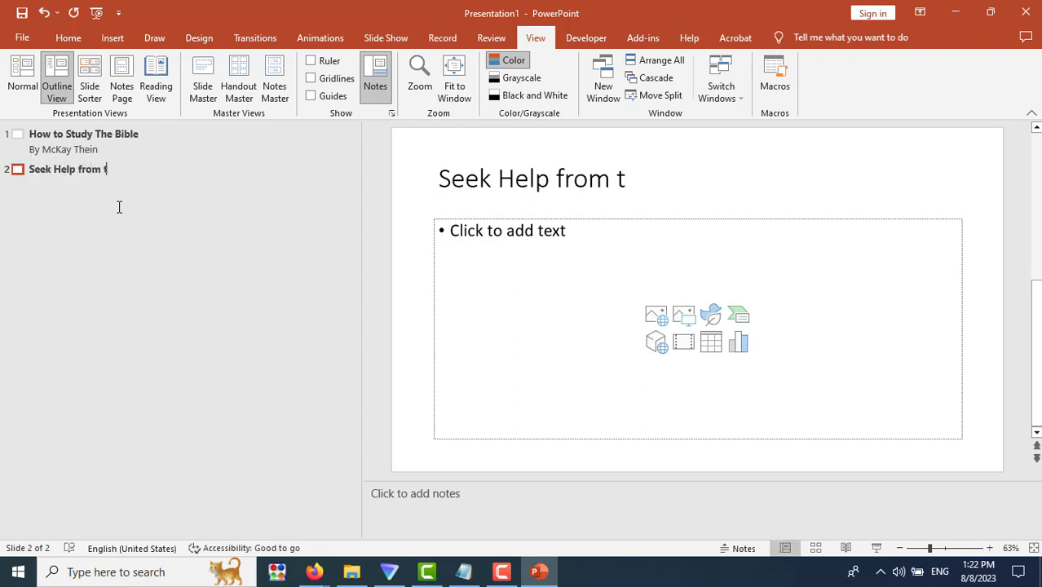
{"action": "type", "text": "he Author"}
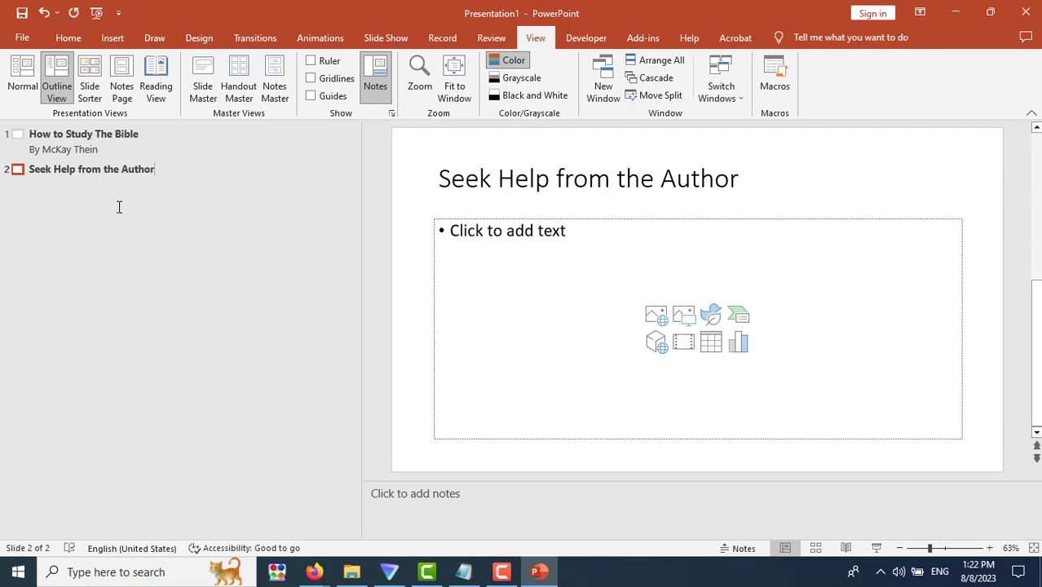
{"action": "key", "text": "Return"}
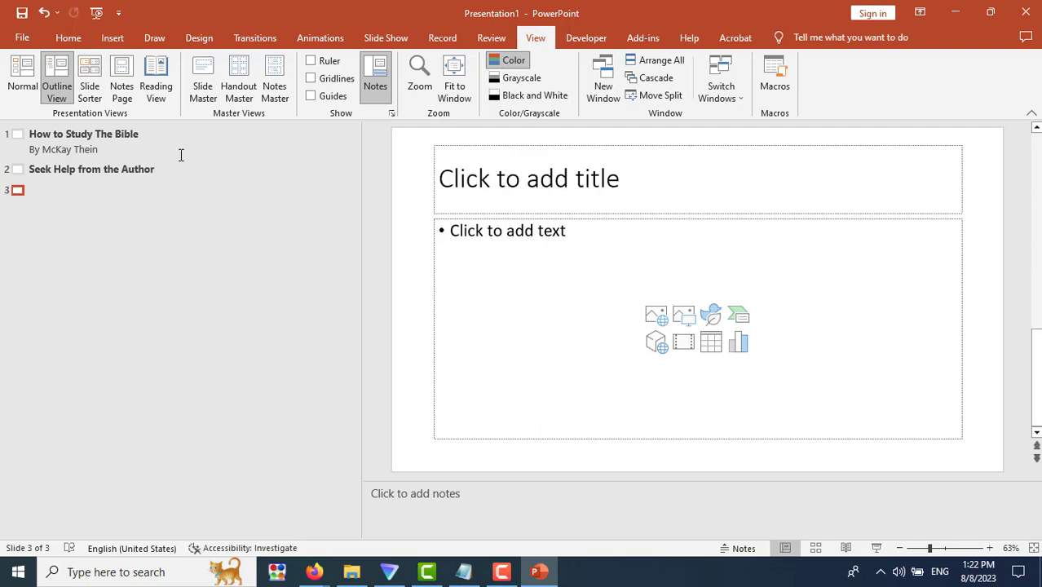
{"action": "left_click", "coordinate": [163, 169]}
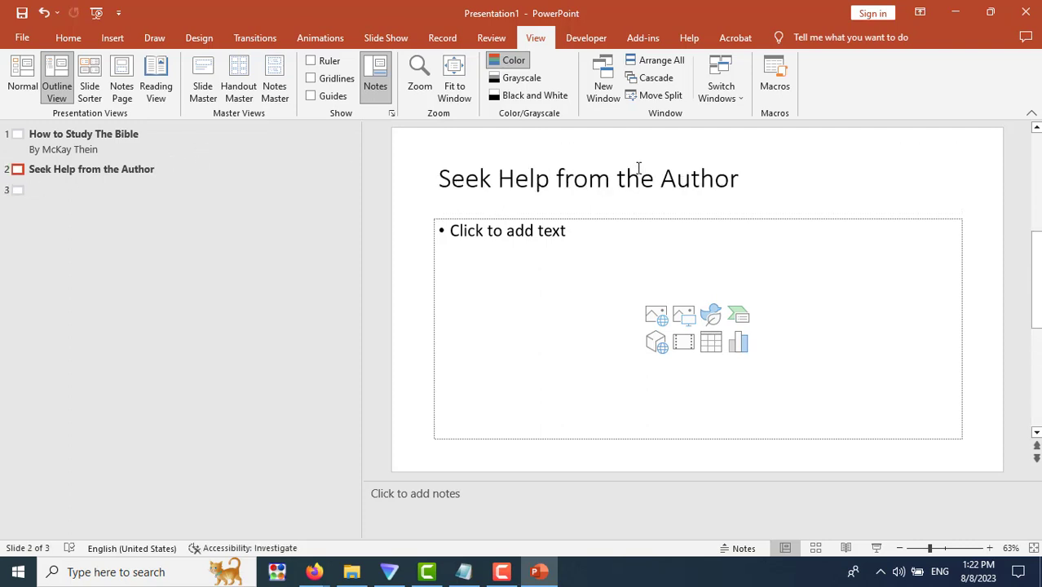
{"action": "left_click", "coordinate": [720, 186]}
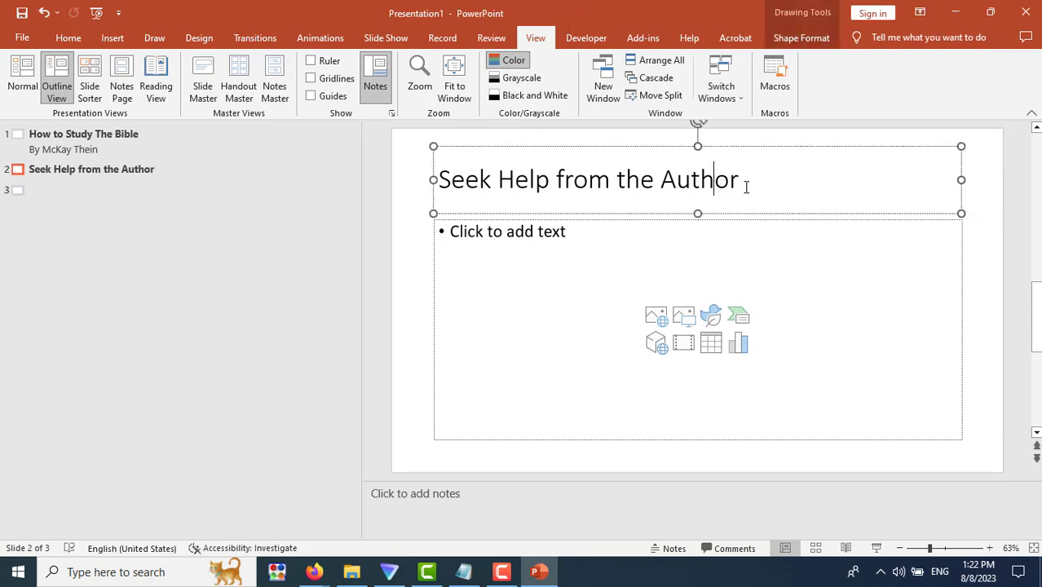
{"action": "left_click", "coordinate": [751, 182]}
{"action": "left_click", "coordinate": [163, 173]}
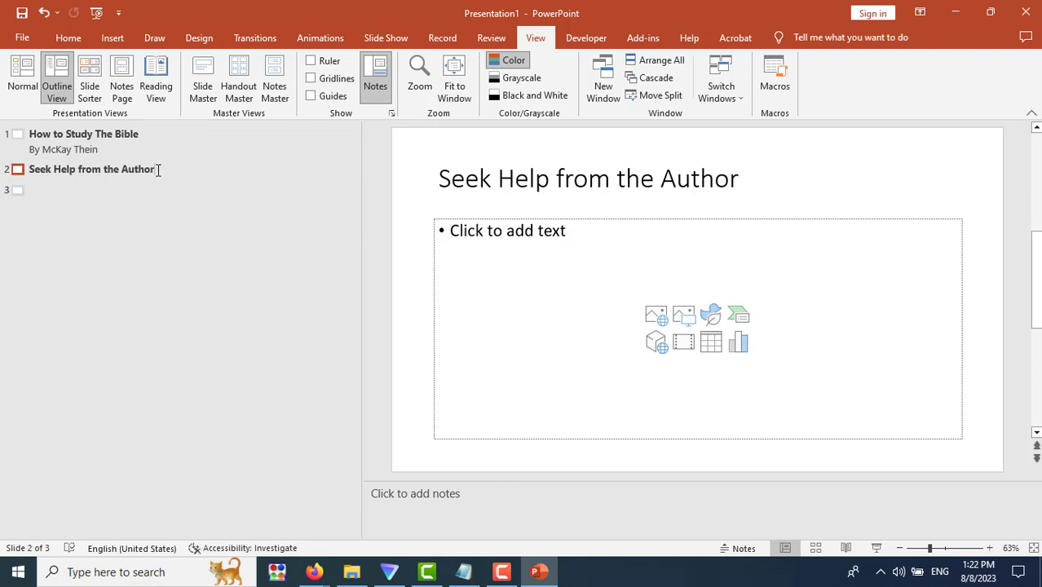
{"action": "key", "text": "Return"}
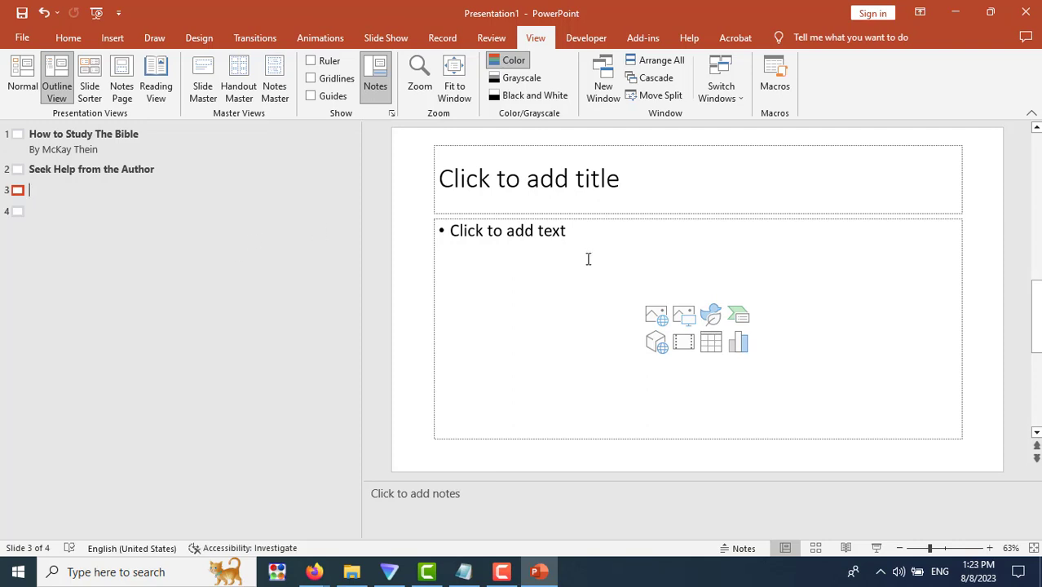
{"action": "left_click", "coordinate": [76, 169]}
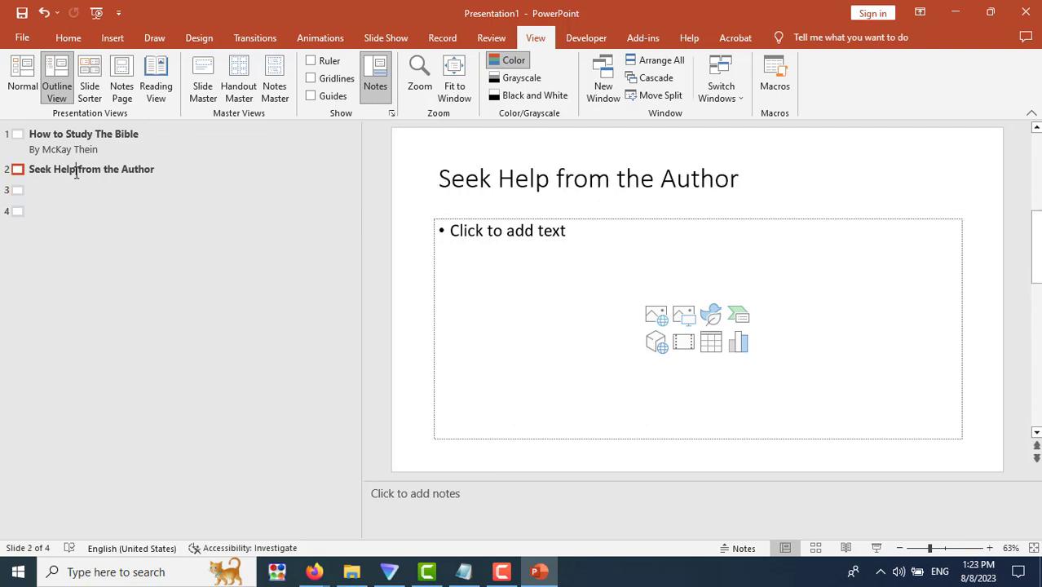
Step: Retitle slide 2 'Steps to Take in Bible Study'
{"action": "triple_click", "coordinate": [575, 181]}
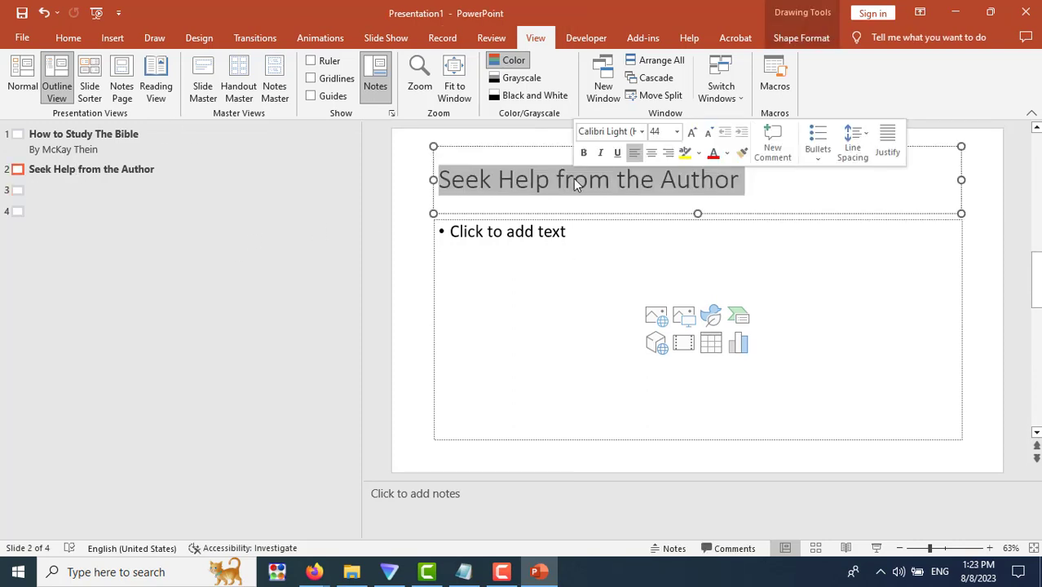
{"action": "type", "text": "Steo"}
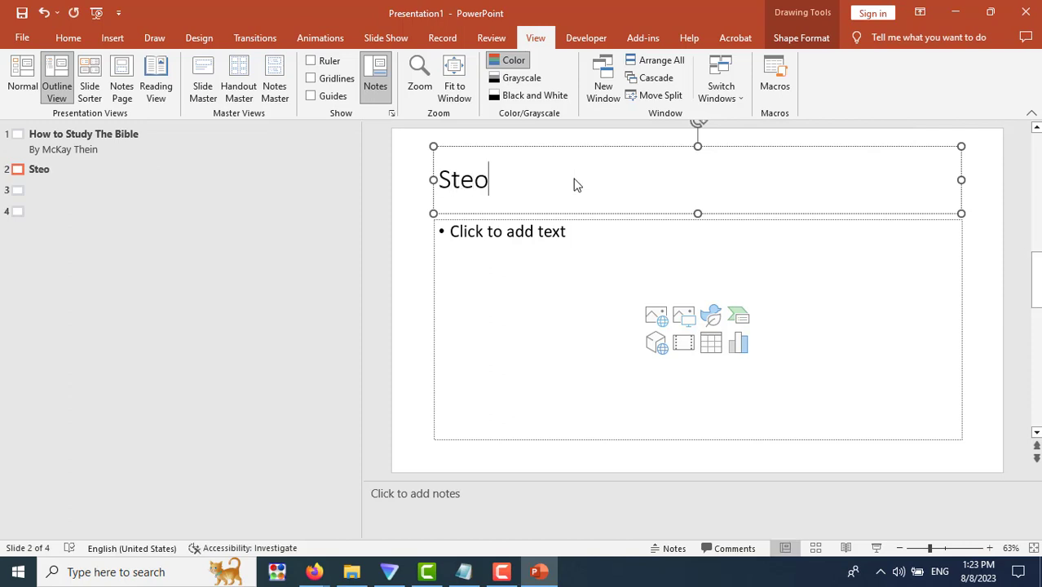
{"action": "key", "text": "BackSpace"}
{"action": "type", "text": "ps to T"}
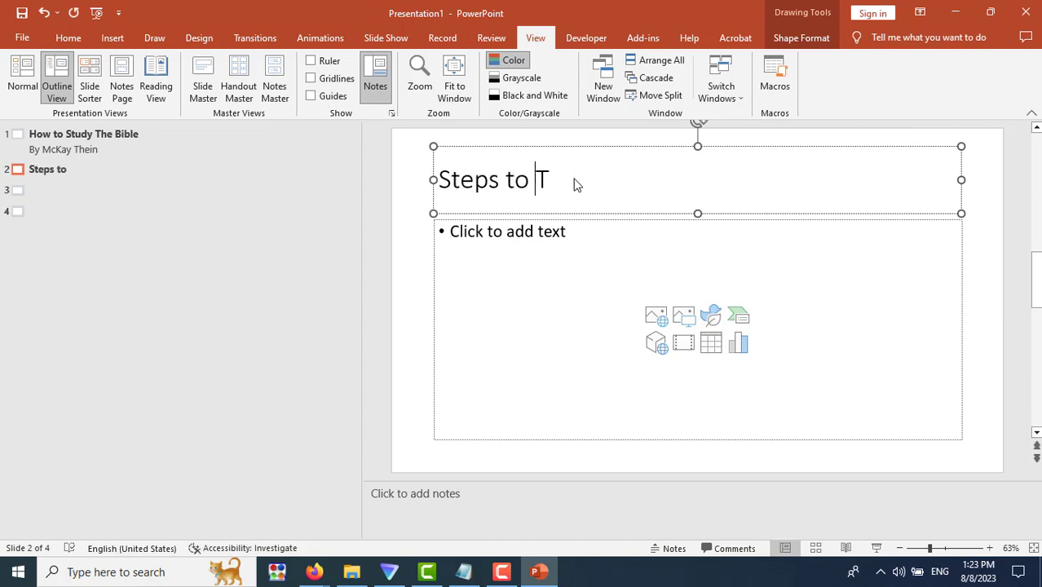
{"action": "type", "text": "ake in Bibl"}
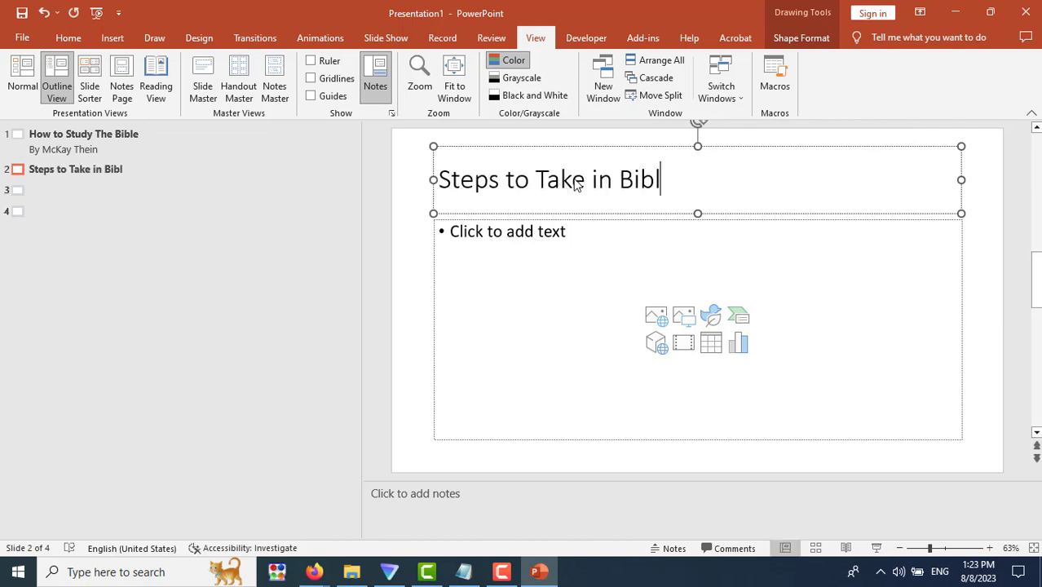
{"action": "type", "text": "e Study"}
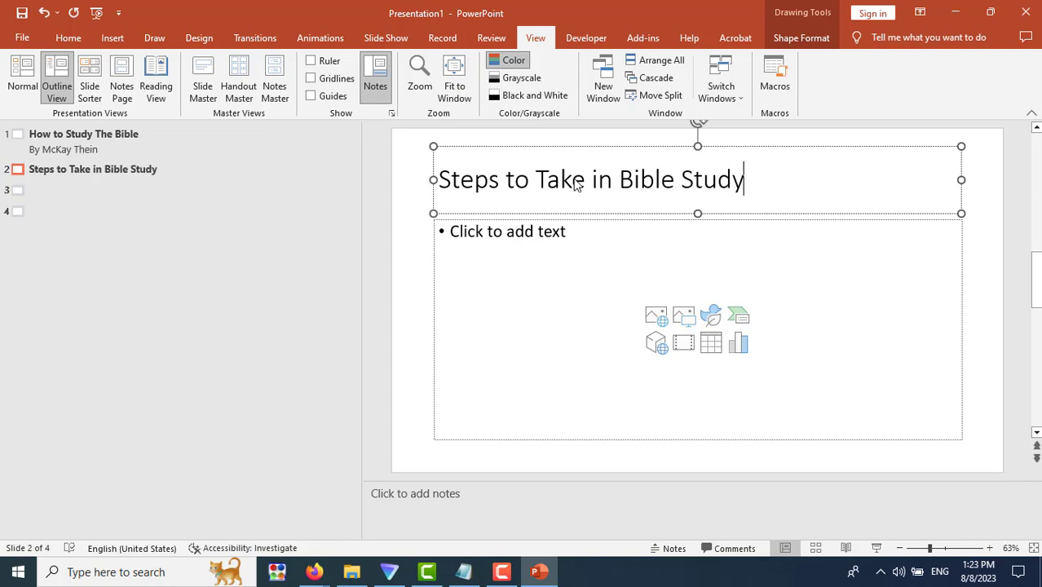
Step: Add bullets 'Seek Help from the Author' and 'Let the Scripture Interpret Itself', fixing the typo
{"action": "left_click", "coordinate": [607, 236]}
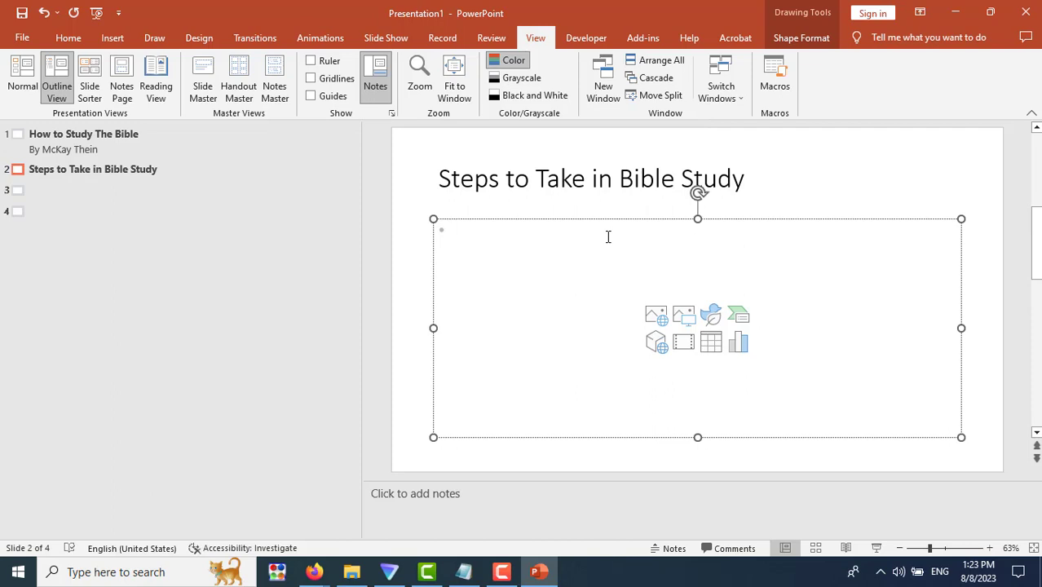
{"action": "type", "text": "Seek "}
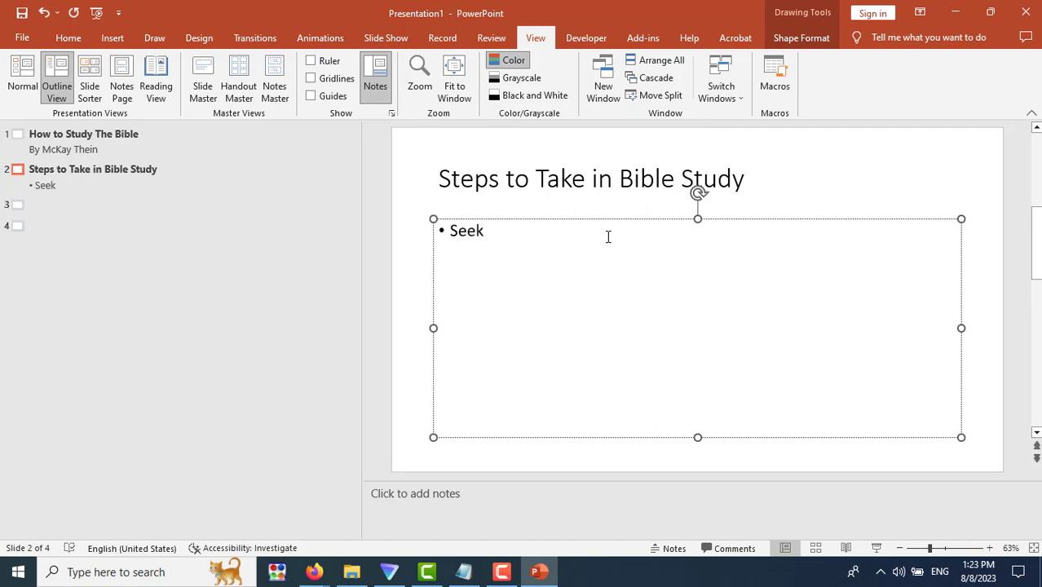
{"action": "type", "text": "Help from th"}
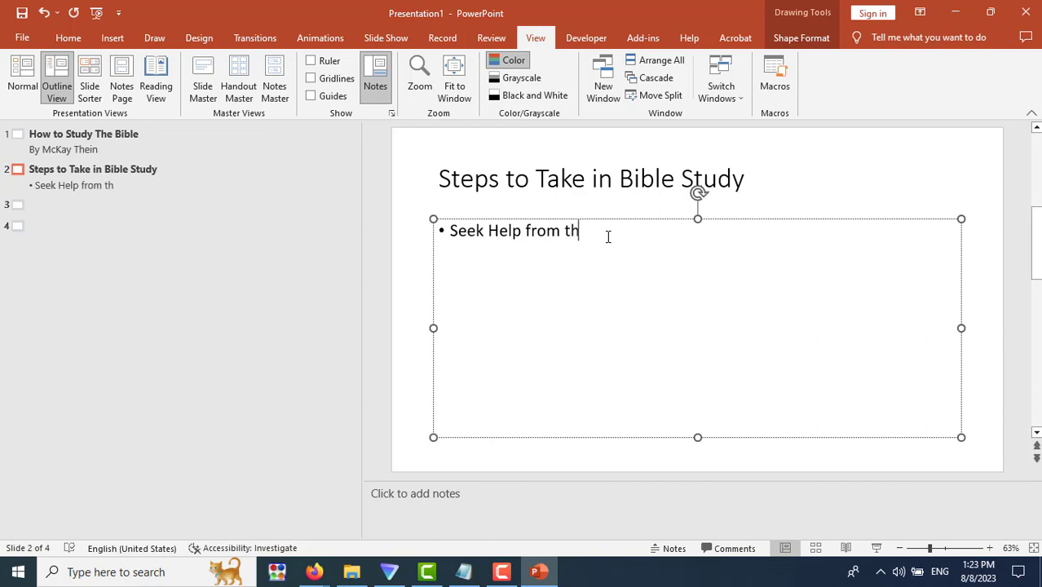
{"action": "type", "text": "e Author"}
{"action": "key", "text": "Return"}
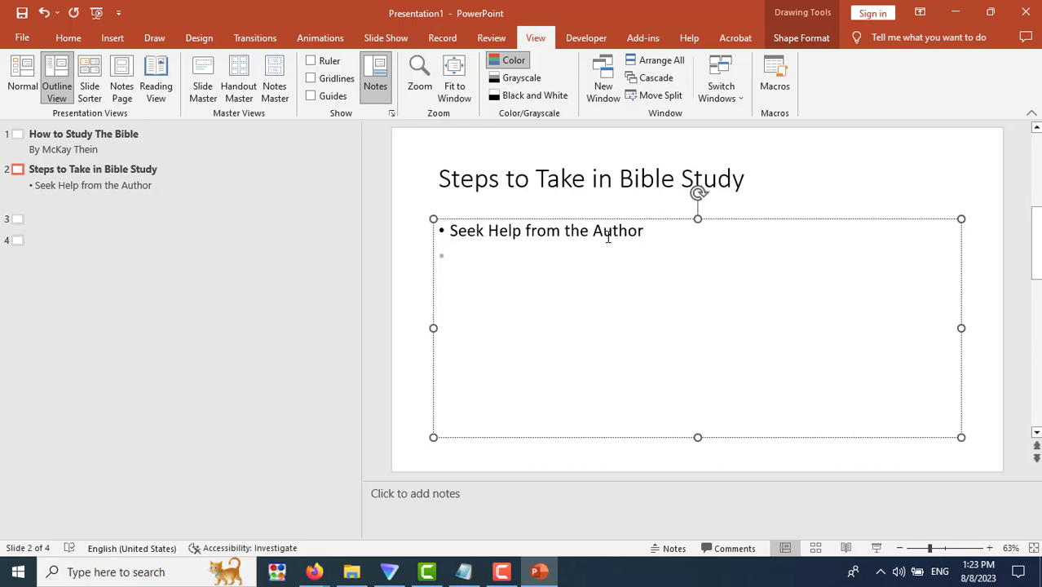
{"action": "type", "text": "Let the Sc"}
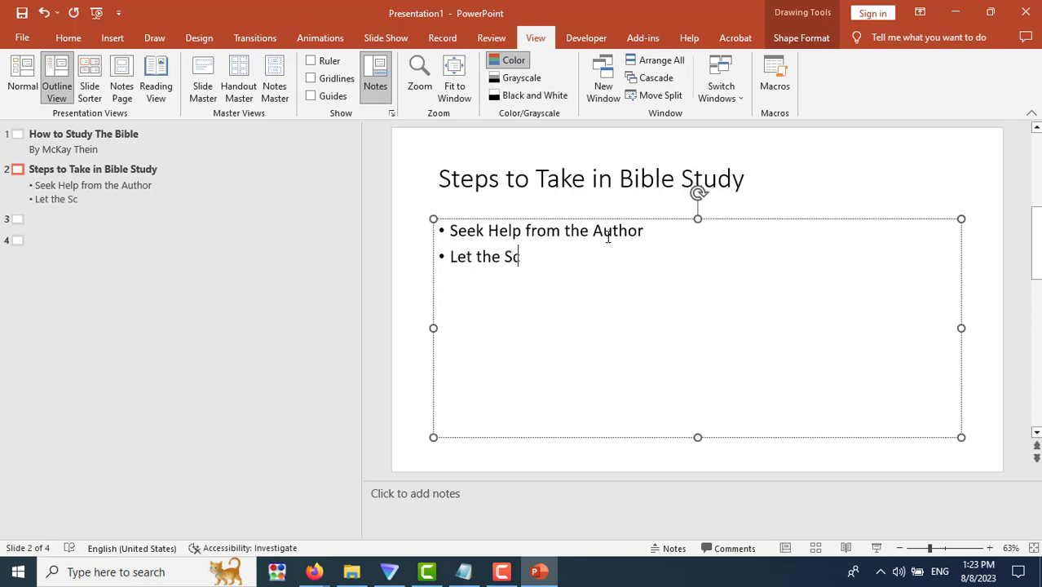
{"action": "type", "text": "riptur"}
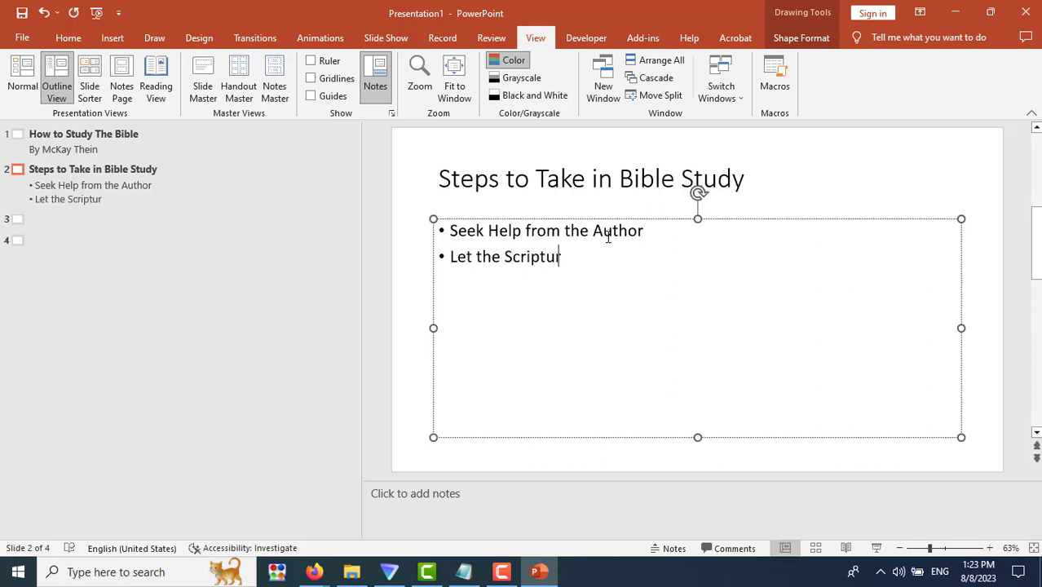
{"action": "type", "text": "e Intr"}
{"action": "type", "text": "epret"}
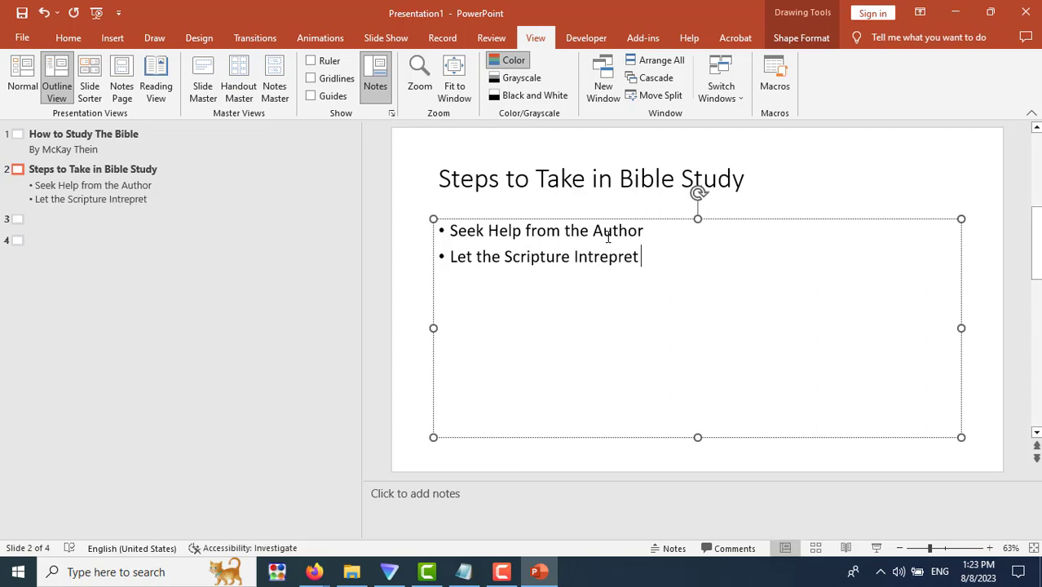
{"action": "type", "text": " Itse"}
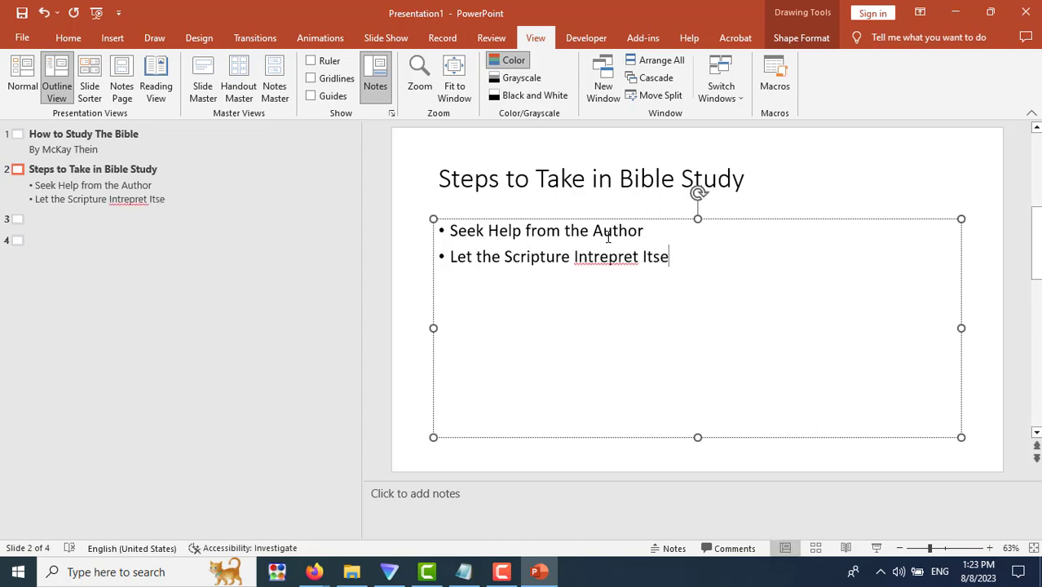
{"action": "type", "text": "lf"}
{"action": "key", "text": "Delete"}
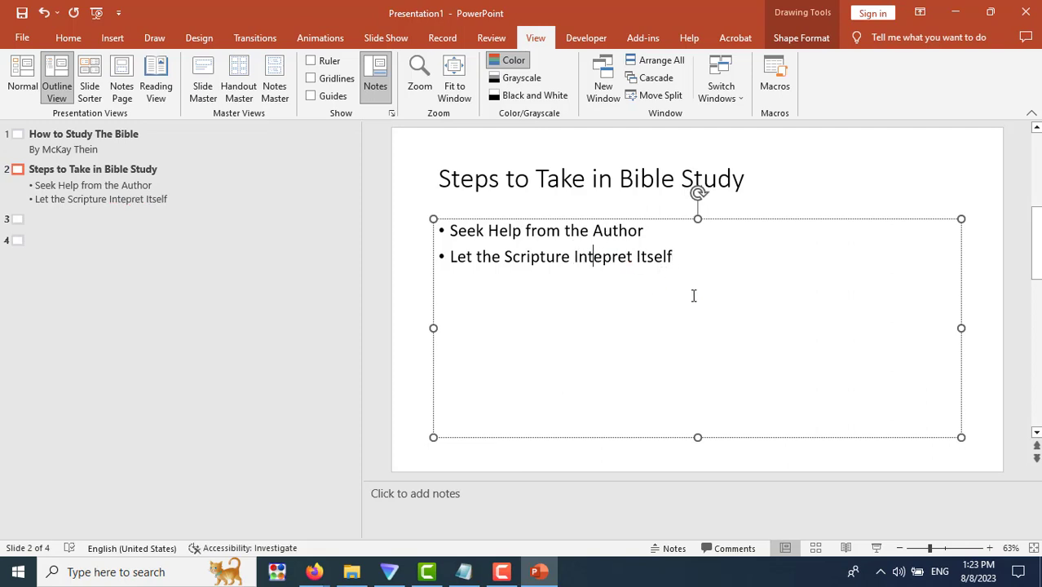
{"action": "key", "text": "Right"}
{"action": "type", "text": "r"}
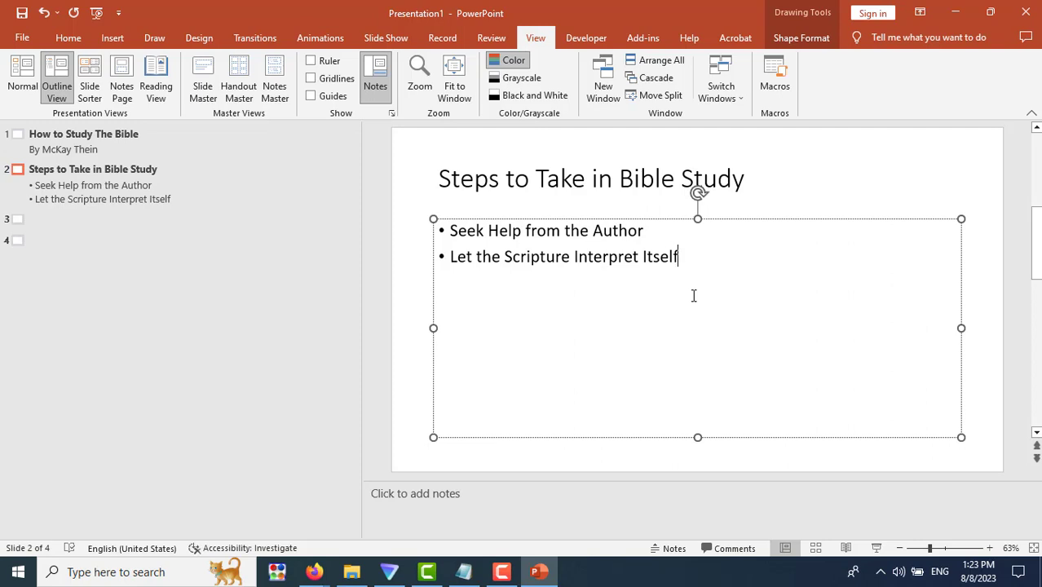
{"action": "key", "text": "Return"}
{"action": "key", "text": "Up"}
{"action": "key", "text": "Up"}
Step: Insert a top bullet 'Make Sure that You're Seeking for the Truth in Humility'
{"action": "key", "text": "Return"}
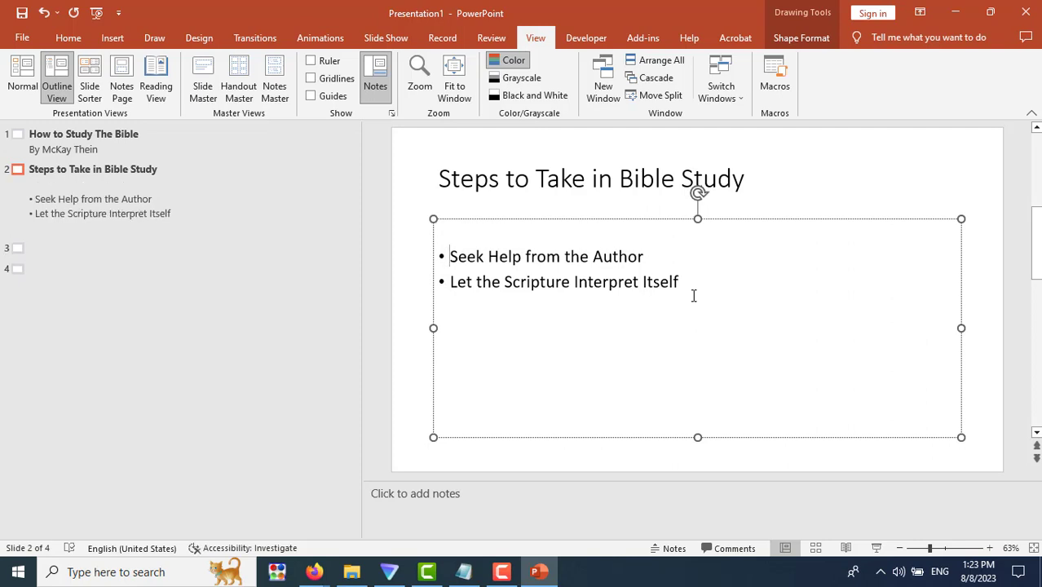
{"action": "key", "text": "Up"}
{"action": "type", "text": "L"}
{"action": "type", "text": "Make Sure "}
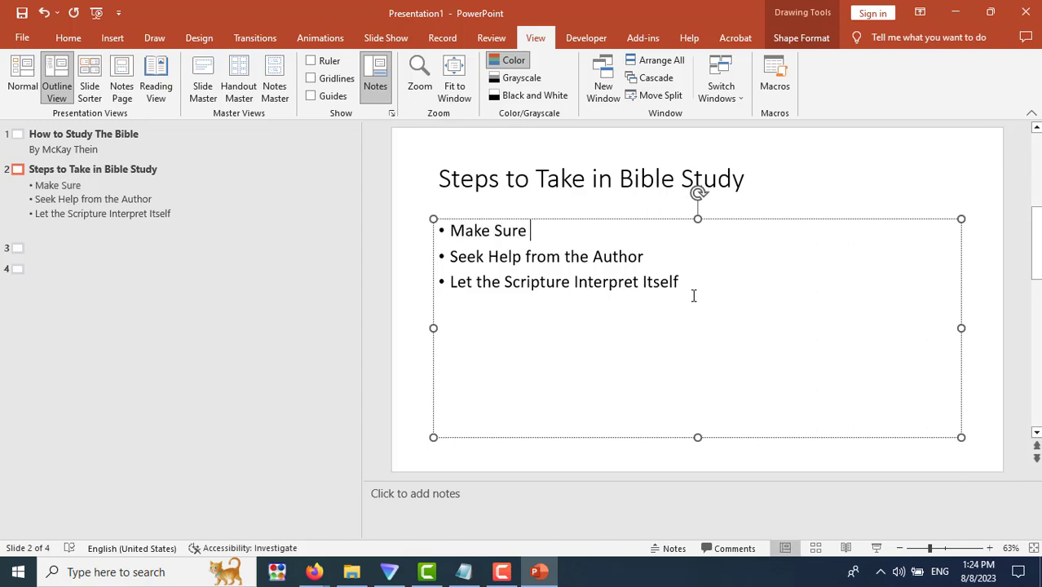
{"action": "type", "text": "that Youre"}
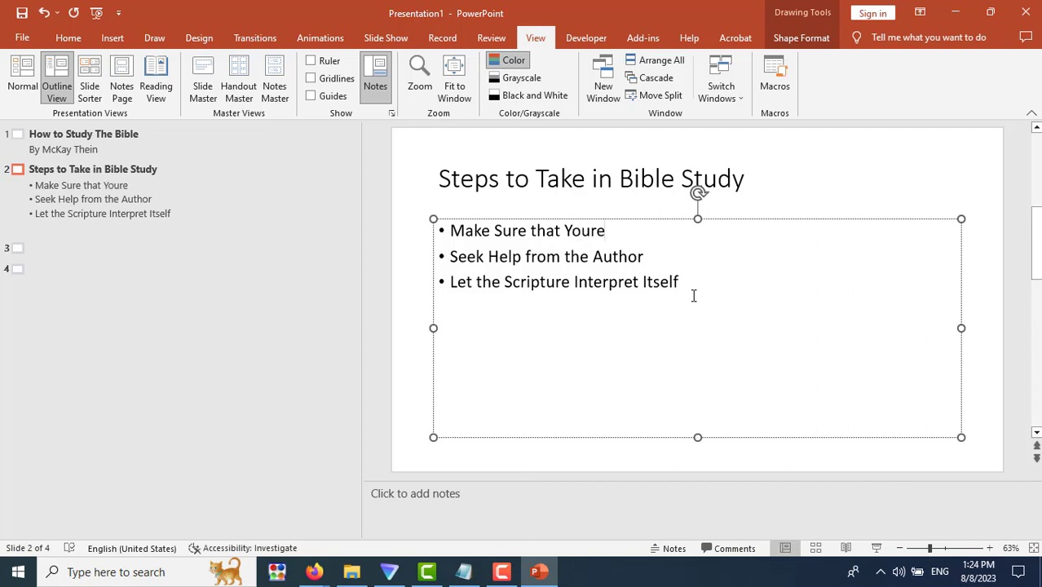
{"action": "key", "text": "BackSpace"}
{"action": "key", "text": "BackSpace"}
{"action": "type", "text": "'re S"}
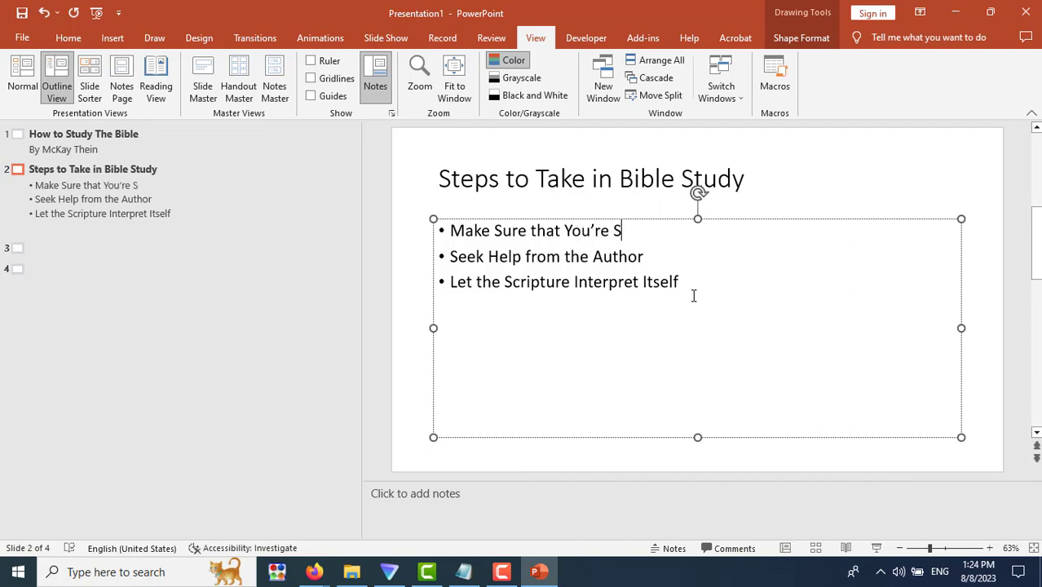
{"action": "type", "text": "eeking for"}
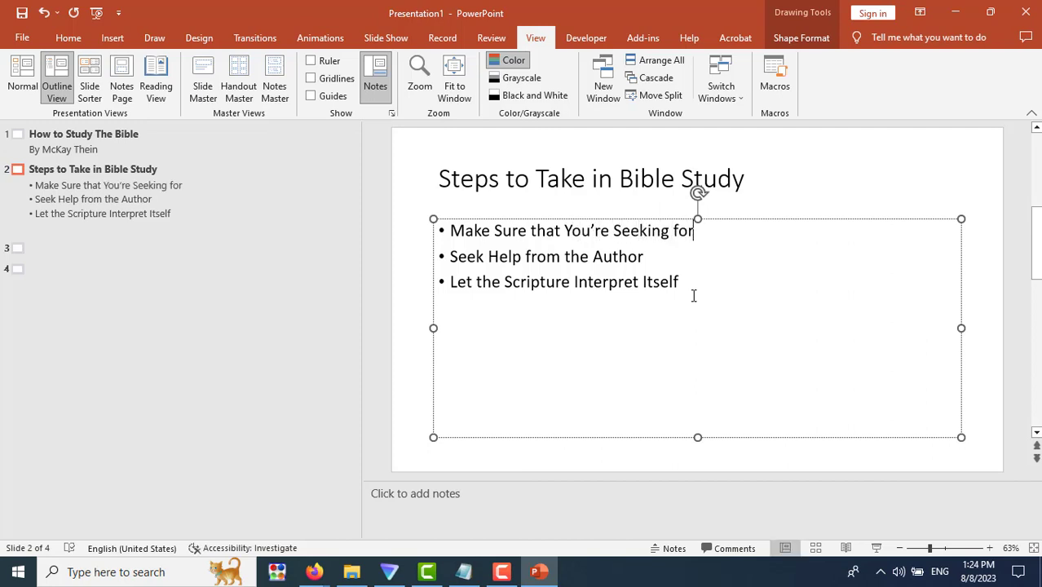
{"action": "type", "text": " the Tu"}
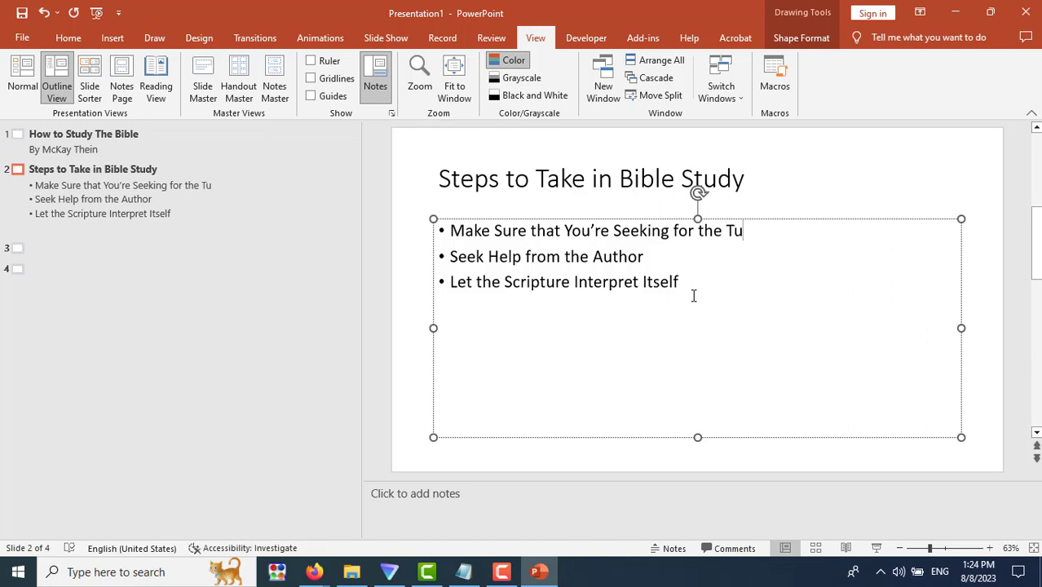
{"action": "key", "text": "BackSpace"}
{"action": "type", "text": "ruth"}
{"action": "type", "text": " in"}
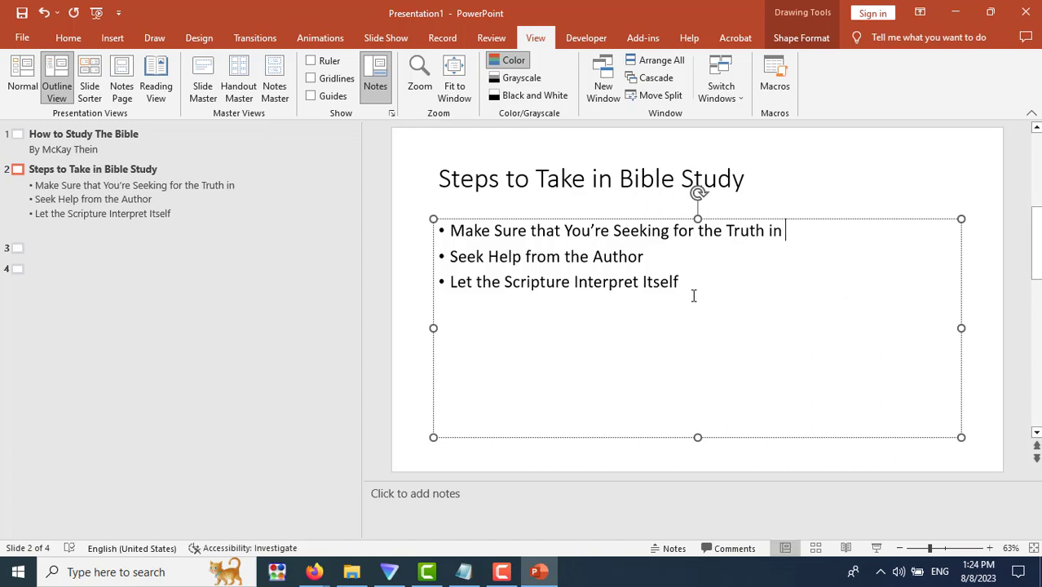
{"action": "type", "text": " Humil"}
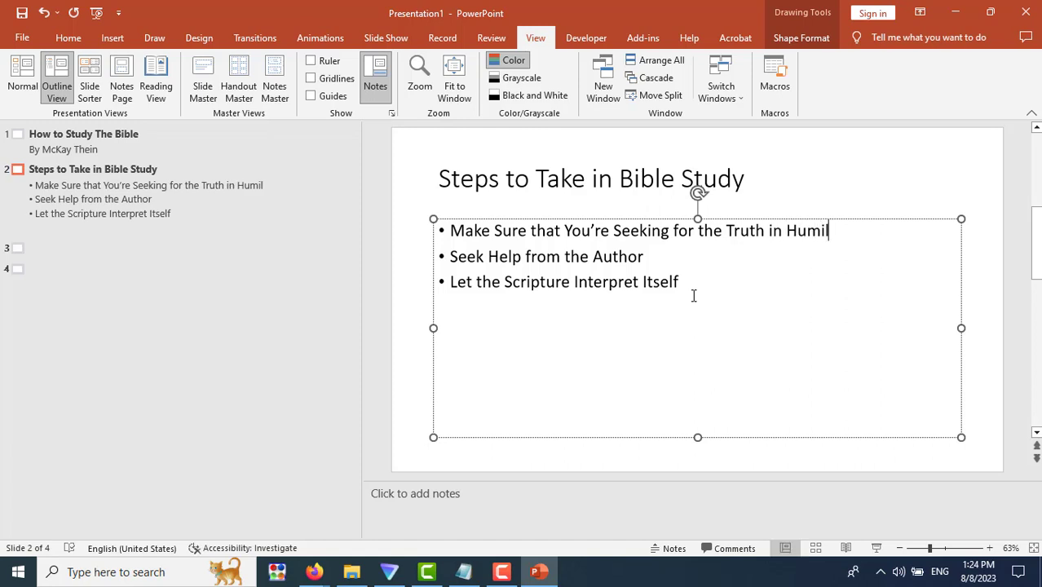
{"action": "type", "text": "ty"}
{"action": "key", "text": "BackSpace"}
{"action": "key", "text": "BackSpace"}
{"action": "type", "text": "ity"}
{"action": "key", "text": "Down"}
Step: Add the bullet 'Use other available helps (Bible dictionary)' after the Interpret bullet
{"action": "left_click", "coordinate": [693, 296]}
{"action": "key", "text": "Return"}
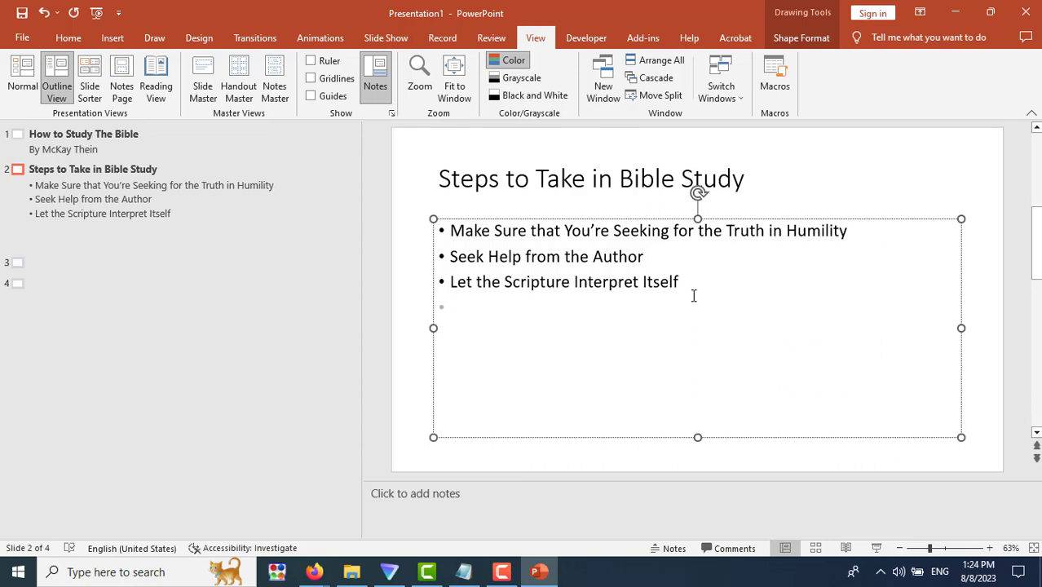
{"action": "type", "text": "Use"}
{"action": "type", "text": " Avai"}
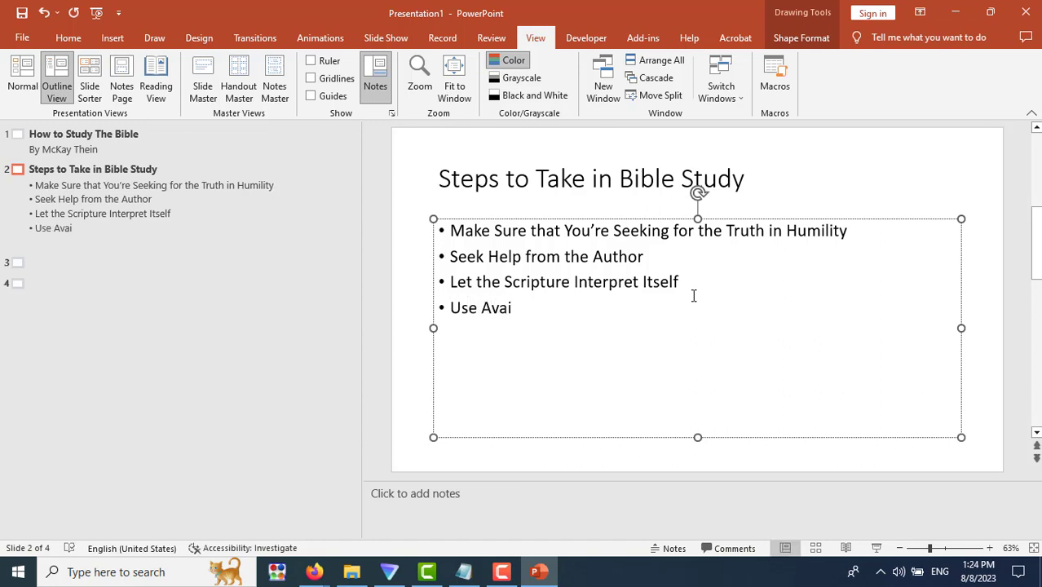
{"action": "key", "text": "BackSpace"}
{"action": "key", "text": "BackSpace"}
{"action": "key", "text": "BackSpace"}
{"action": "key", "text": "BackSpace"}
{"action": "type", "text": "other av"}
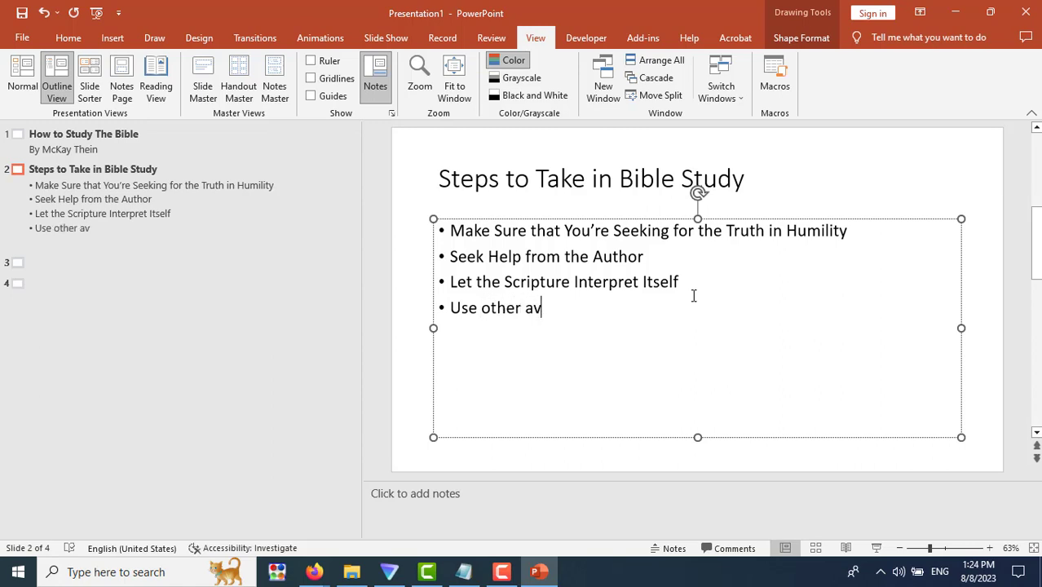
{"action": "type", "text": "i"}
{"action": "key", "text": "BackSpace"}
{"action": "type", "text": "a"}
{"action": "type", "text": "ilable help"}
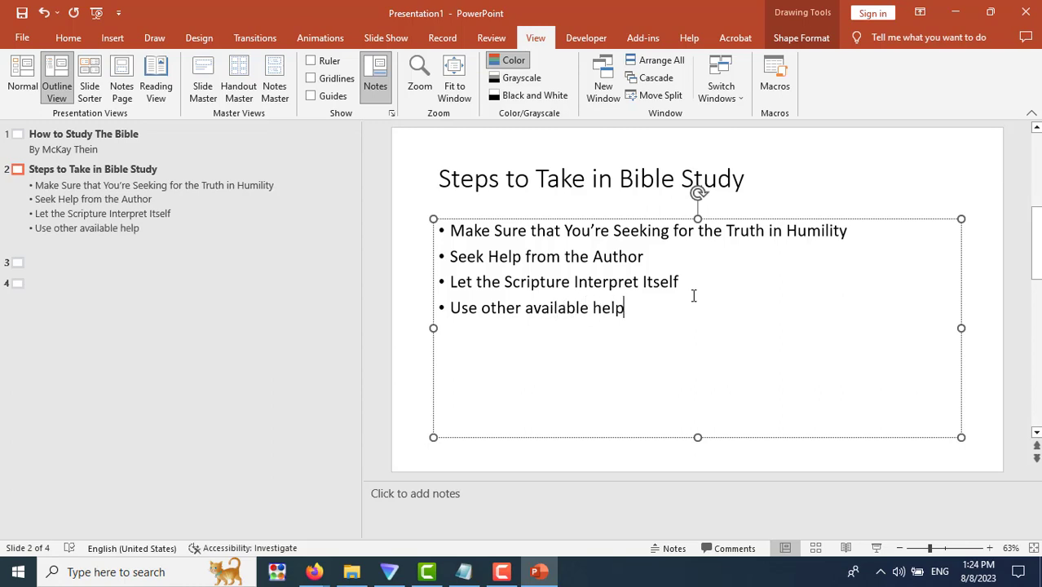
{"action": "type", "text": "s"}
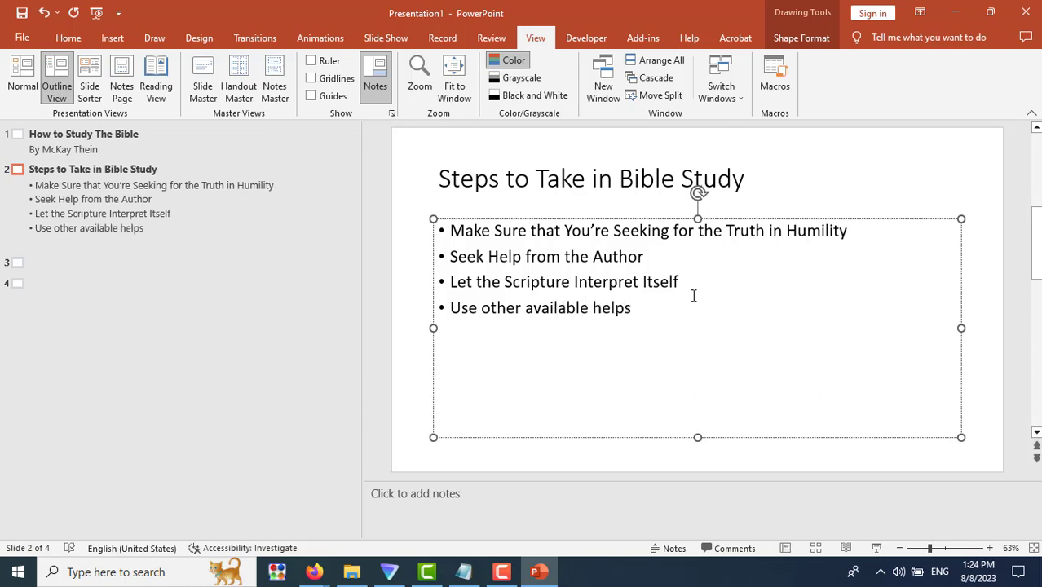
{"action": "type", "text": " (Bibl"}
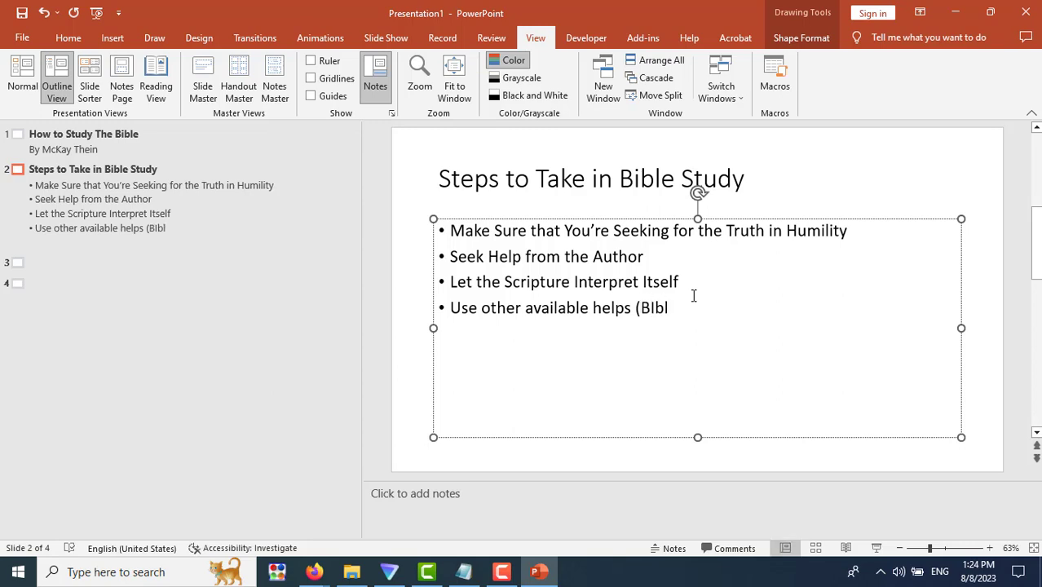
{"action": "key", "text": "BackSpace"}
{"action": "key", "text": "BackSpace"}
{"action": "type", "text": "ble "}
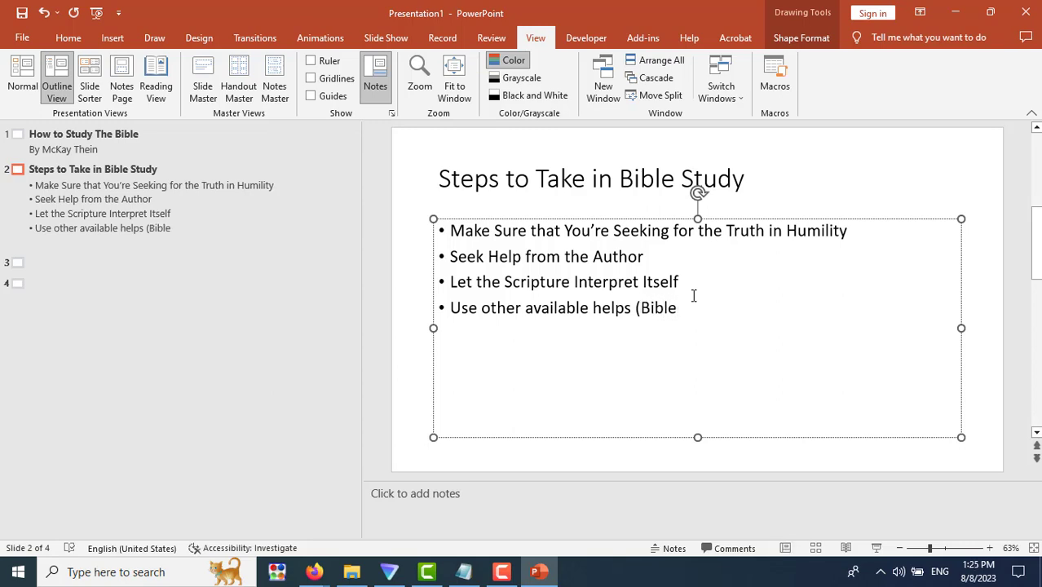
{"action": "type", "text": "dictionary"}
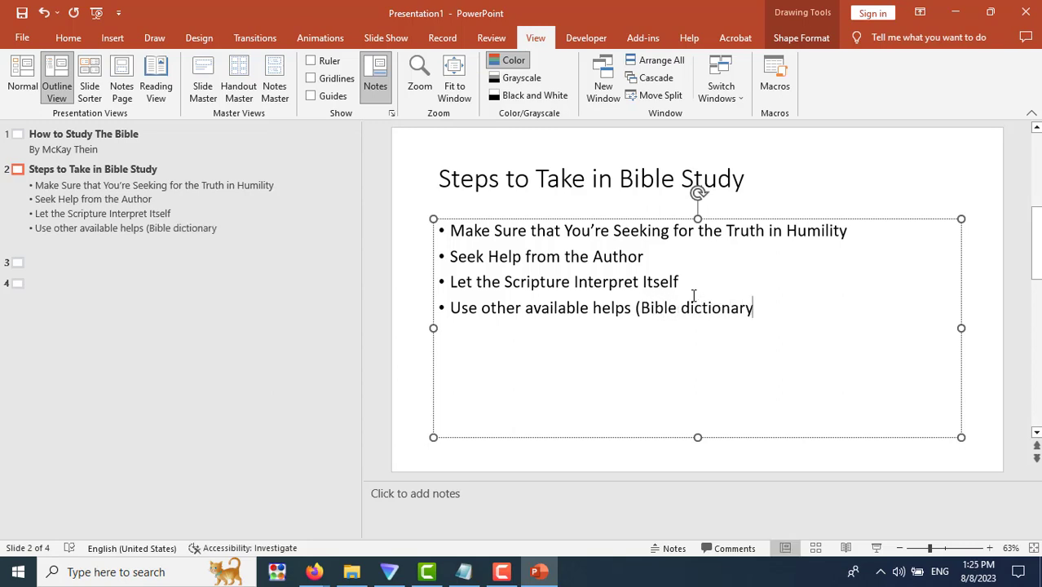
{"action": "type", "text": ", Bible"}
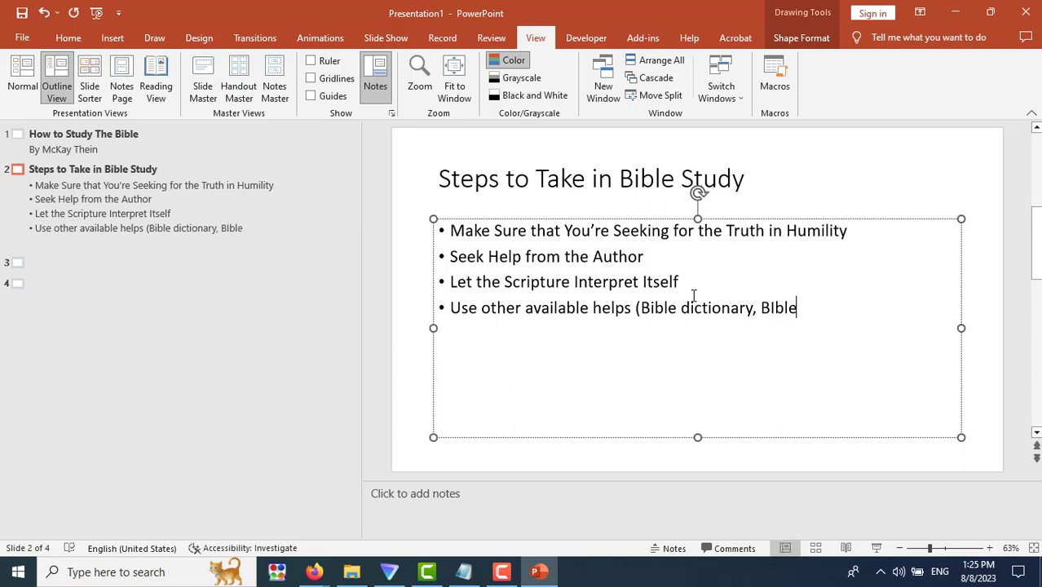
{"action": "key", "text": "BackSpace"}
{"action": "key", "text": "BackSpace"}
{"action": "key", "text": "BackSpace"}
{"action": "key", "text": "BackSpace"}
{"action": "type", "text": "ible"}
{"action": "key", "text": "BackSpace"}
{"action": "key", "text": "BackSpace"}
{"action": "key", "text": "BackSpace"}
{"action": "key", "text": "BackSpace"}
{"action": "key", "text": "BackSpace"}
{"action": "key", "text": "BackSpace"}
{"action": "key", "text": "BackSpace"}
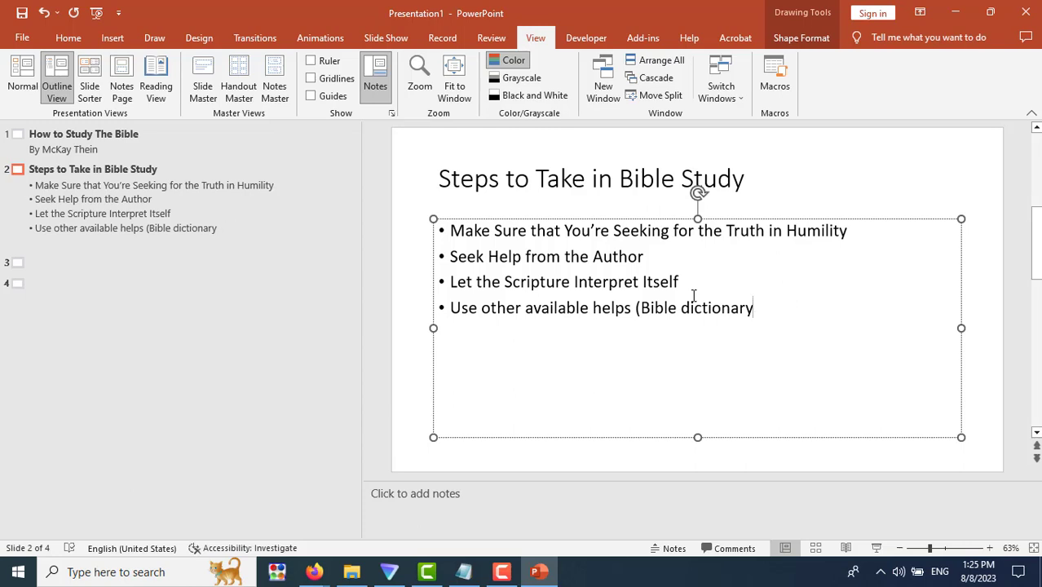
{"action": "type", "text": ")"}
Step: Add a fifth bullet reading 'Avoid certain Pitfall'
{"action": "key", "text": "Return"}
{"action": "type", "text": "Avoid "}
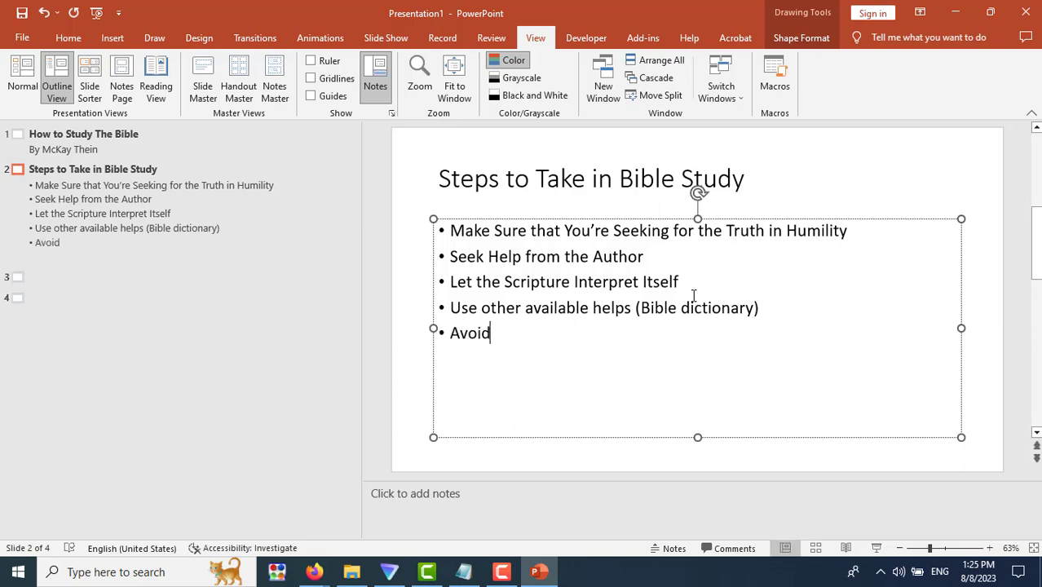
{"action": "type", "text": "Cer"}
{"action": "key", "text": "BackSpace"}
{"action": "key", "text": "BackSpace"}
{"action": "key", "text": "BackSpace"}
{"action": "type", "text": "certain "}
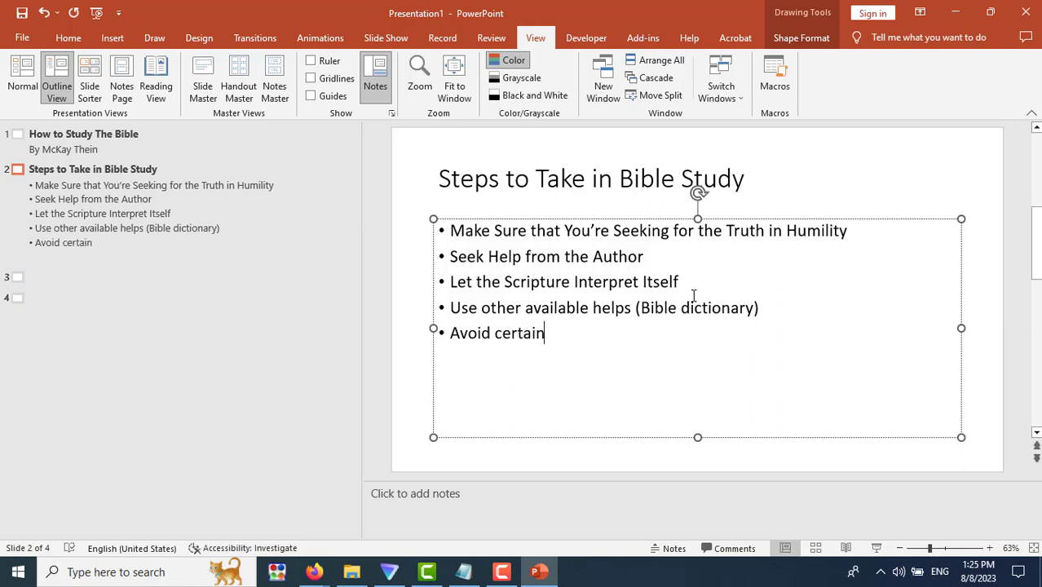
{"action": "type", "text": "P"}
{"action": "key", "text": "BackSpace"}
{"action": "type", "text": "Pitfall"}
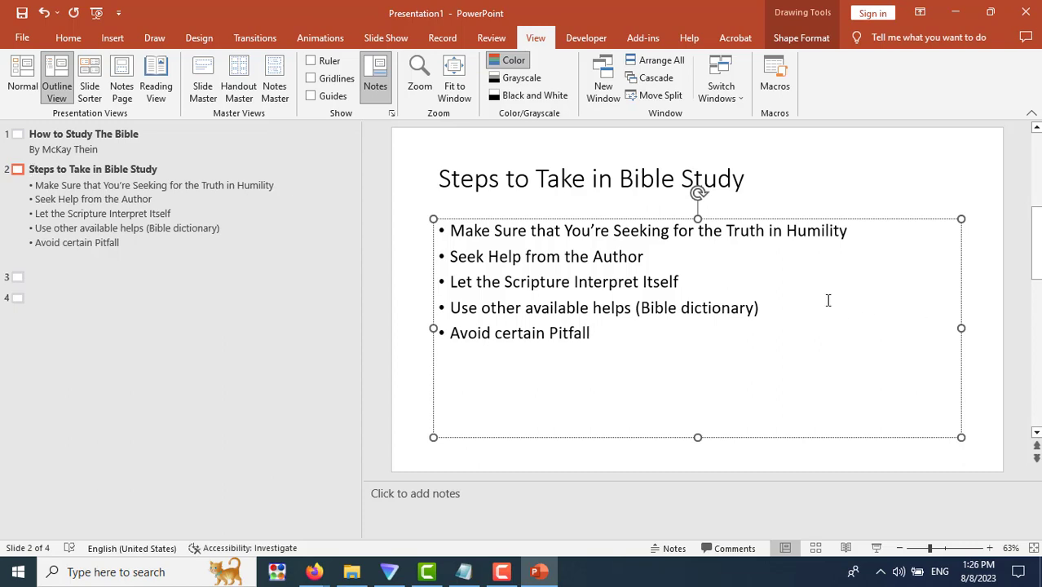
Step: Step through the end of each of the five bullet lines to review them
{"action": "left_click", "coordinate": [858, 232]}
{"action": "left_click", "coordinate": [684, 259]}
{"action": "left_click", "coordinate": [693, 283]}
{"action": "left_click", "coordinate": [799, 310]}
{"action": "left_click", "coordinate": [610, 336]}
Step: Replace '(Bible dictionary)' with indented sub-bullets 'Bible Dictionary' and 'Bible Commentary' under 'Use other available helps'
{"action": "left_click", "coordinate": [774, 300]}
{"action": "key", "text": "BackSpace"}
{"action": "key", "text": "BackSpace"}
{"action": "key", "text": "BackSpace"}
{"action": "key", "text": "BackSpace"}
{"action": "key", "text": "BackSpace"}
{"action": "key", "text": "BackSpace"}
{"action": "key", "text": "BackSpace"}
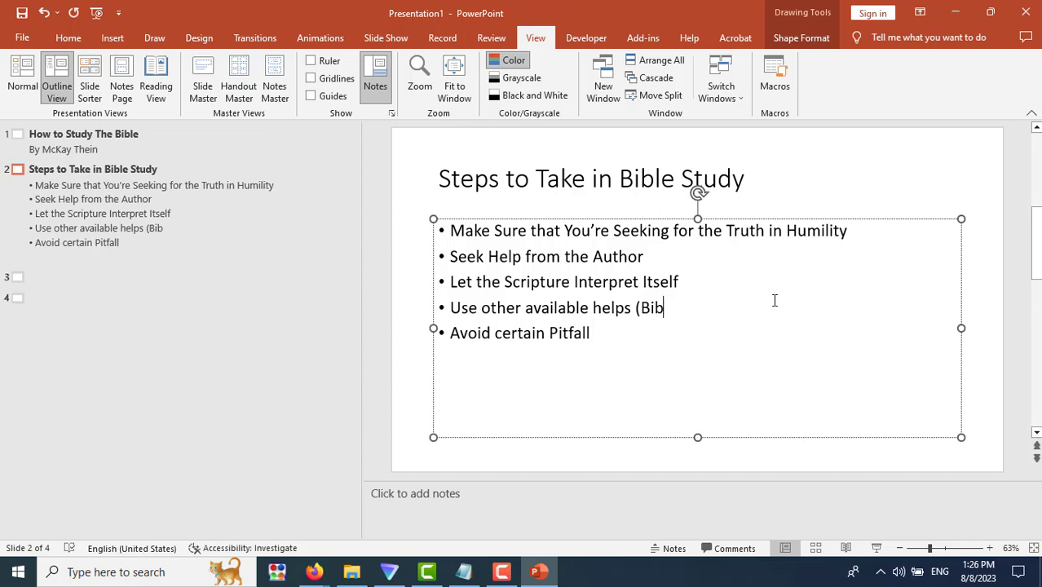
{"action": "key", "text": "BackSpace"}
{"action": "key", "text": "BackSpace"}
{"action": "key", "text": "BackSpace"}
{"action": "key", "text": "BackSpace"}
{"action": "key", "text": "BackSpace"}
{"action": "key", "text": "Return"}
{"action": "key", "text": "Tab"}
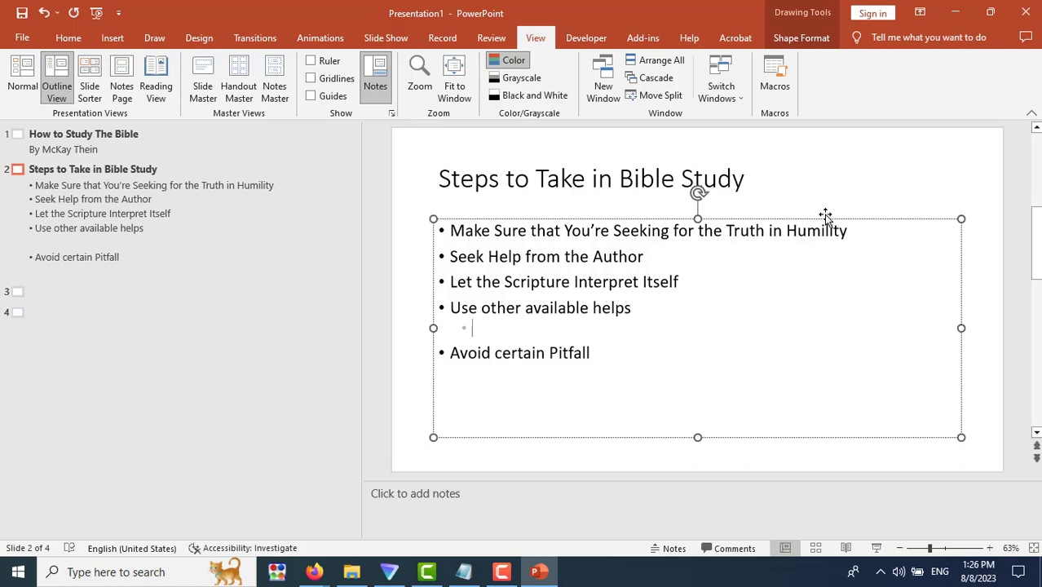
{"action": "type", "text": "Bible Di"}
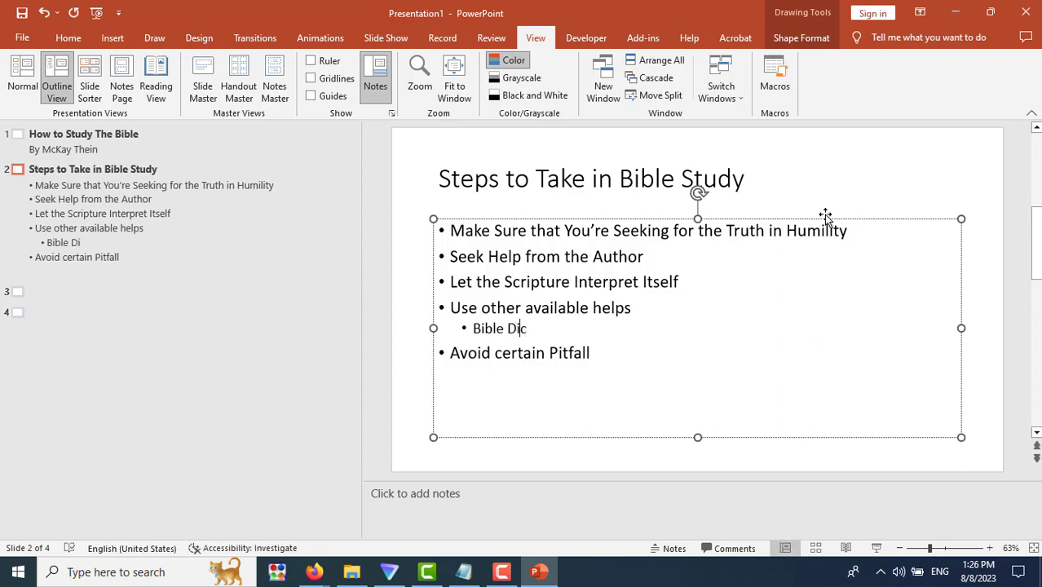
{"action": "type", "text": "ctionary"}
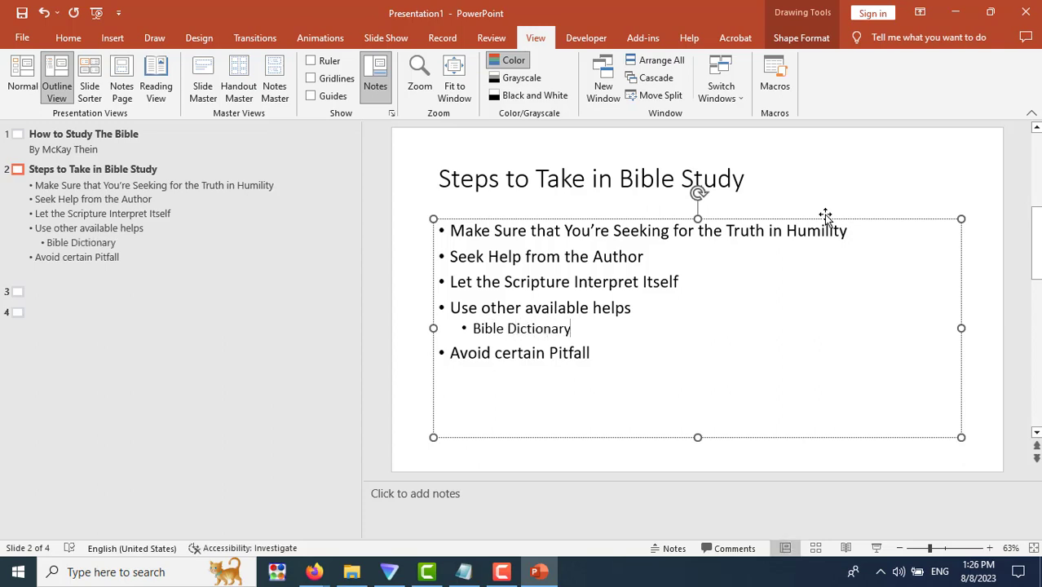
{"action": "key", "text": "Return"}
{"action": "type", "text": "B"}
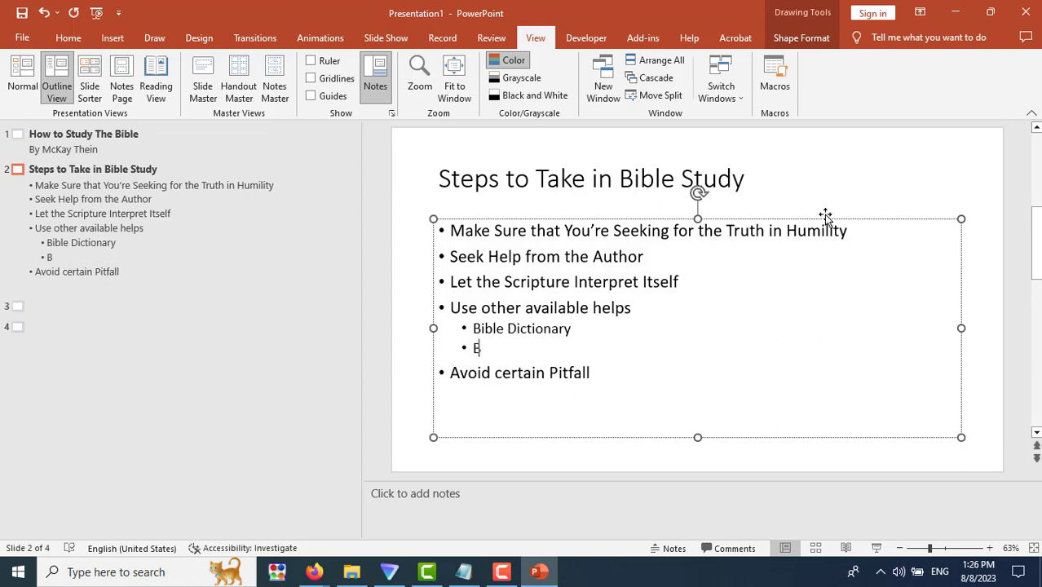
{"action": "type", "text": "ible Commentary"}
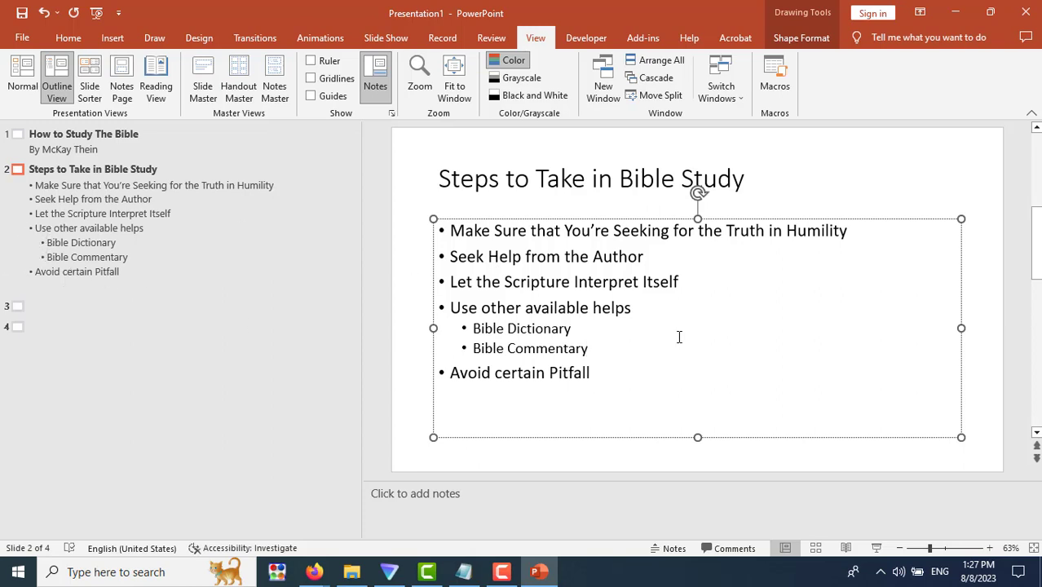
Step: Add an indented sub-bullet under 'Let the Scripture Interpret Itself' about using other Bible text for interpretation
{"action": "left_click", "coordinate": [692, 285]}
{"action": "key", "text": "Return"}
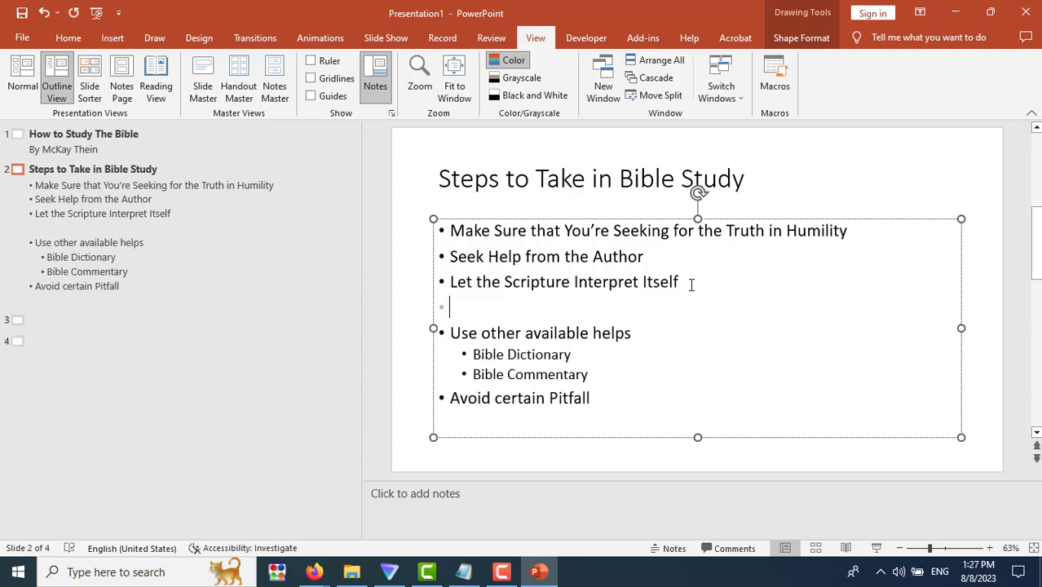
{"action": "key", "text": "Tab"}
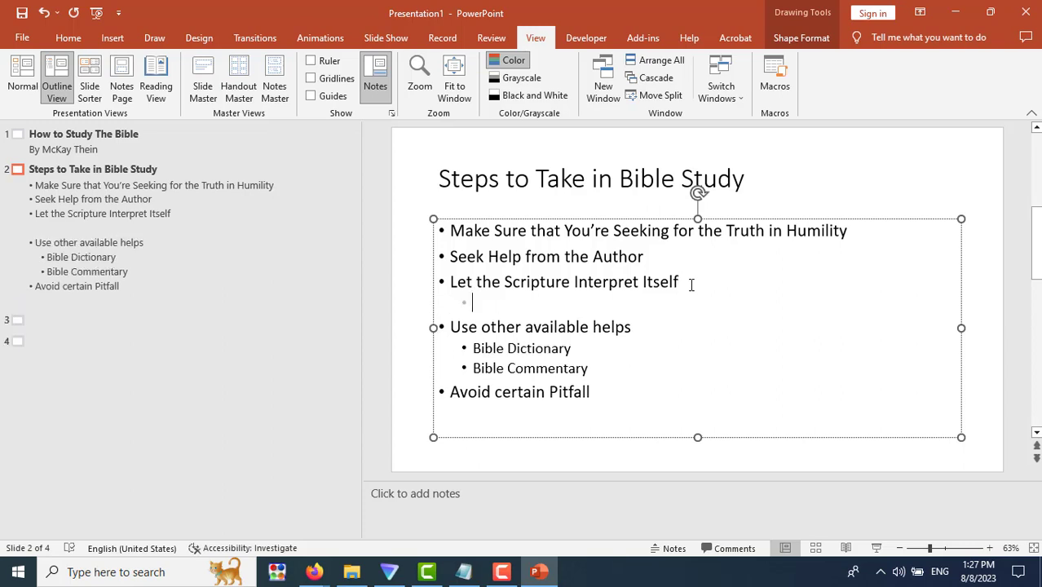
{"action": "type", "text": "Us"}
{"action": "type", "text": "e"}
{"action": "type", "text": "Other Bib"}
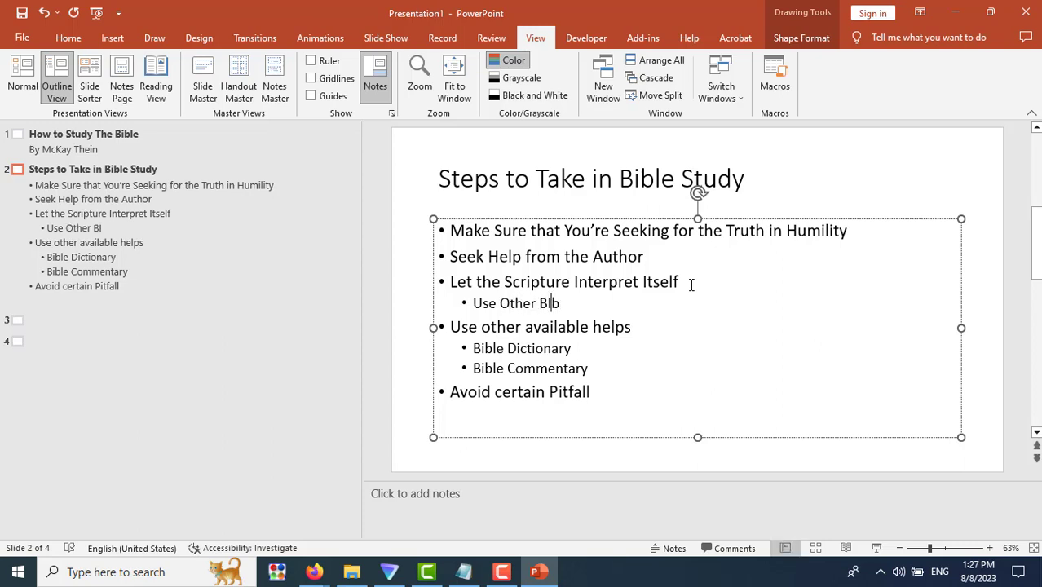
{"action": "type", "text": "le Text "}
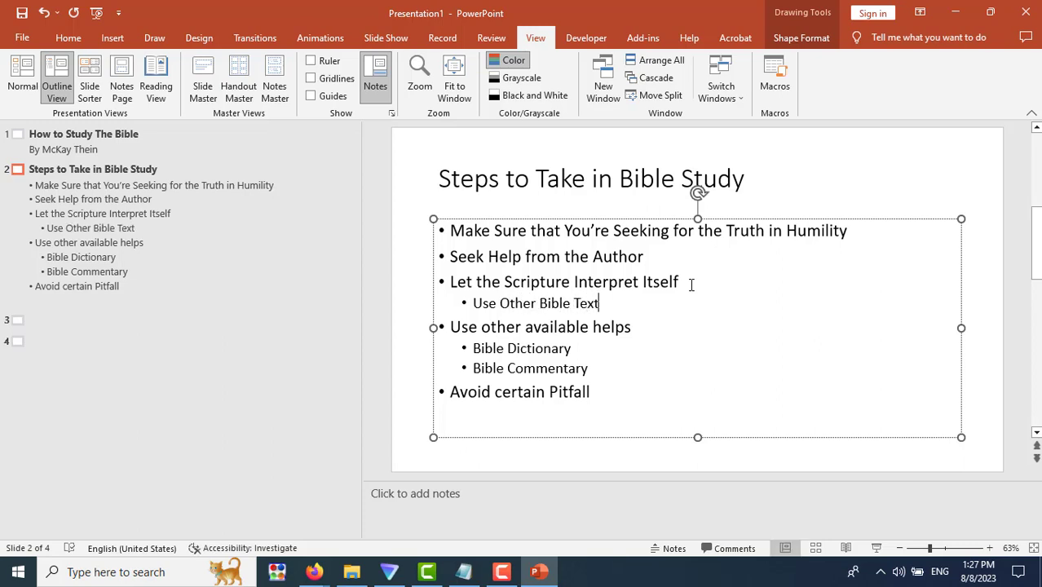
{"action": "type", "text": "to"}
{"action": "type", "text": " i"}
{"action": "type", "text": "n"}
{"action": "key", "text": "BackSpace"}
{"action": "key", "text": "BackSpace"}
{"action": "type", "text": "g"}
{"action": "type", "text": "et the"}
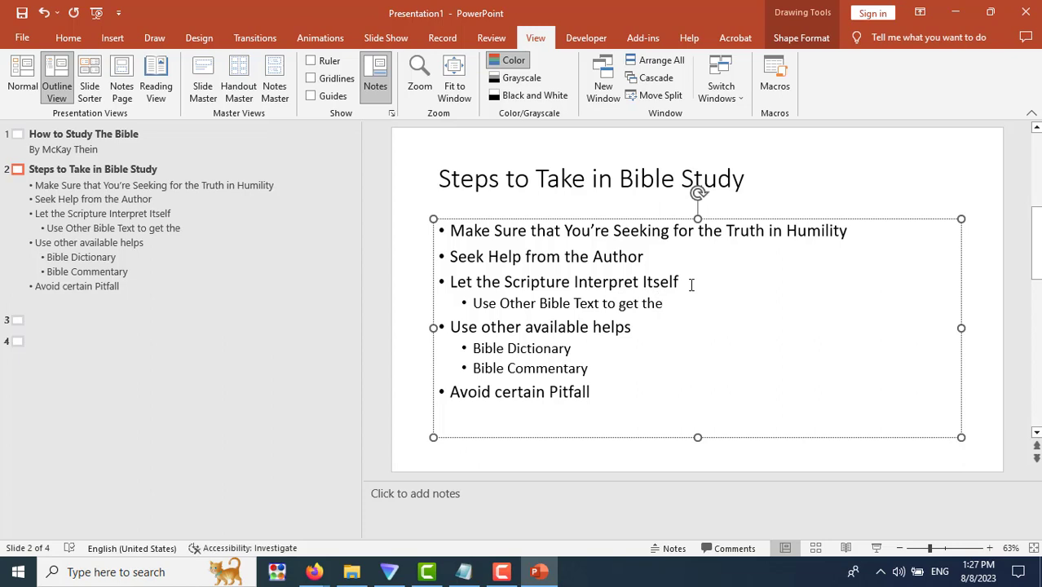
{"action": "type", "text": " interpre"}
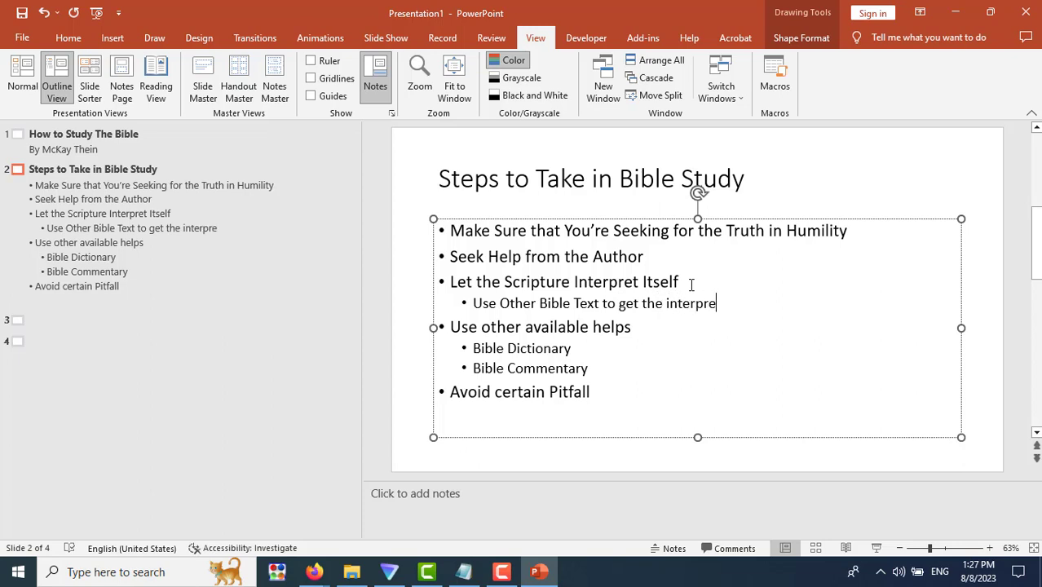
{"action": "type", "text": "ta"}
{"action": "type", "text": "tion of"}
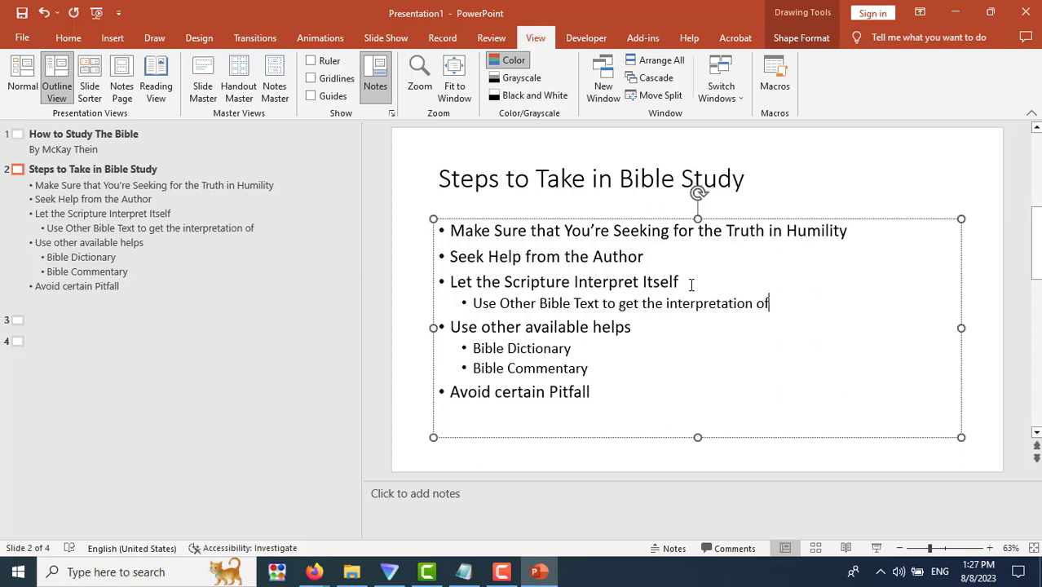
{"action": "type", "text": " the "}
{"action": "type", "text": "text you a"}
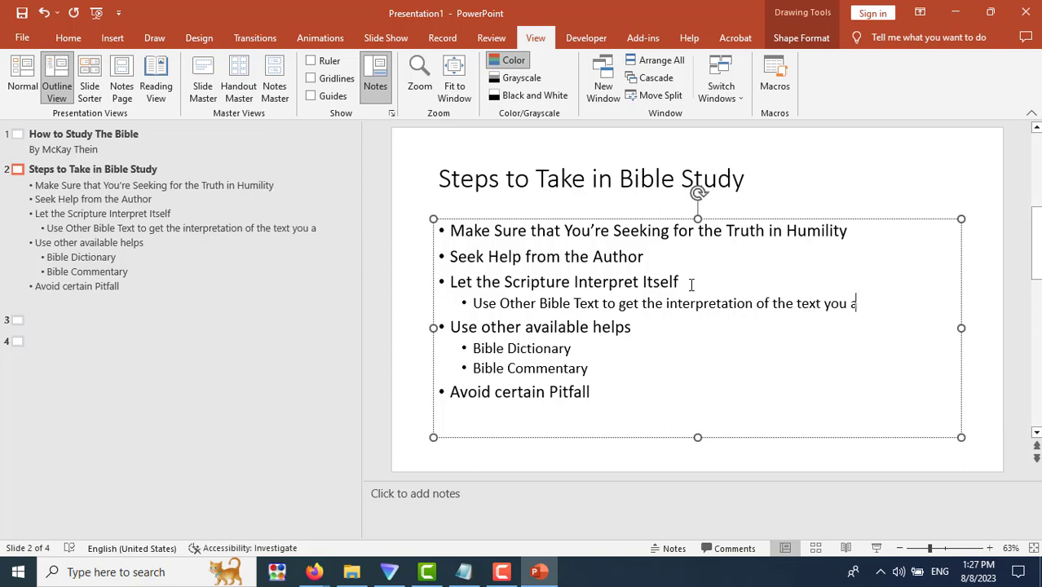
{"action": "type", "text": "re studying"}
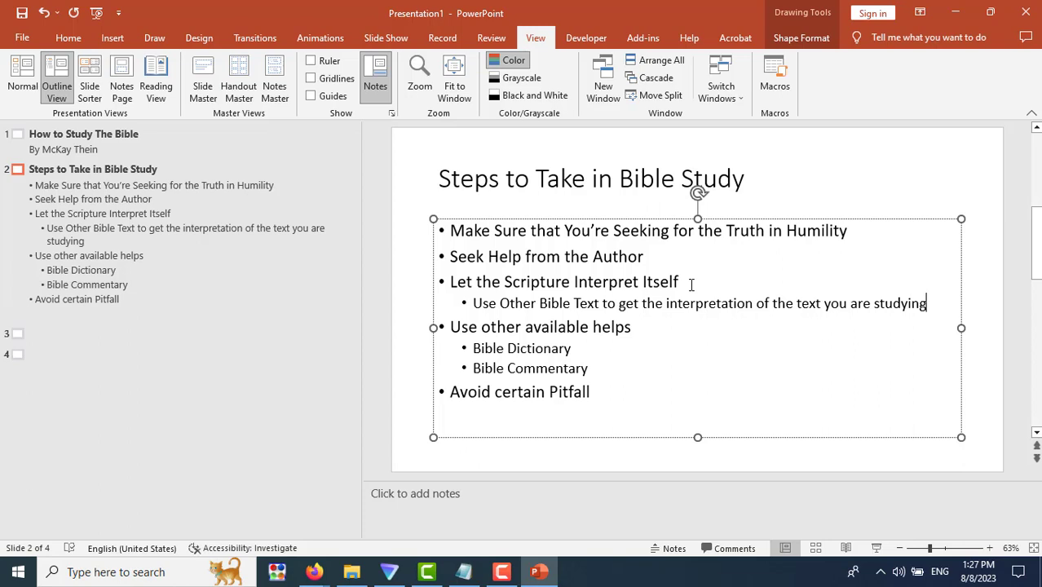
Step: Lowercase 'Other' and 'Text' in the new sub-bullet
{"action": "left_click", "coordinate": [510, 306]}
{"action": "key", "text": "BackSpace"}
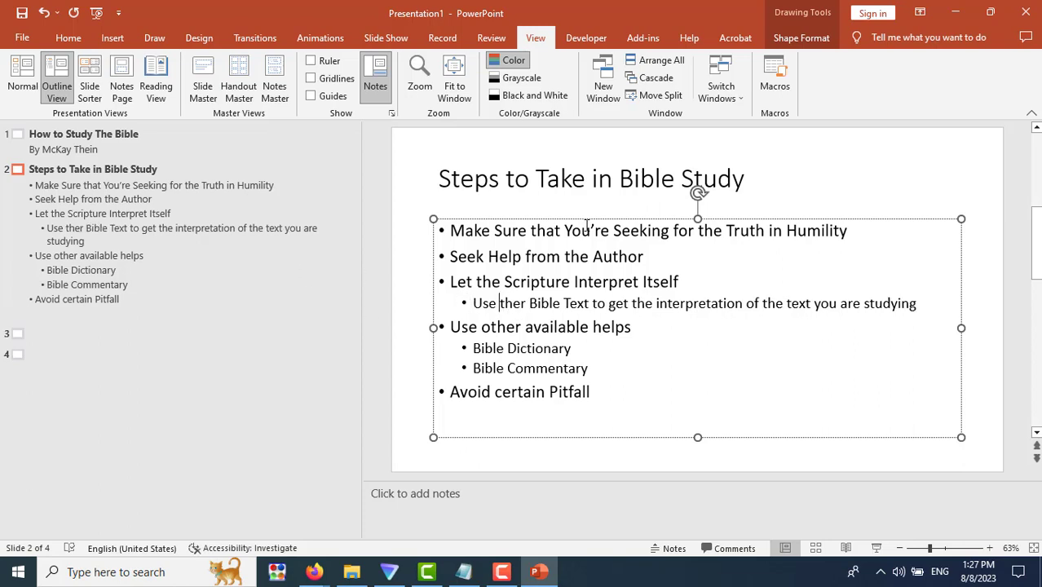
{"action": "type", "text": "o"}
{"action": "key", "text": "Right"}
{"action": "key", "text": "Right"}
{"action": "key", "text": "Right"}
{"action": "key", "text": "Right"}
{"action": "key", "text": "Right"}
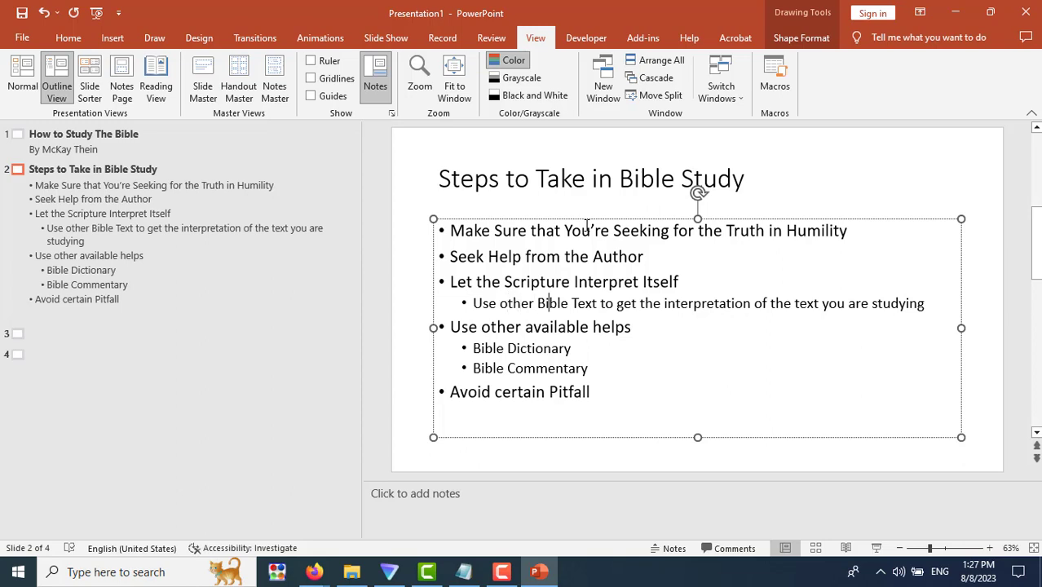
{"action": "key", "text": "Right"}
{"action": "key", "text": "Right"}
{"action": "key", "text": "Right"}
{"action": "key", "text": "Right"}
{"action": "key", "text": "Right"}
{"action": "key", "text": "BackSpace"}
{"action": "type", "text": "t"}
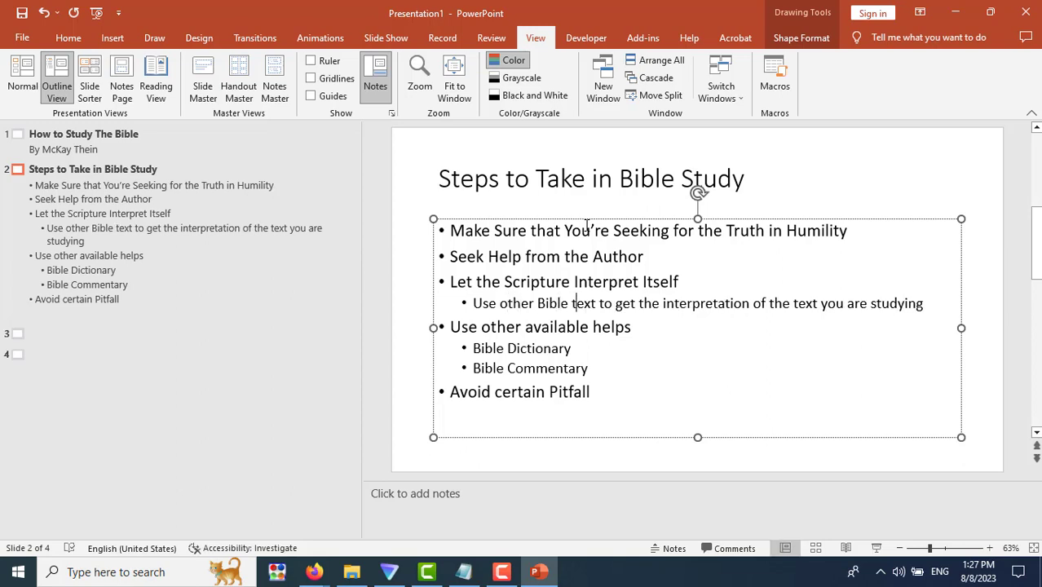
{"action": "key", "text": "Down"}
{"action": "key", "text": "End"}
{"action": "left_click", "coordinate": [322, 574]}
{"action": "left_click", "coordinate": [204, 497]}
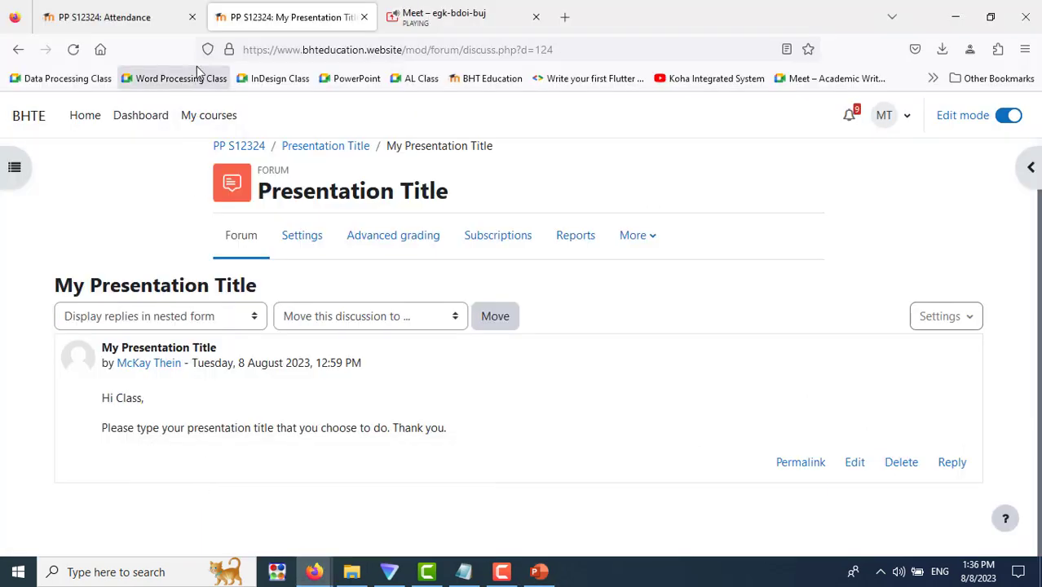
{"action": "left_click", "coordinate": [460, 13]}
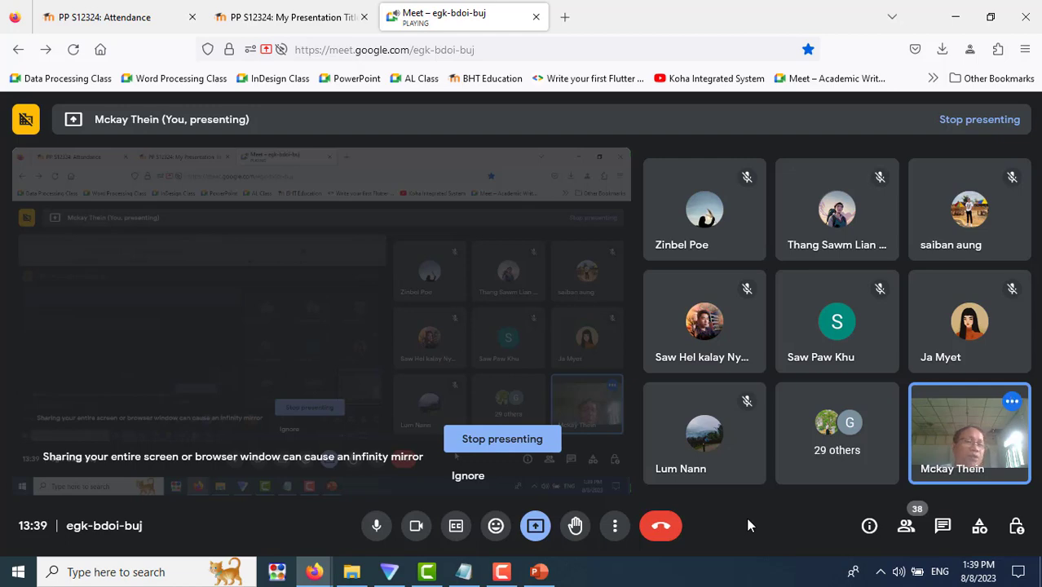
{"action": "mouse_move", "coordinate": [538, 571]}
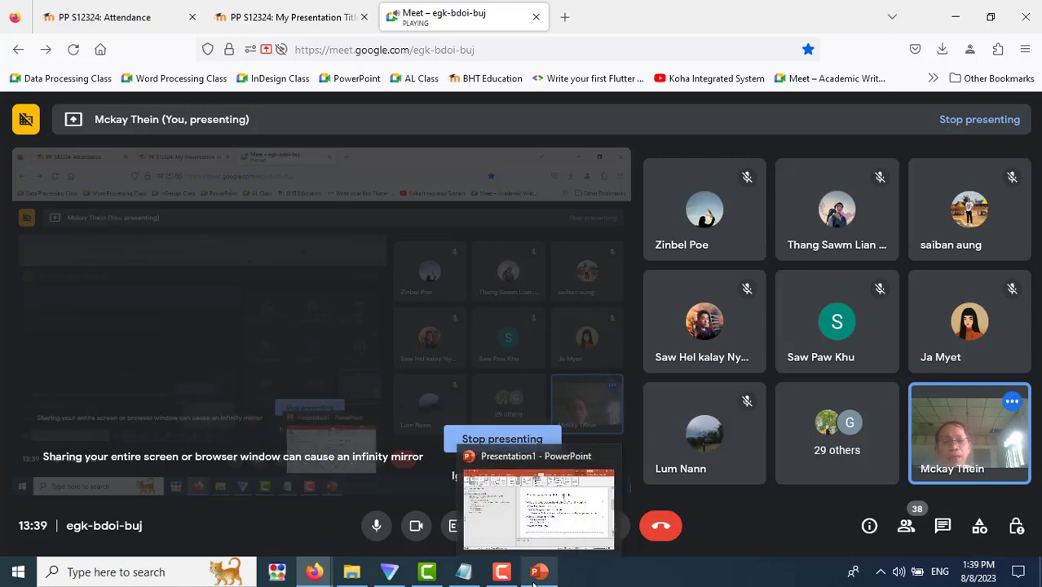
{"action": "left_click", "coordinate": [545, 553]}
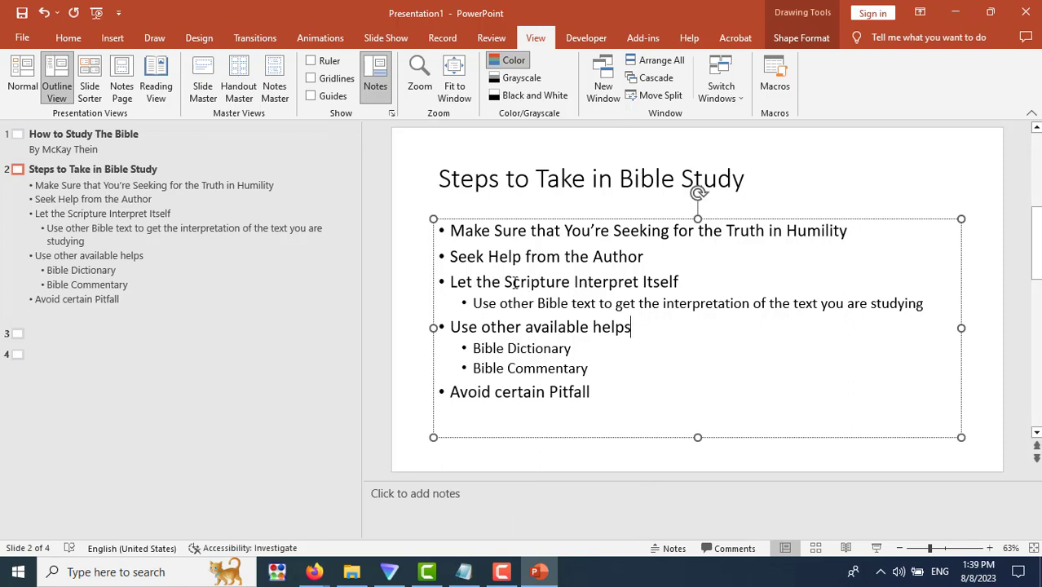
{"action": "left_click_drag", "start_coordinate": [504, 282], "coordinate": [678, 282]}
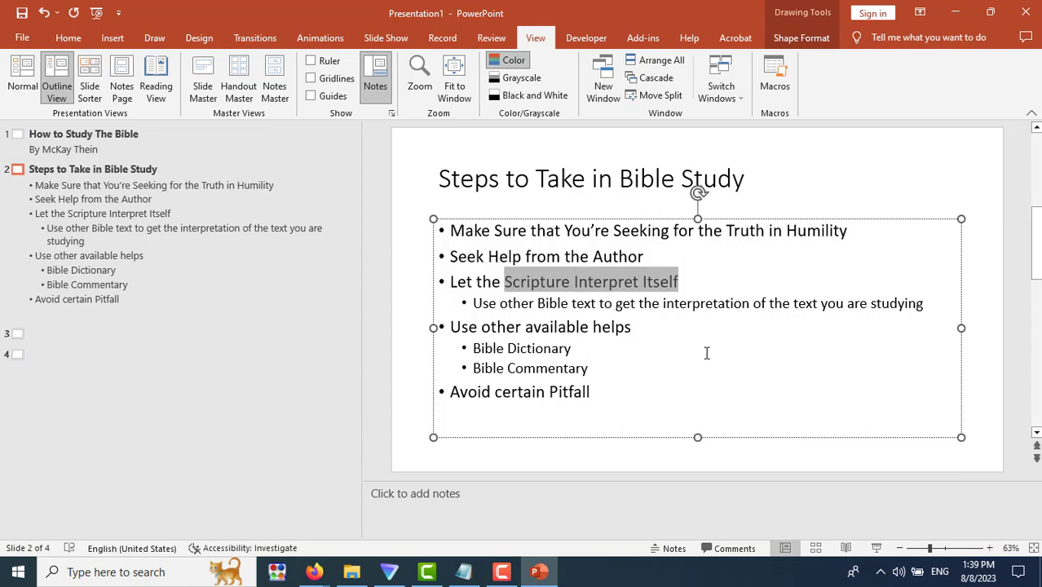
{"action": "left_click", "coordinate": [664, 303]}
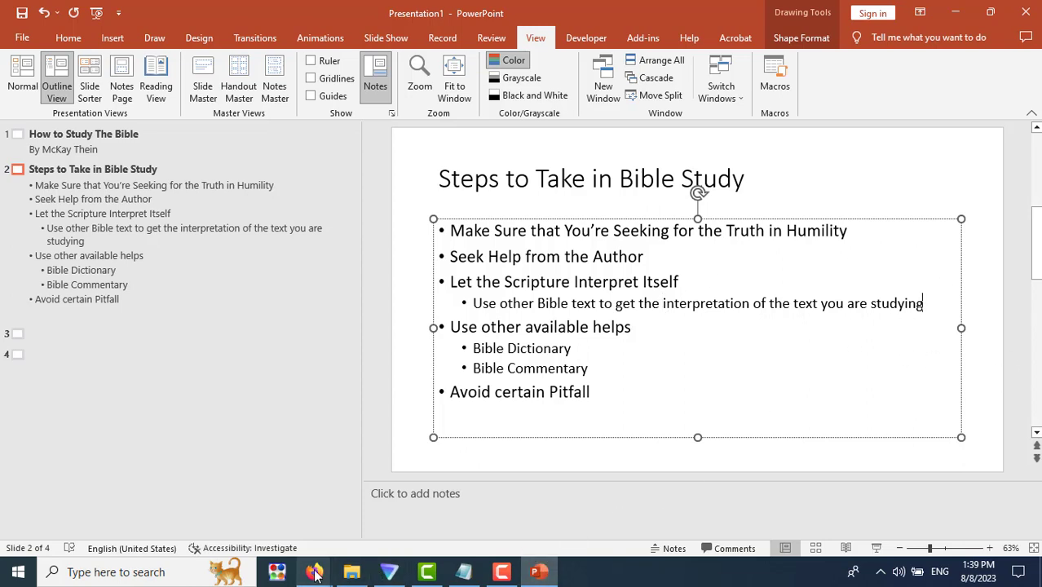
{"action": "left_click", "coordinate": [591, 394]}
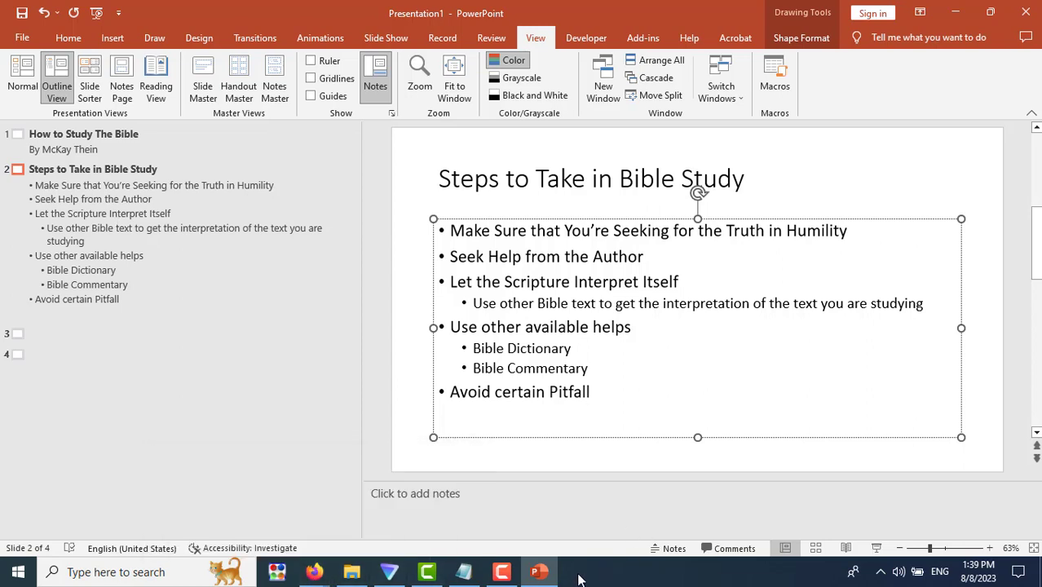
{"action": "left_click", "coordinate": [683, 386]}
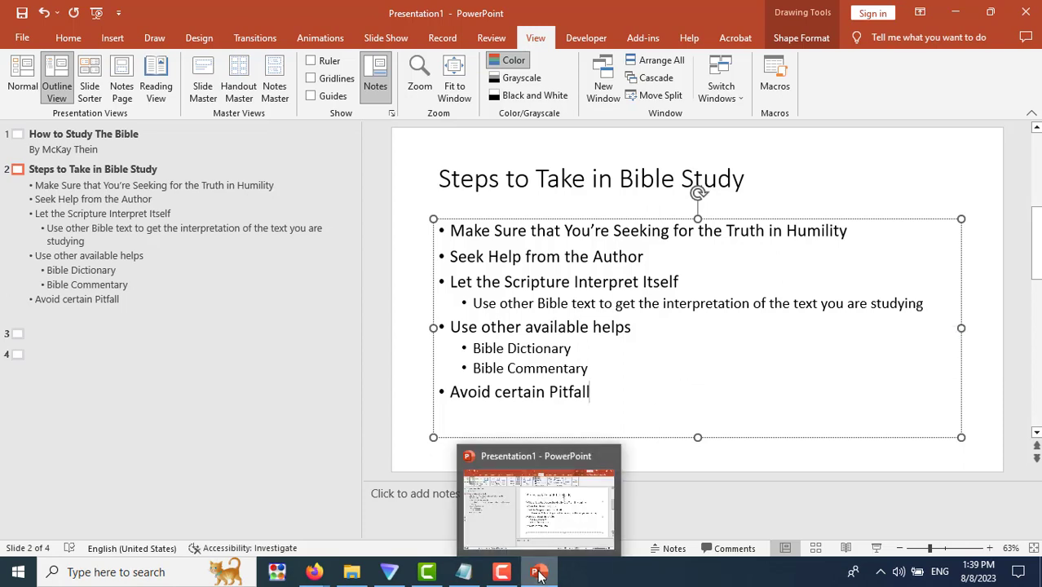
{"action": "mouse_move", "coordinate": [313, 571]}
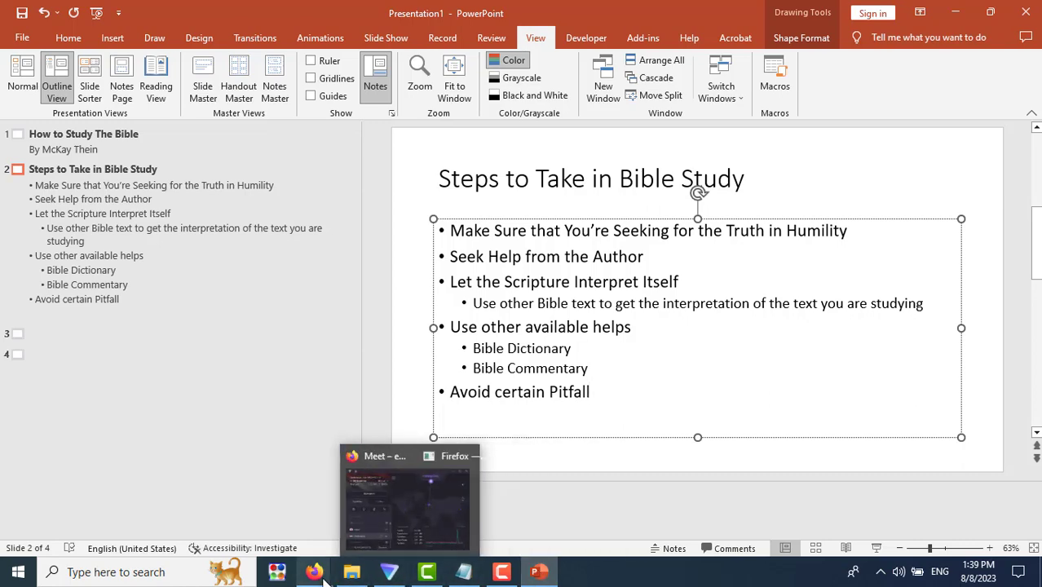
{"action": "left_click", "coordinate": [228, 501]}
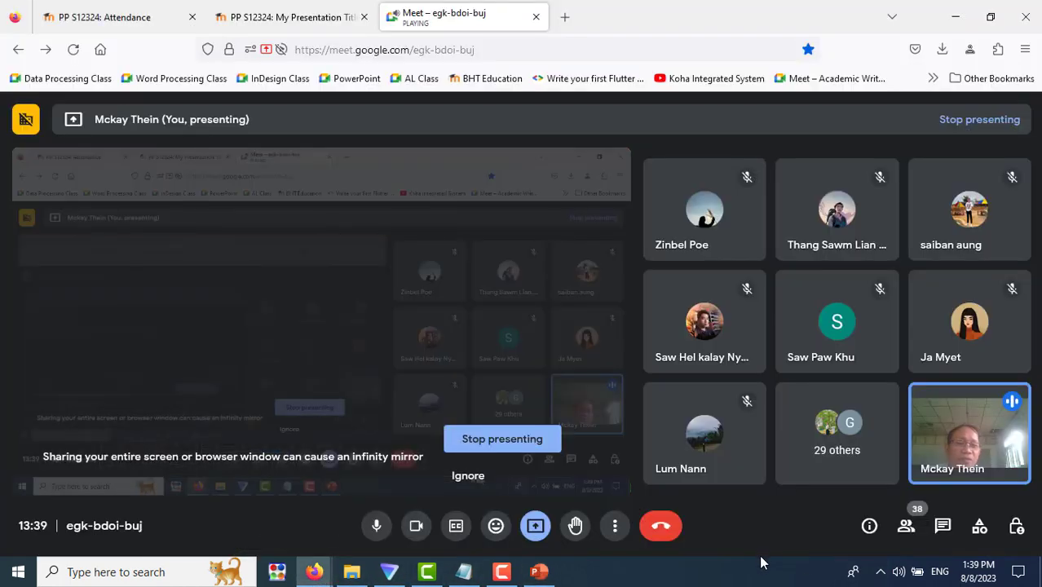
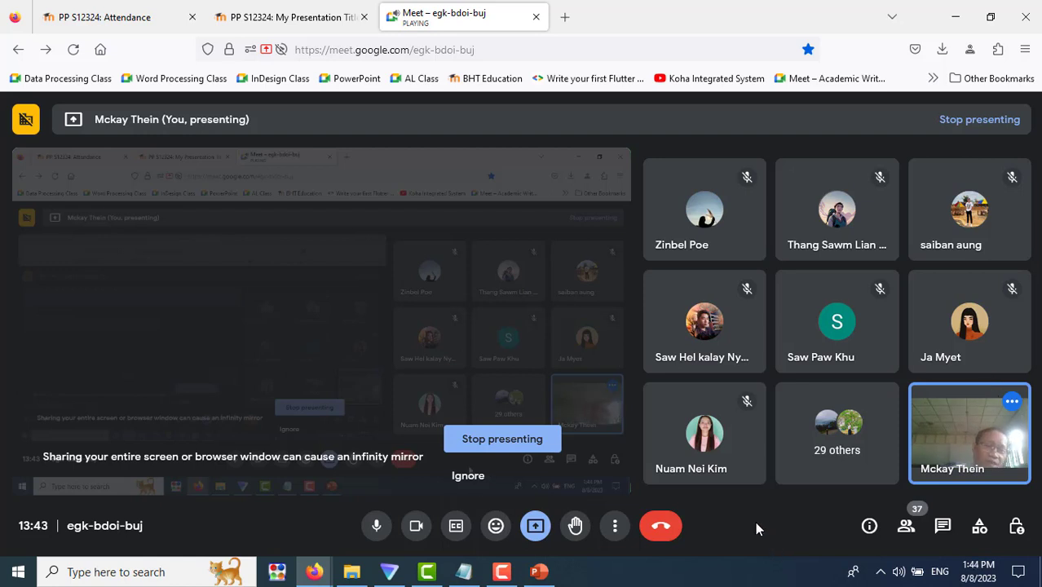
Step: Open a new Firefox tab and type 'cloud' into its web search box
{"action": "left_click", "coordinate": [566, 18]}
{"action": "left_click", "coordinate": [598, 317]}
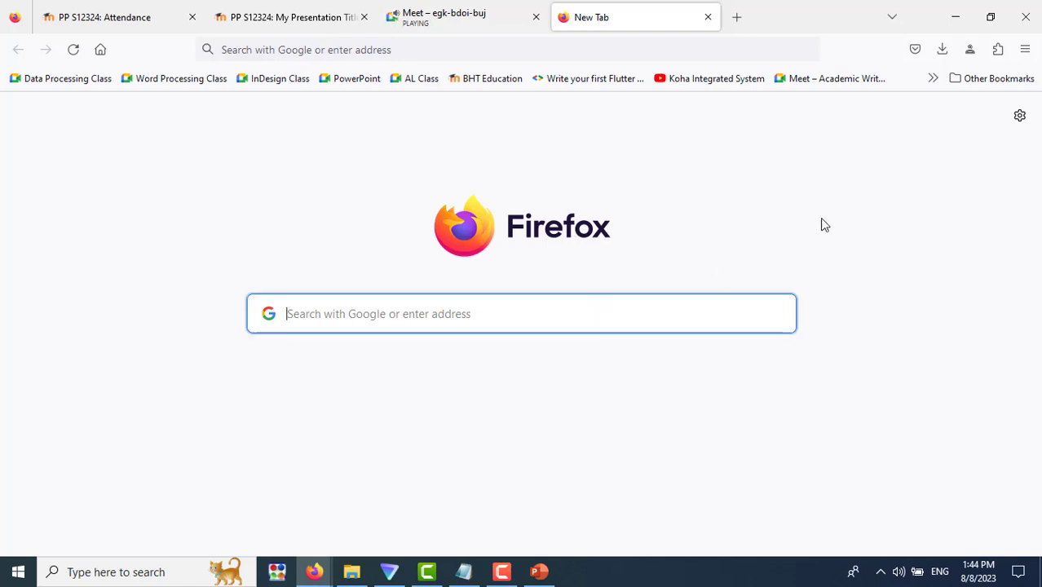
{"action": "left_click", "coordinate": [477, 23]}
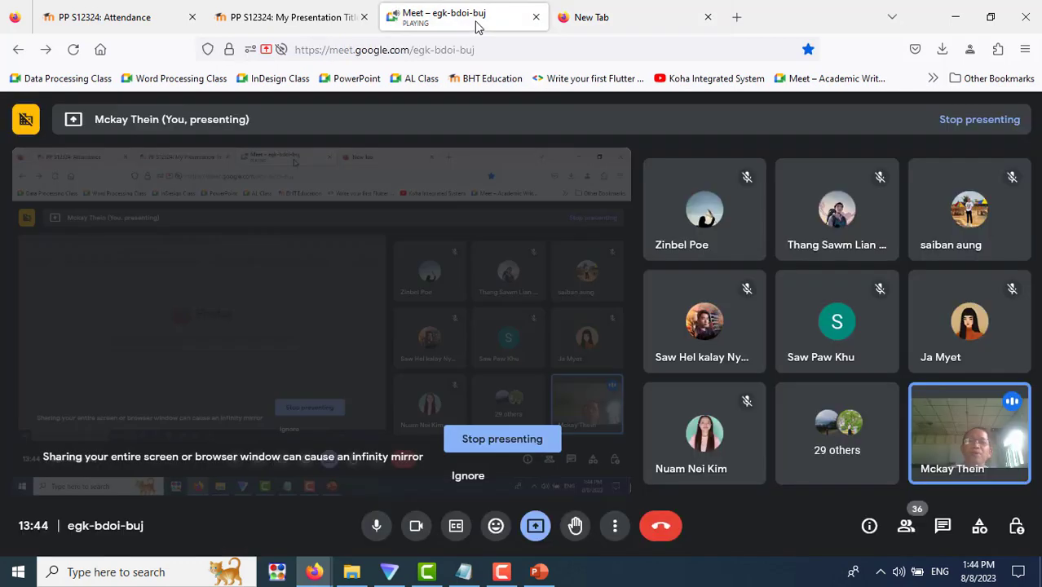
{"action": "left_click", "coordinate": [612, 15]}
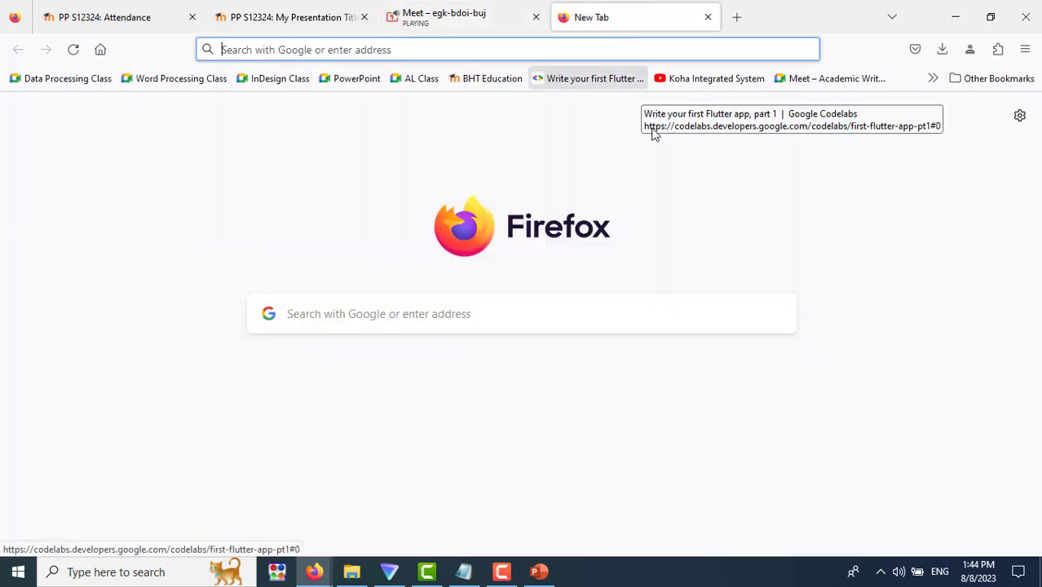
{"action": "left_click", "coordinate": [643, 318]}
{"action": "left_click", "coordinate": [643, 317]}
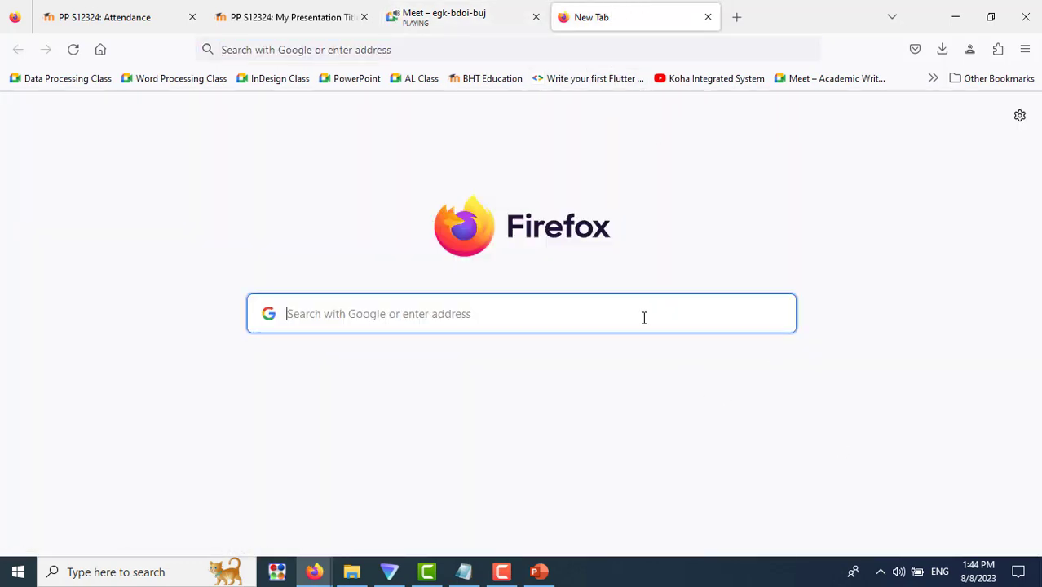
{"action": "type", "text": "cloud"}
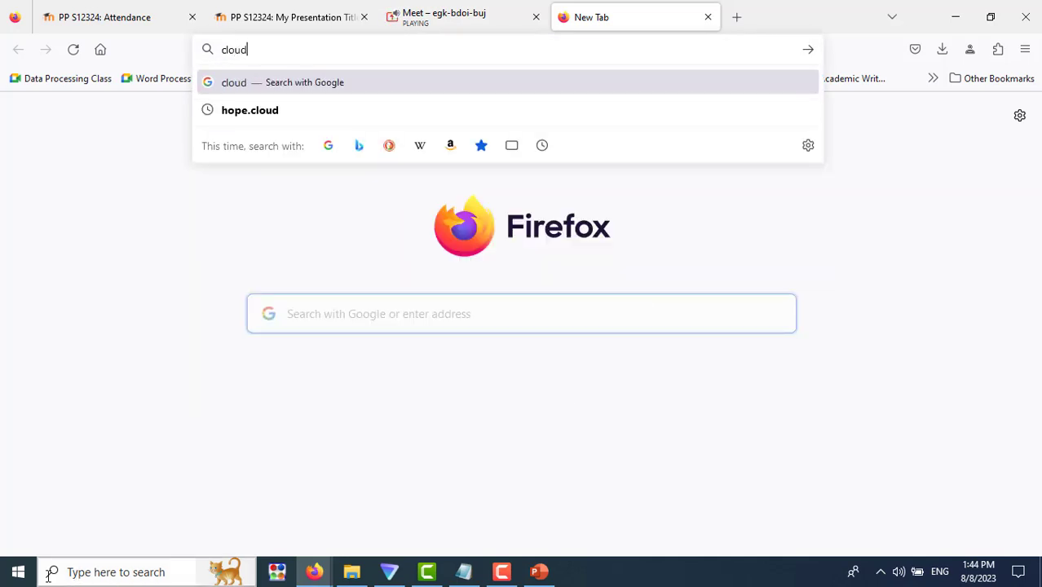
{"action": "left_click", "coordinate": [93, 572]}
Step: Search Windows for 'e' and launch e-Sword from the Apps results
{"action": "type", "text": "e"}
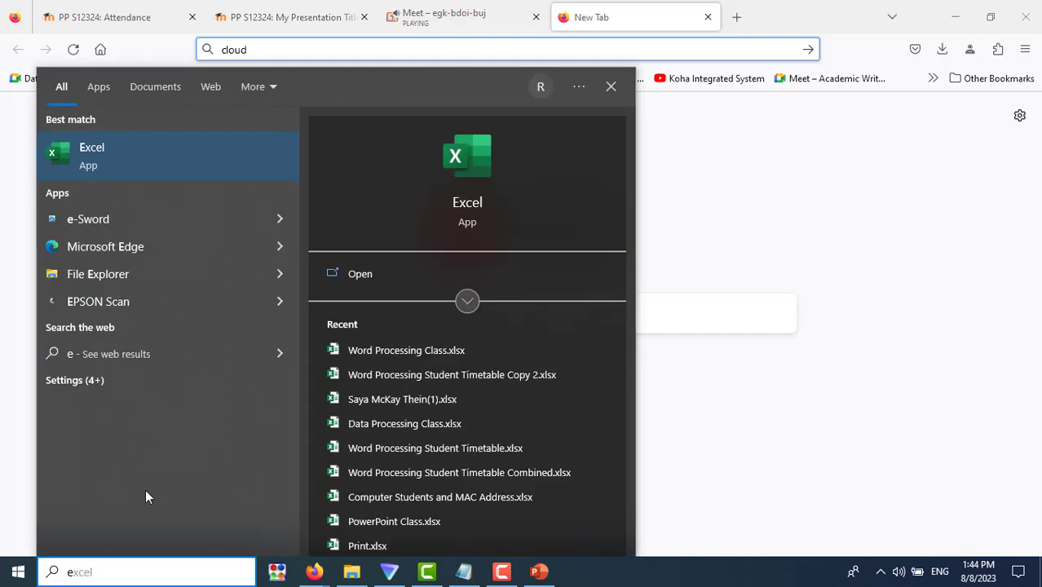
{"action": "left_click", "coordinate": [73, 218]}
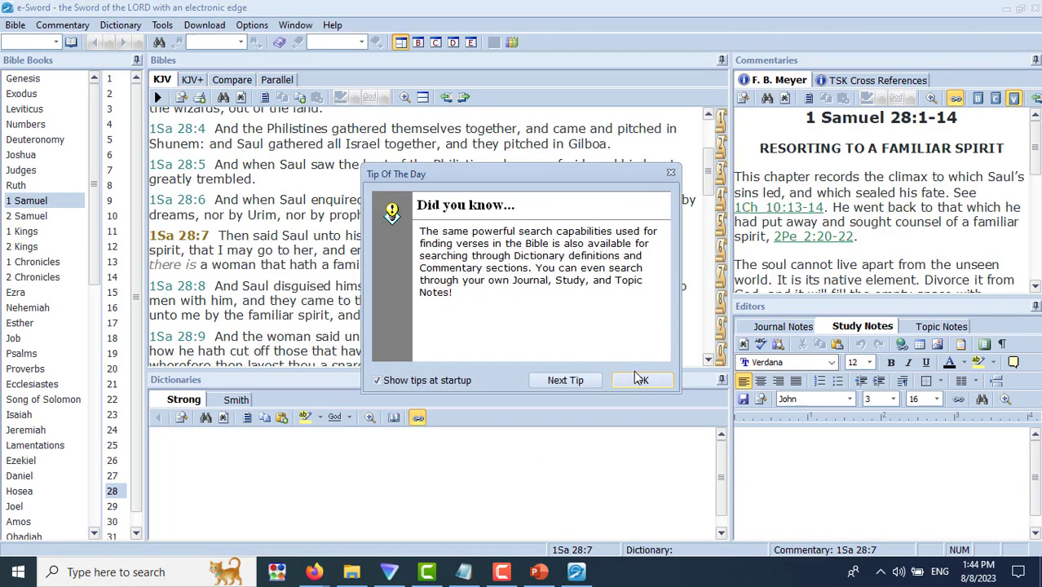
Step: Dismiss the tip of the day and enter 'cloud' in e-Sword's Bible search
{"action": "left_click", "coordinate": [640, 379]}
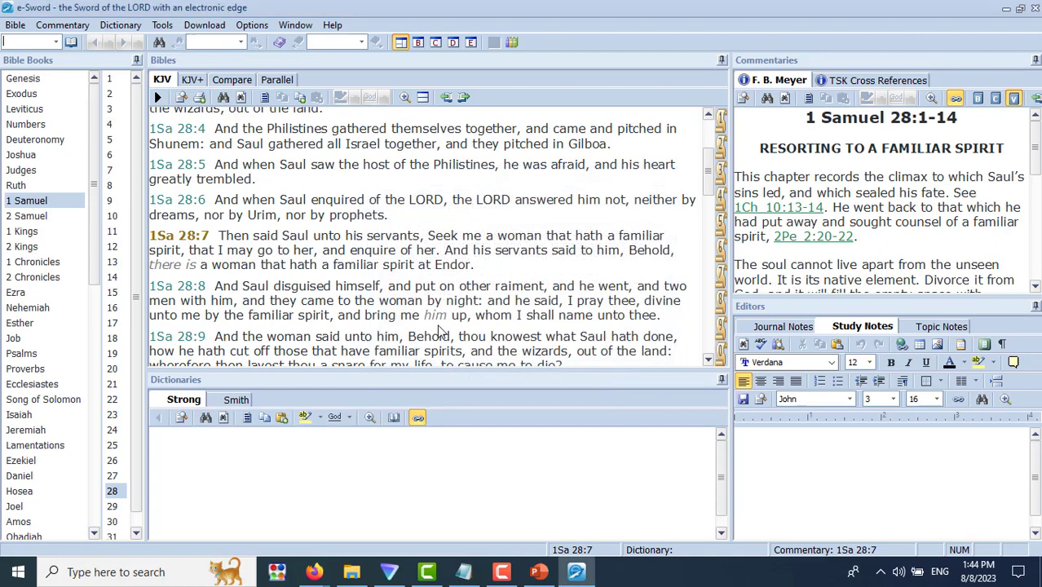
{"action": "left_click", "coordinate": [159, 44]}
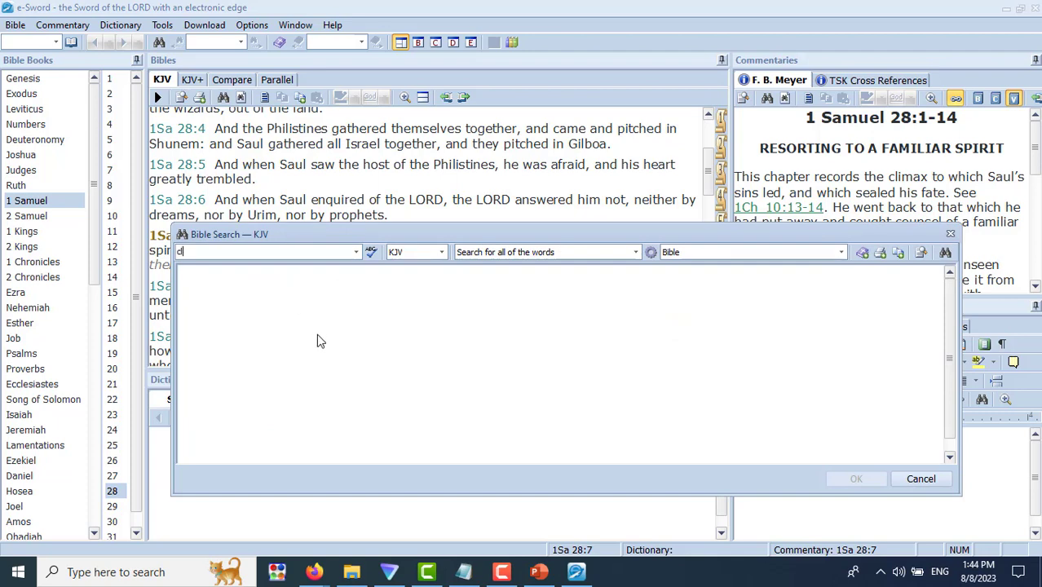
{"action": "type", "text": "cloud"}
Step: Keep KJV, all words and whole-Bible range, then run the 'cloud' search
{"action": "left_click", "coordinate": [441, 253]}
{"action": "left_click", "coordinate": [441, 256]}
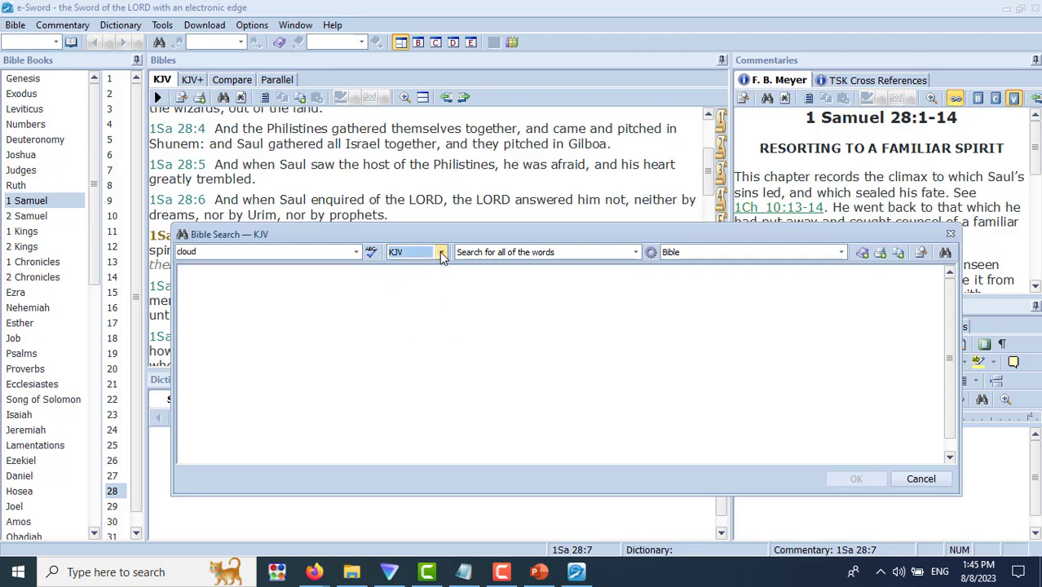
{"action": "left_click", "coordinate": [441, 255]}
{"action": "left_click", "coordinate": [441, 255]}
{"action": "left_click", "coordinate": [634, 252]}
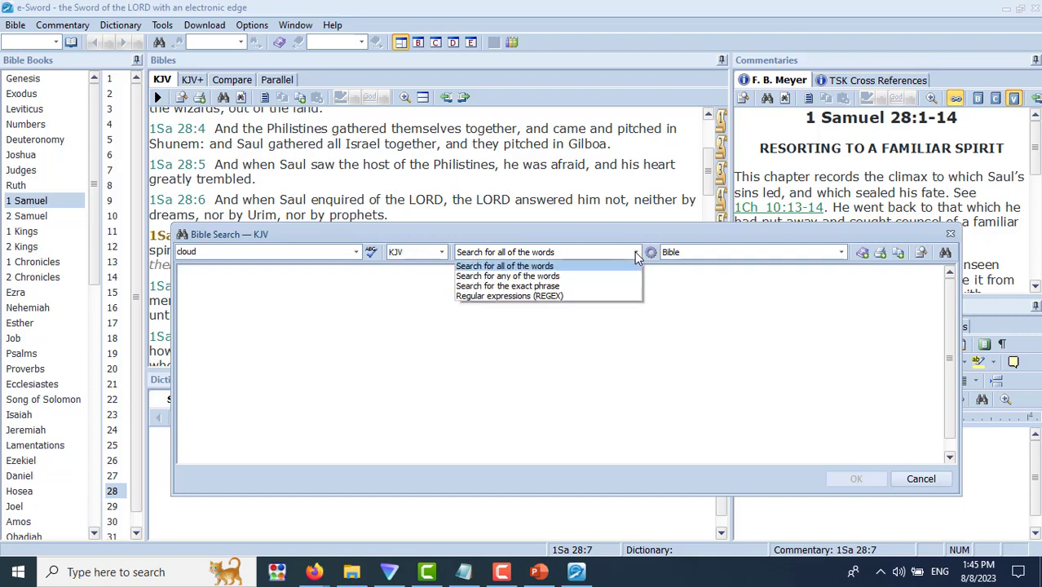
{"action": "left_click", "coordinate": [634, 252]}
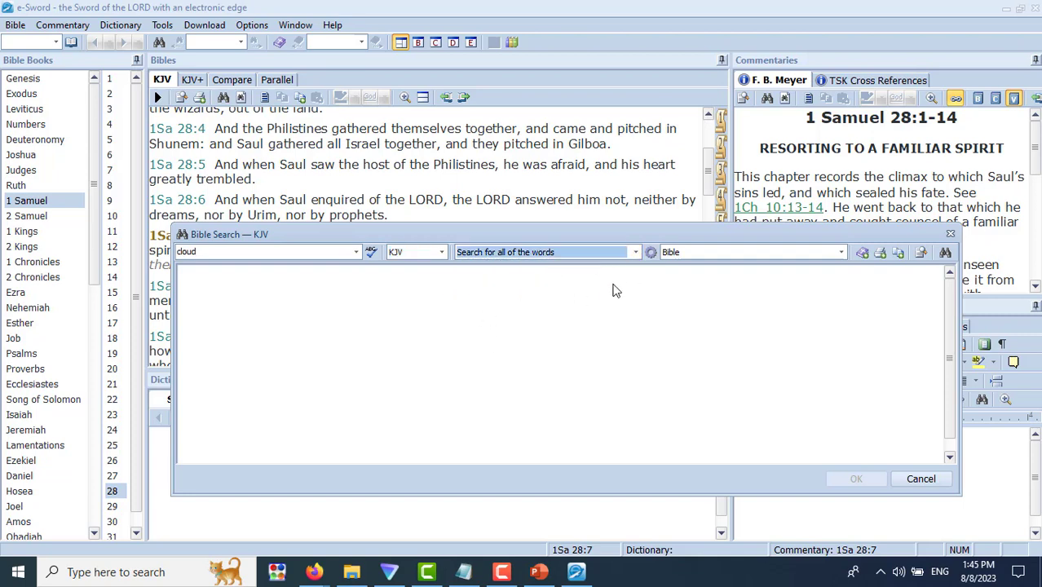
{"action": "left_click", "coordinate": [635, 252]}
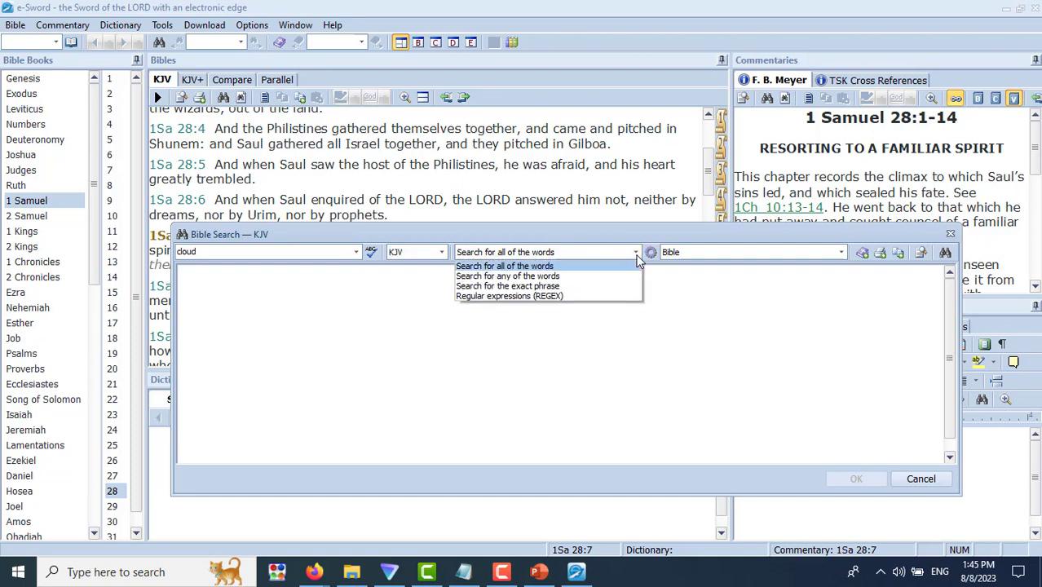
{"action": "left_click", "coordinate": [636, 254]}
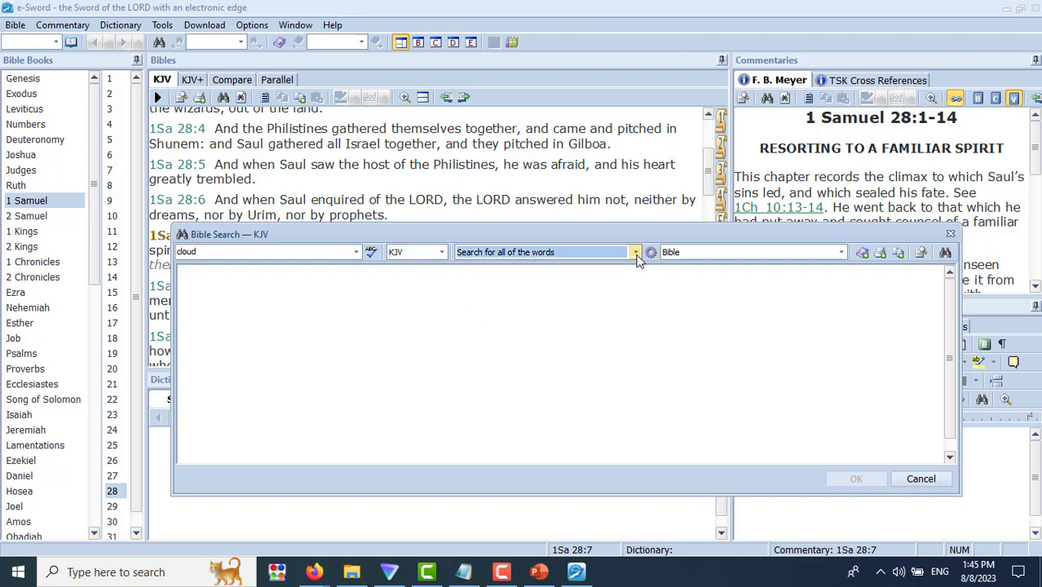
{"action": "left_click", "coordinate": [841, 252]}
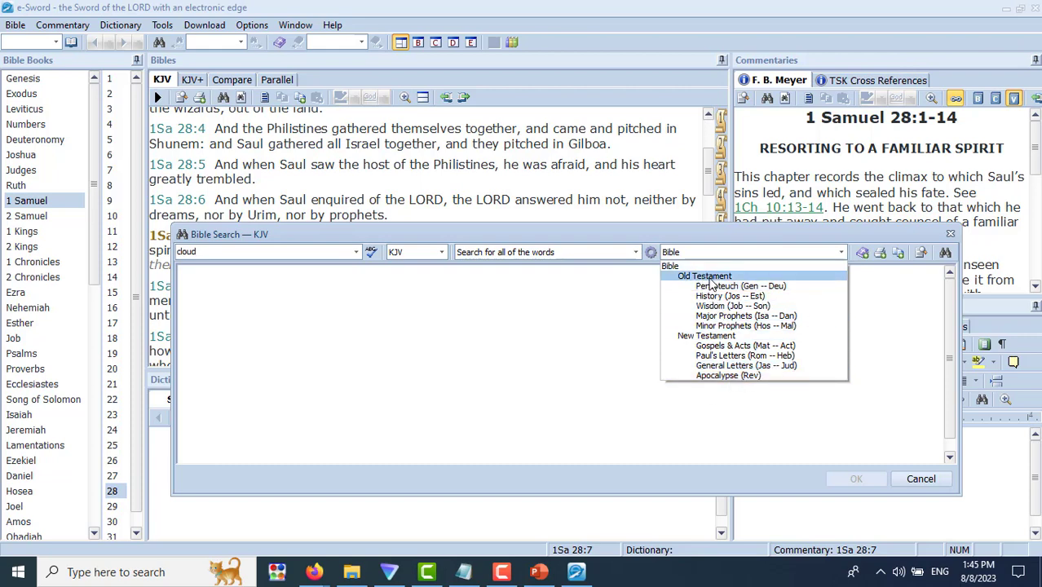
{"action": "left_click", "coordinate": [669, 267]}
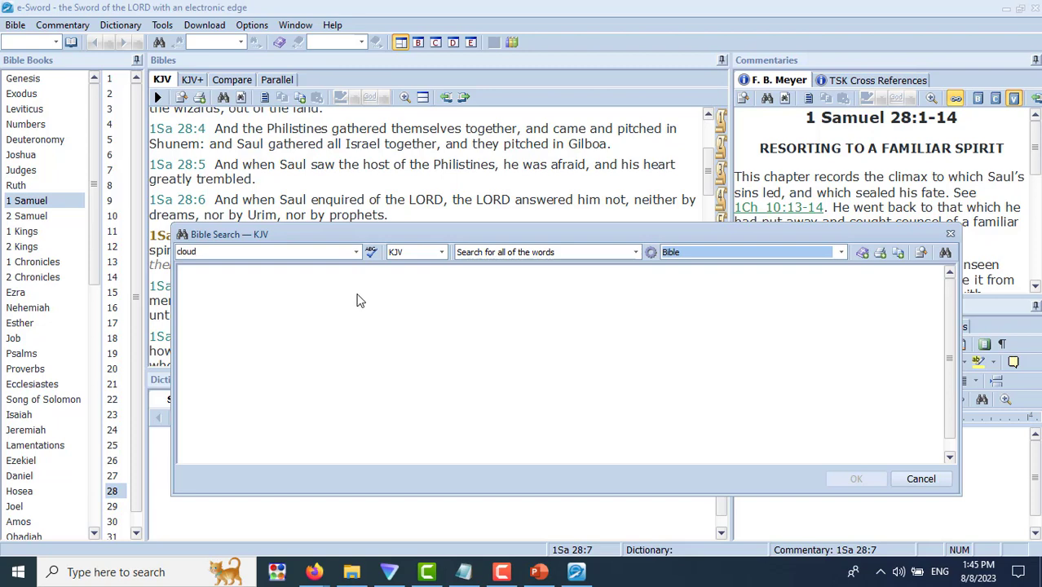
{"action": "left_click", "coordinate": [946, 254]}
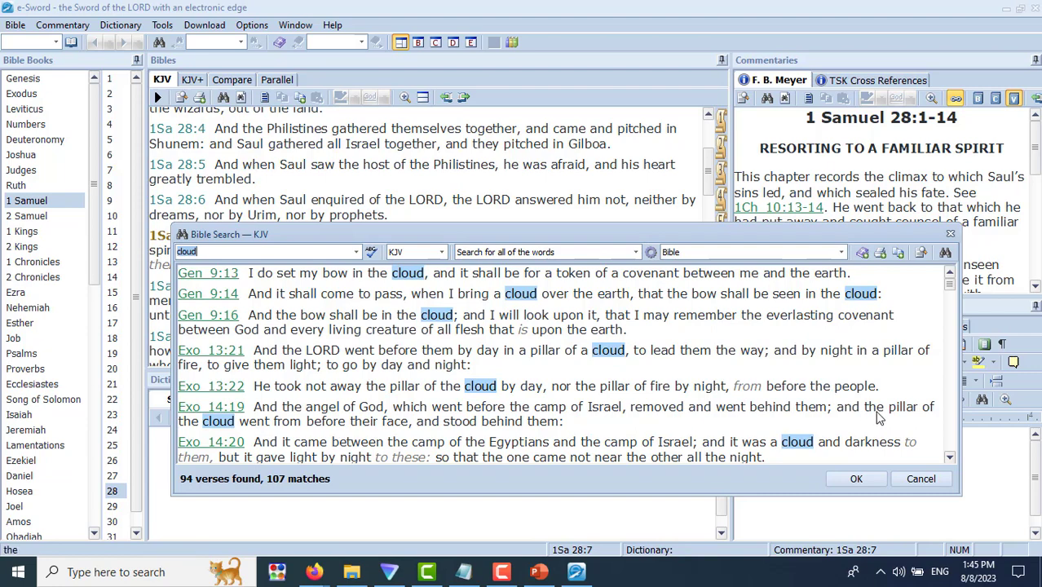
{"action": "scroll", "coordinate": [879, 415], "scroll_direction": "down", "scroll_amount": 1}
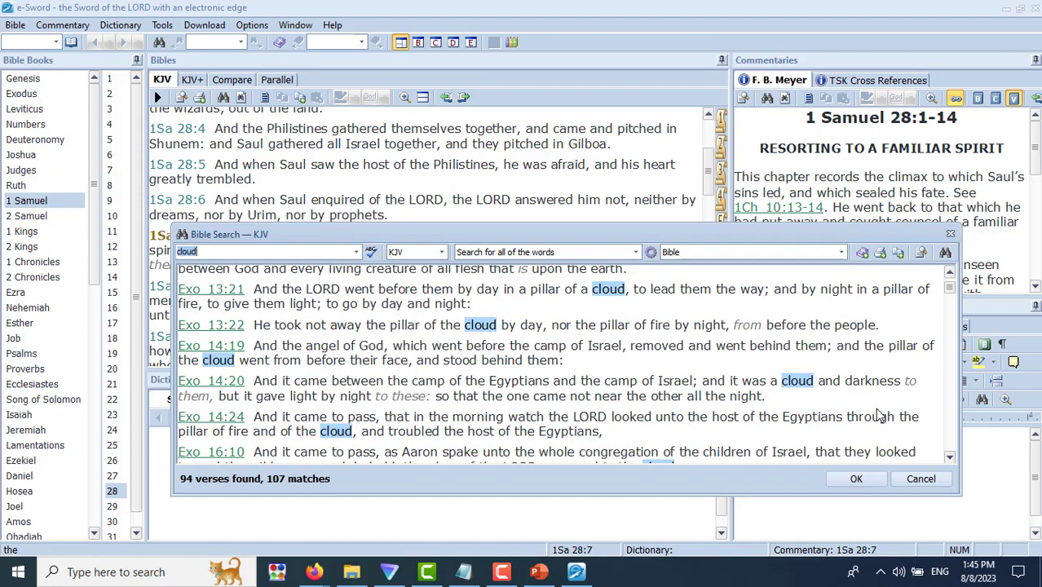
{"action": "scroll", "coordinate": [878, 415], "scroll_direction": "down", "scroll_amount": 2}
{"action": "scroll", "coordinate": [879, 415], "scroll_direction": "down", "scroll_amount": 2}
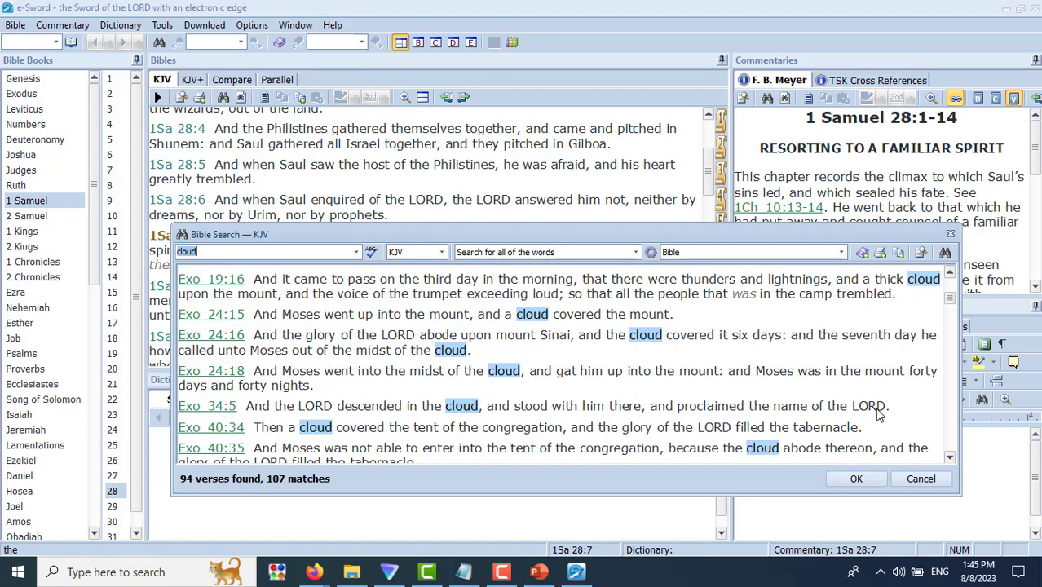
{"action": "scroll", "coordinate": [877, 414], "scroll_direction": "down", "scroll_amount": 1}
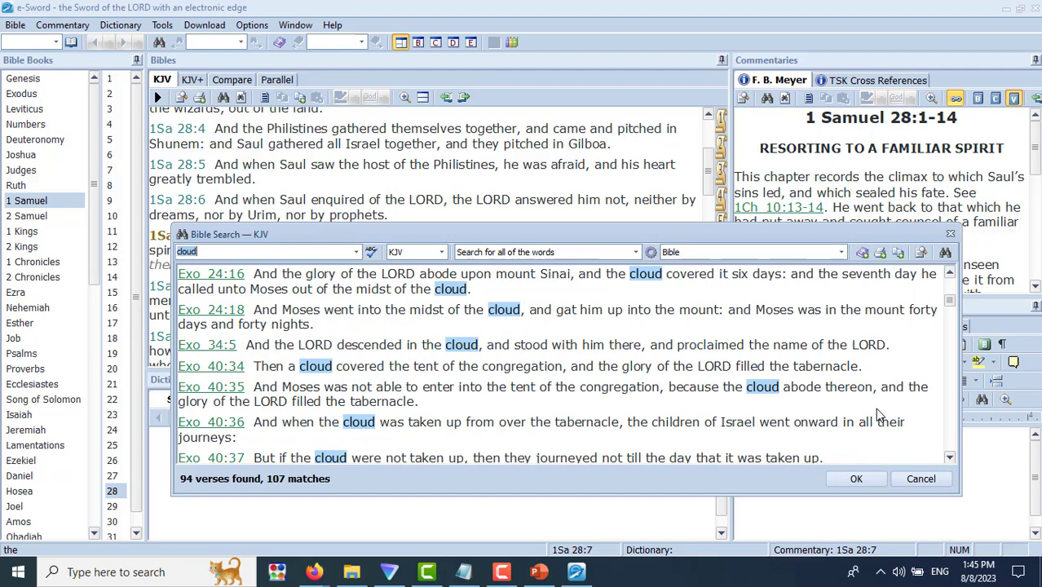
{"action": "scroll", "coordinate": [878, 415], "scroll_direction": "down", "scroll_amount": 2}
{"action": "scroll", "coordinate": [879, 415], "scroll_direction": "down", "scroll_amount": 1}
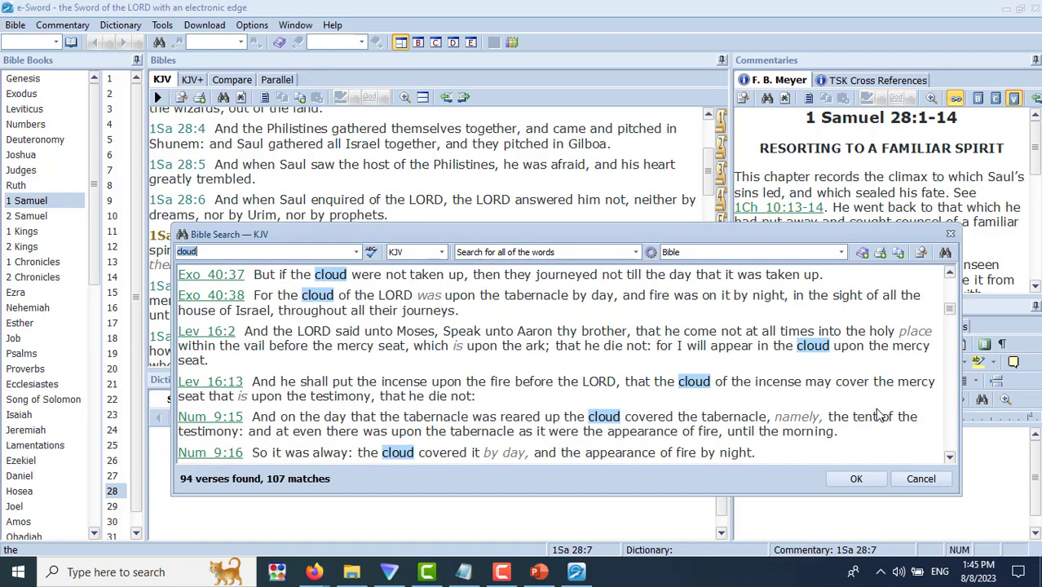
{"action": "scroll", "coordinate": [878, 415], "scroll_direction": "down", "scroll_amount": 2}
{"action": "scroll", "coordinate": [879, 415], "scroll_direction": "down", "scroll_amount": 2}
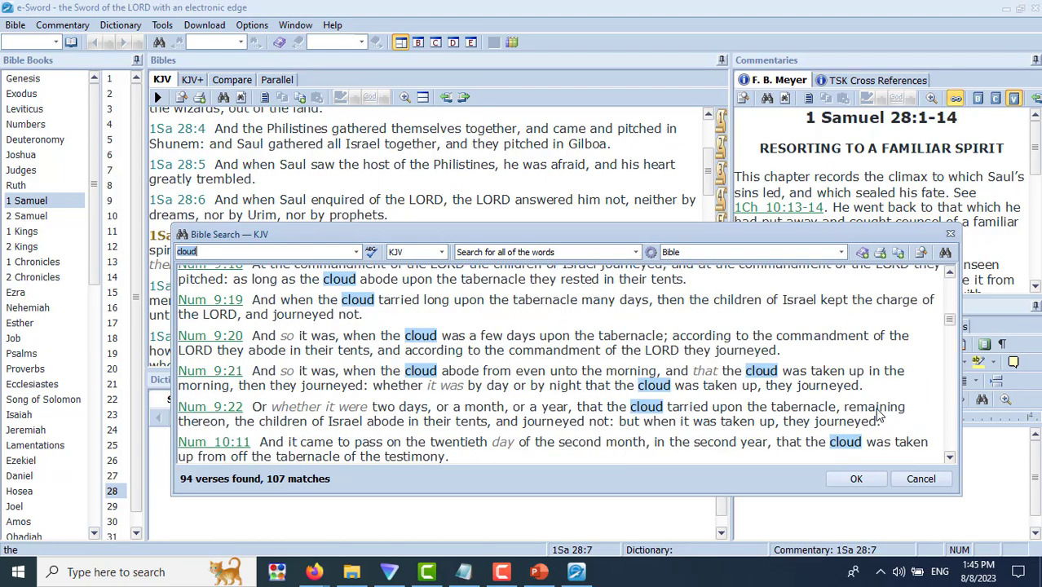
{"action": "scroll", "coordinate": [879, 414], "scroll_direction": "down", "scroll_amount": 2}
{"action": "scroll", "coordinate": [879, 415], "scroll_direction": "down", "scroll_amount": 2}
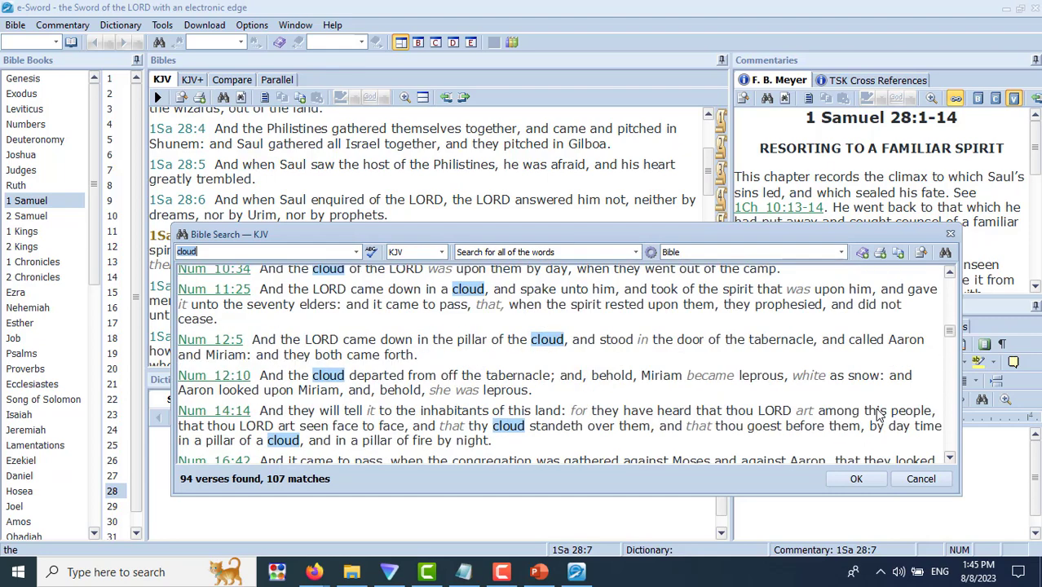
{"action": "scroll", "coordinate": [878, 415], "scroll_direction": "down", "scroll_amount": 1}
{"action": "left_click_drag", "start_coordinate": [838, 227], "coordinate": [803, 8]}
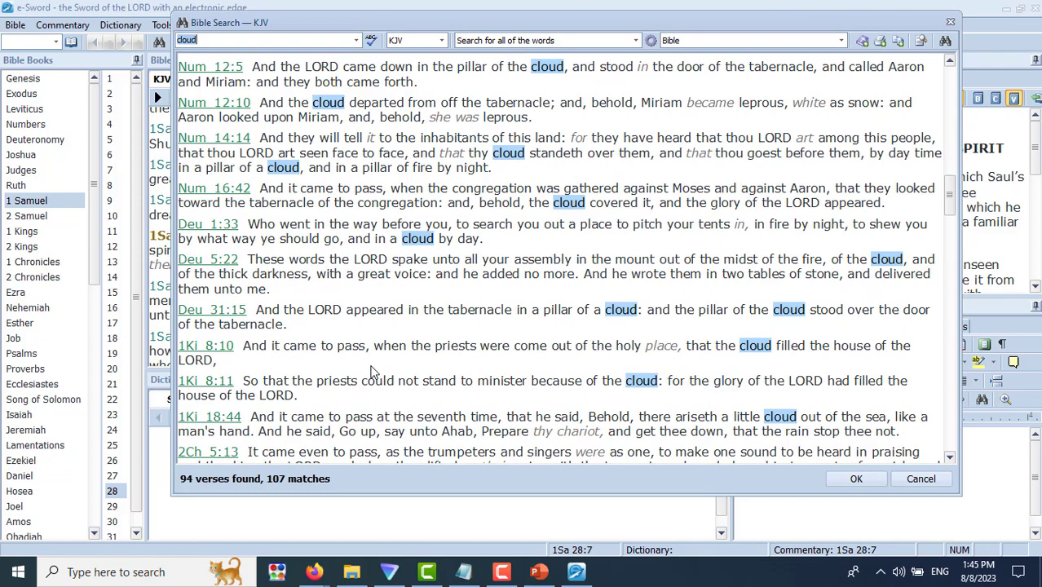
{"action": "scroll", "coordinate": [375, 371], "scroll_direction": "down", "scroll_amount": 3}
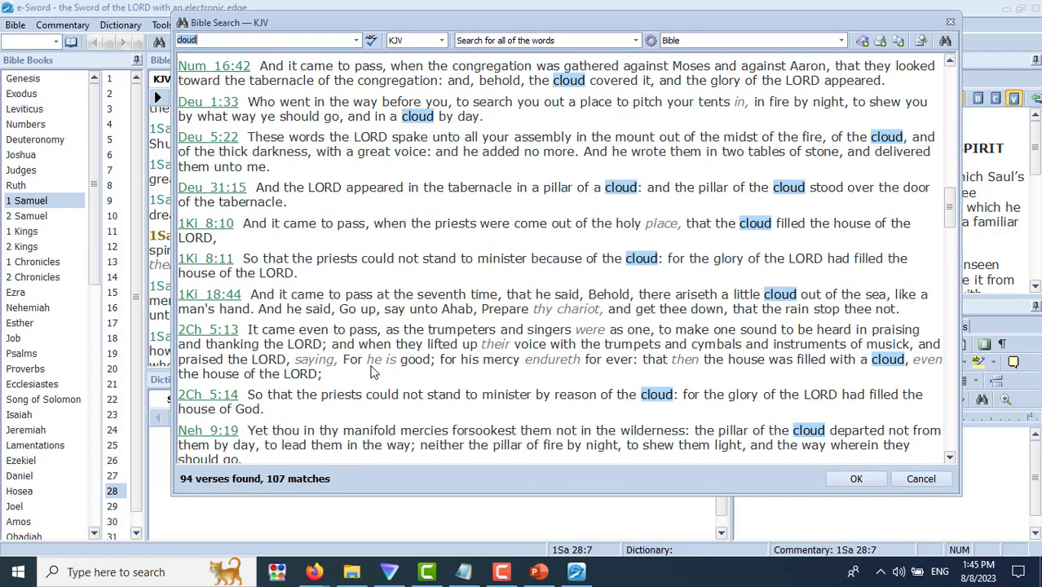
{"action": "scroll", "coordinate": [371, 371], "scroll_direction": "down", "scroll_amount": 3}
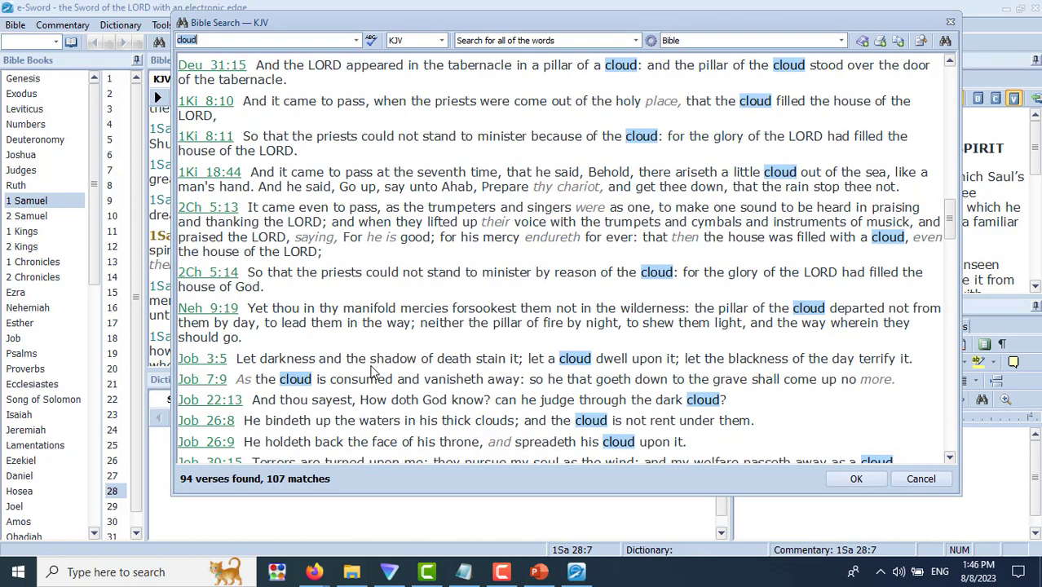
{"action": "scroll", "coordinate": [371, 371], "scroll_direction": "down", "scroll_amount": 1}
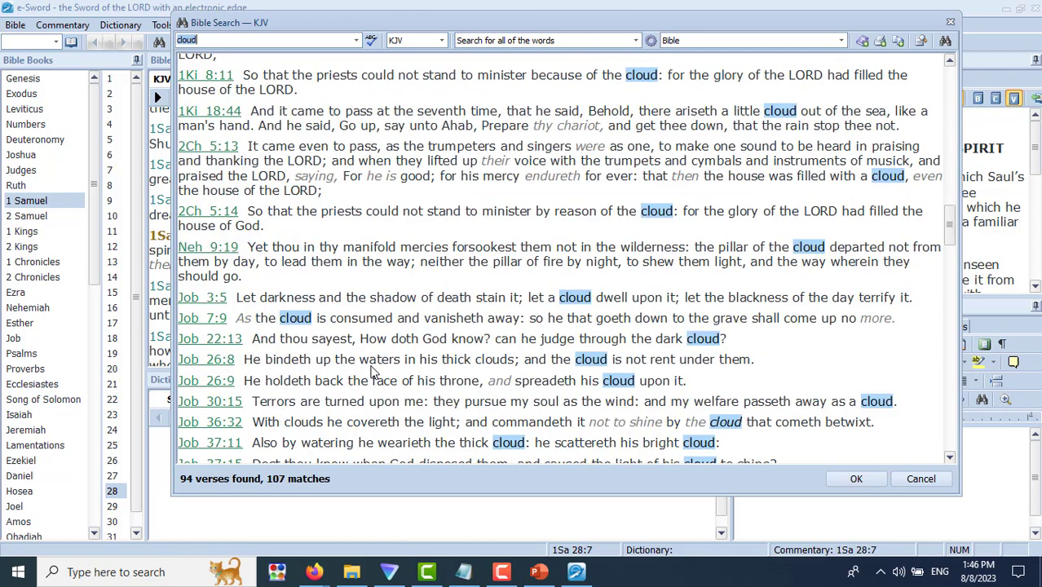
{"action": "scroll", "coordinate": [371, 371], "scroll_direction": "down", "scroll_amount": 1}
{"action": "scroll", "coordinate": [371, 371], "scroll_direction": "down", "scroll_amount": 1}
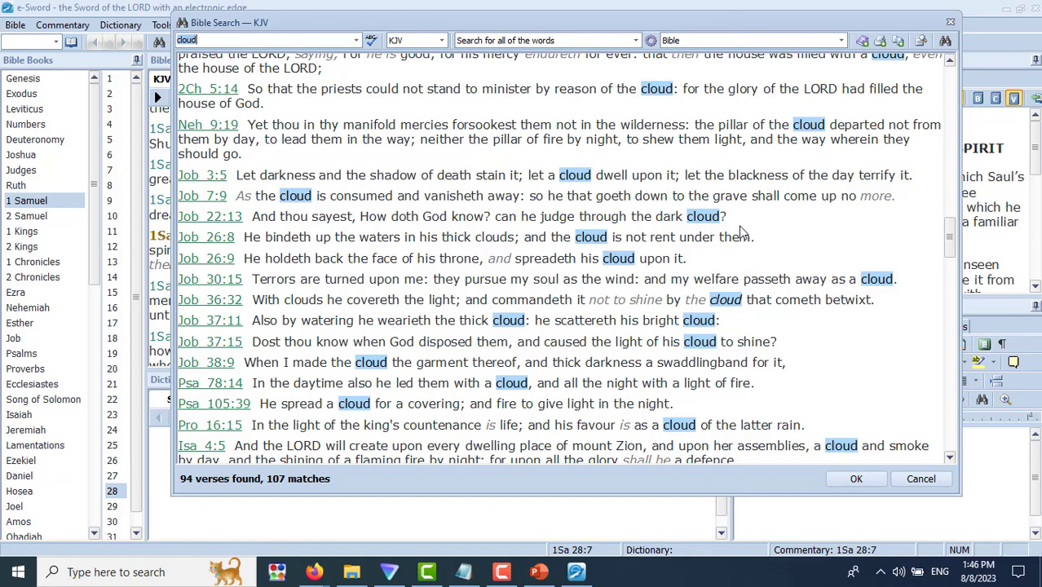
{"action": "scroll", "coordinate": [741, 233], "scroll_direction": "down", "scroll_amount": 2}
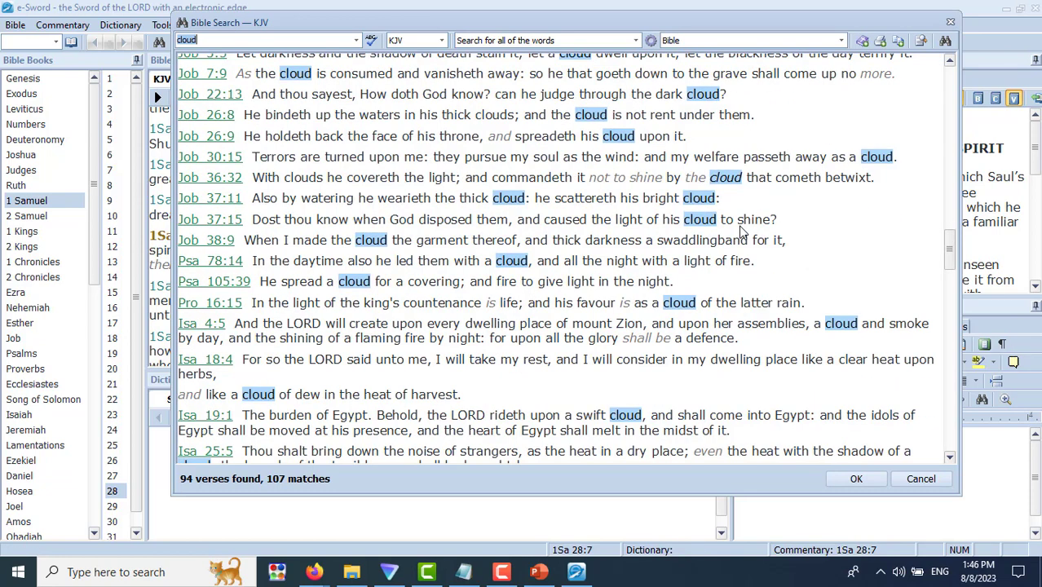
{"action": "scroll", "coordinate": [741, 234], "scroll_direction": "down", "scroll_amount": 1}
{"action": "scroll", "coordinate": [741, 233], "scroll_direction": "down", "scroll_amount": 1}
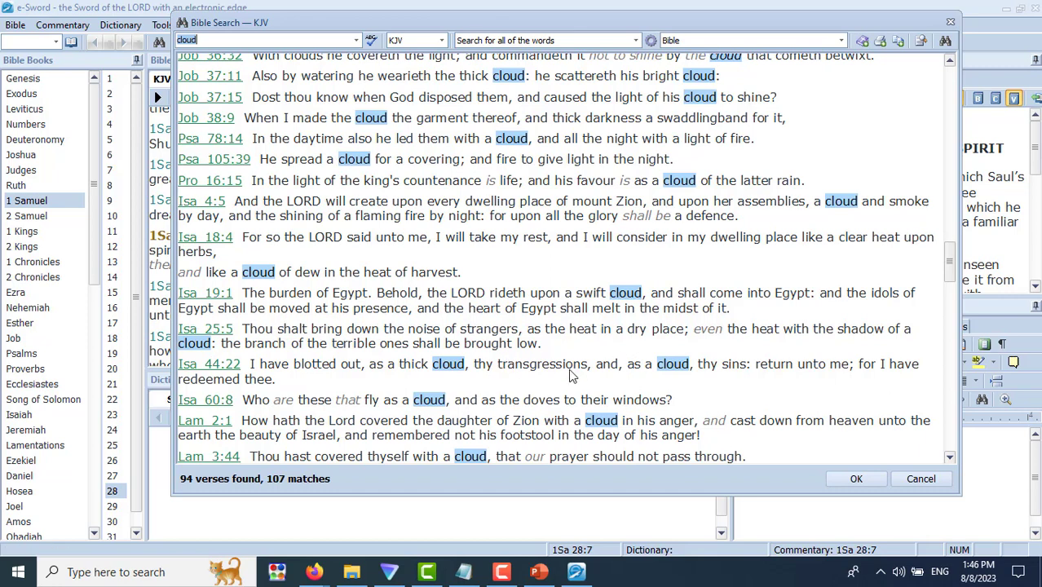
Step: Show 'cloud' in the Dictionary and read the cloud verses from Isaiah down to Acts
{"action": "double_click", "coordinate": [500, 367]}
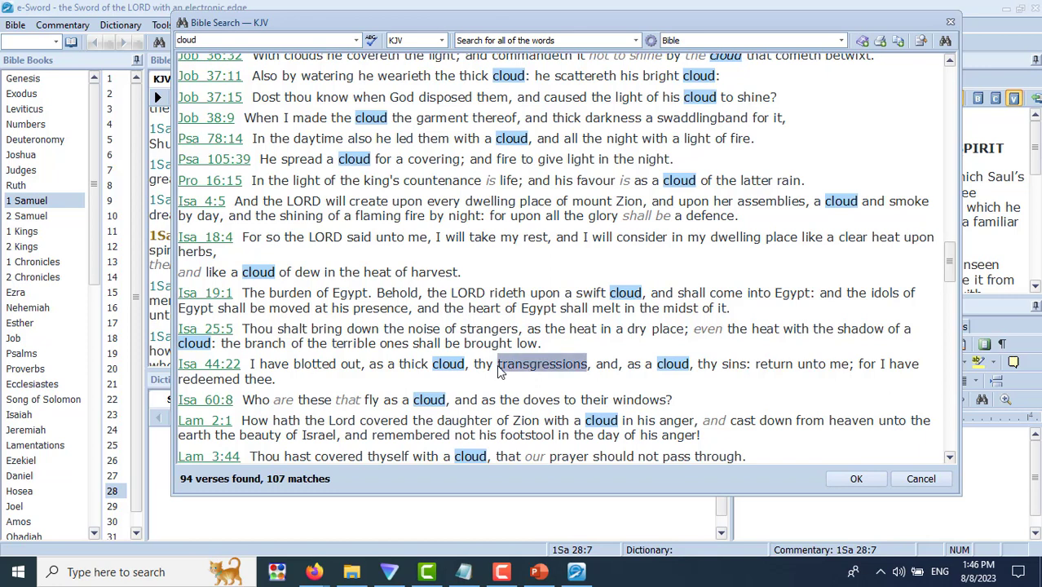
{"action": "left_click", "coordinate": [683, 368]}
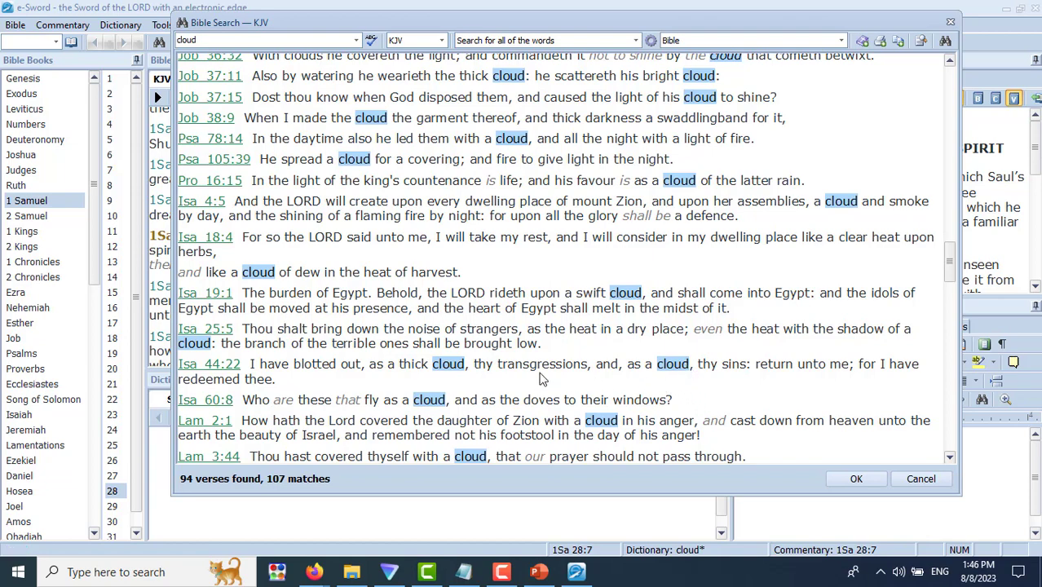
{"action": "scroll", "coordinate": [540, 378], "scroll_direction": "down", "scroll_amount": 1}
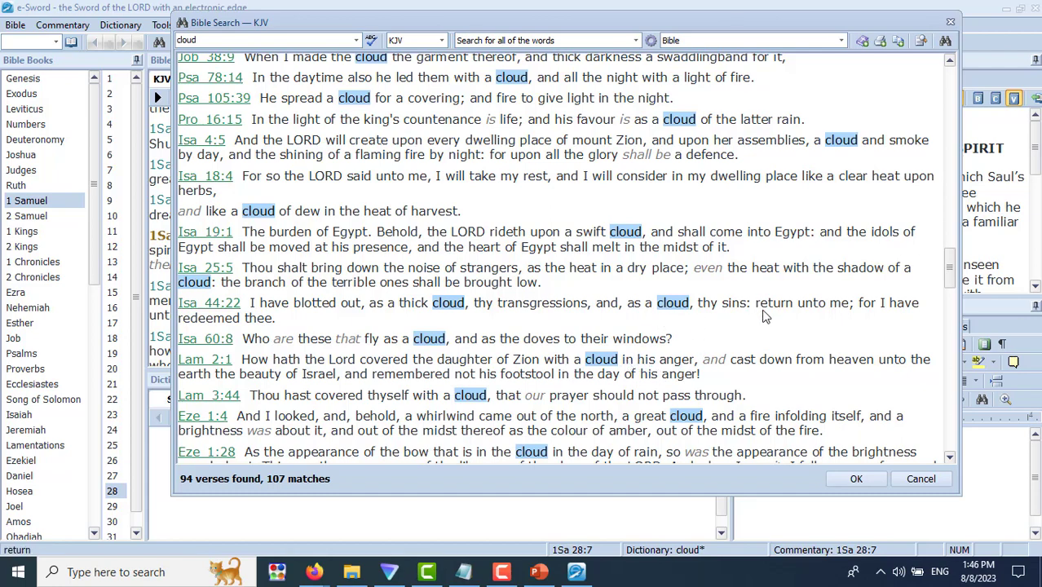
{"action": "scroll", "coordinate": [765, 316], "scroll_direction": "down", "scroll_amount": 1}
{"action": "scroll", "coordinate": [765, 316], "scroll_direction": "down", "scroll_amount": 1}
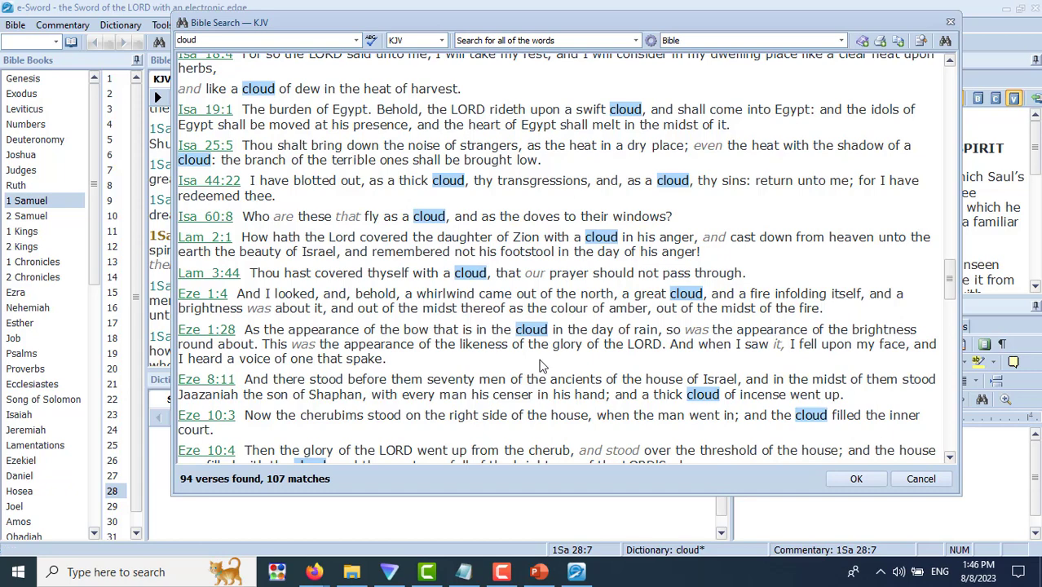
{"action": "scroll", "coordinate": [542, 364], "scroll_direction": "down", "scroll_amount": 1}
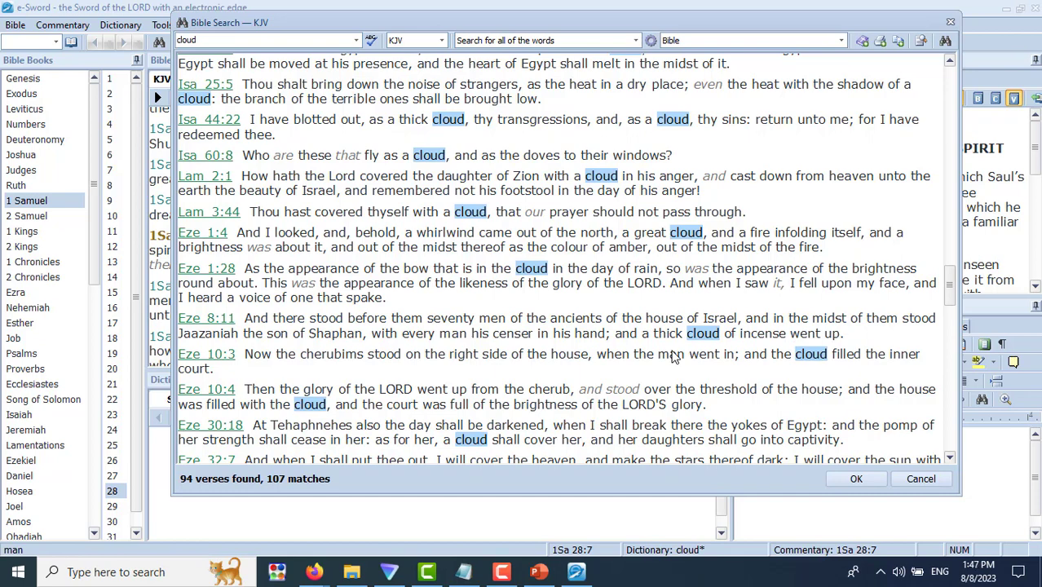
{"action": "scroll", "coordinate": [673, 358], "scroll_direction": "down", "scroll_amount": 1}
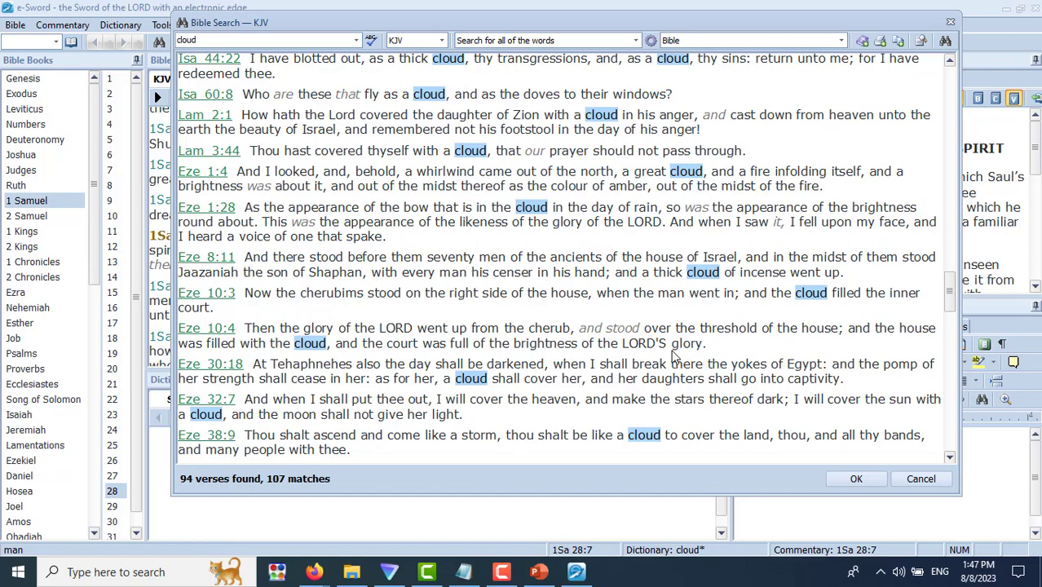
{"action": "scroll", "coordinate": [673, 356], "scroll_direction": "down", "scroll_amount": 1}
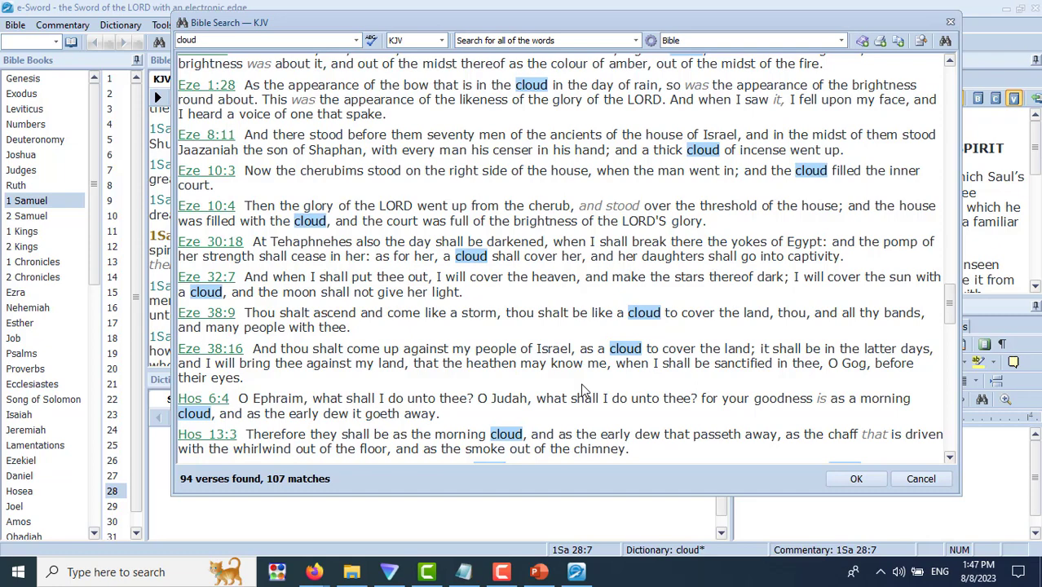
{"action": "scroll", "coordinate": [582, 390], "scroll_direction": "down", "scroll_amount": 2}
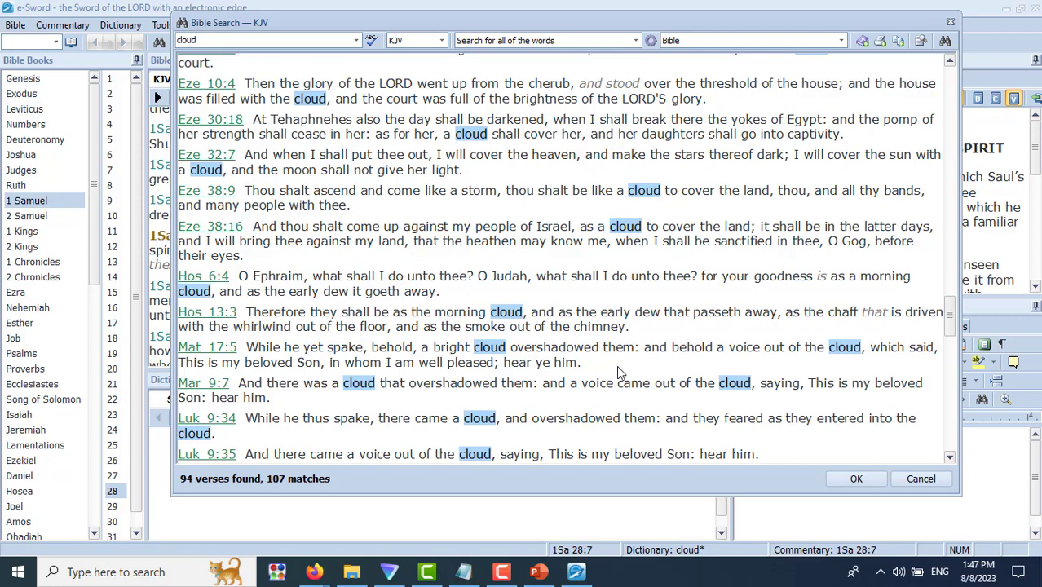
{"action": "scroll", "coordinate": [616, 365], "scroll_direction": "down", "scroll_amount": 1}
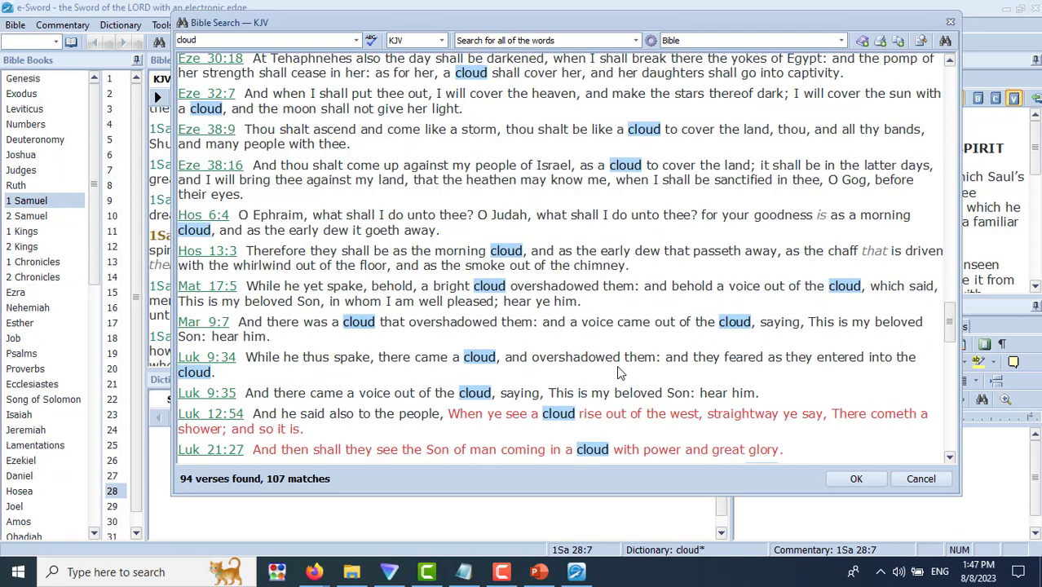
{"action": "scroll", "coordinate": [616, 371], "scroll_direction": "down", "scroll_amount": 1}
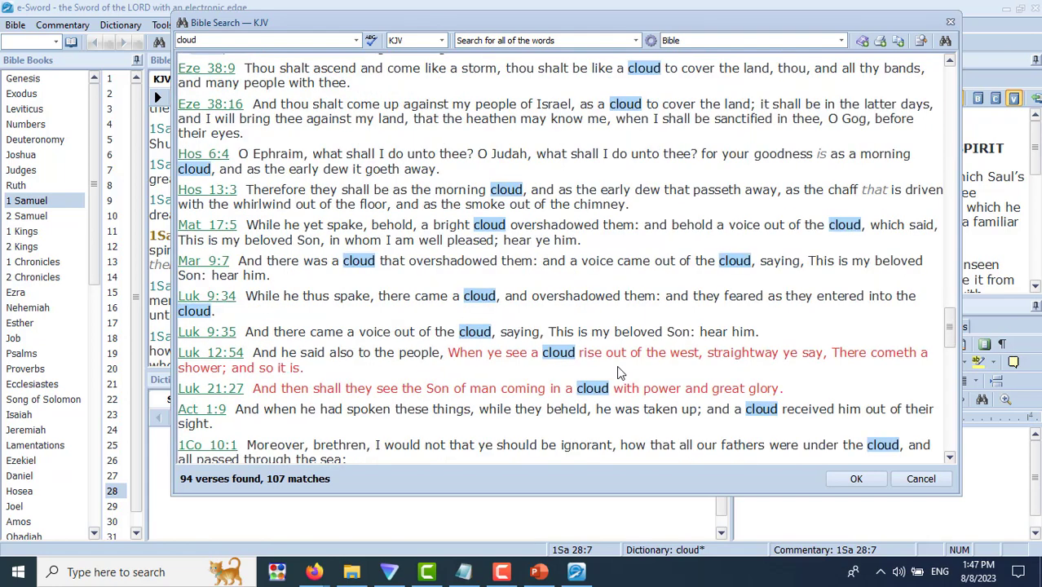
Step: Scroll the 'cloud' search results back up from Acts to Job
{"action": "scroll", "coordinate": [616, 372], "scroll_direction": "up", "scroll_amount": 2}
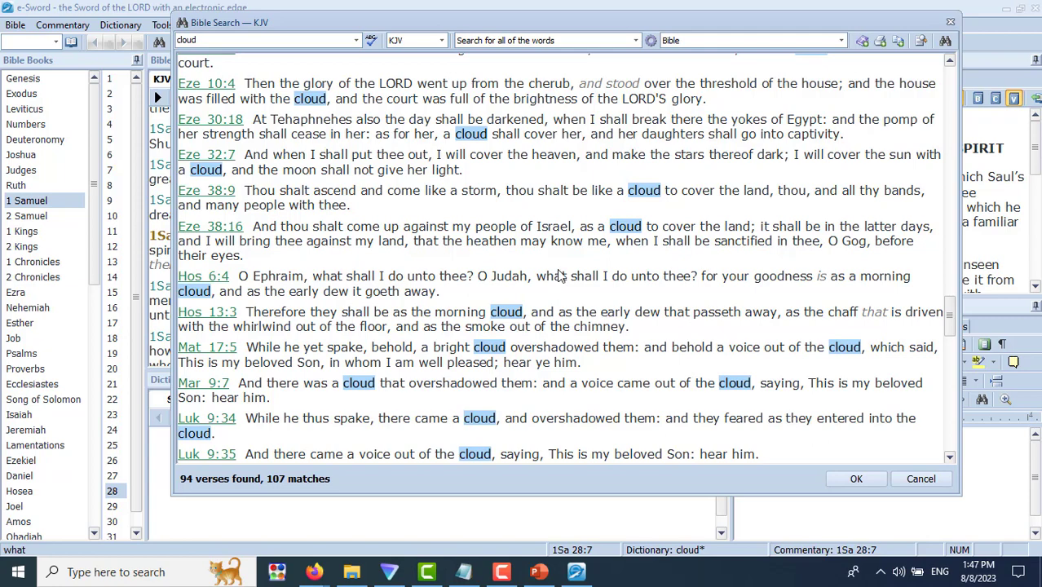
{"action": "scroll", "coordinate": [560, 276], "scroll_direction": "up", "scroll_amount": 2}
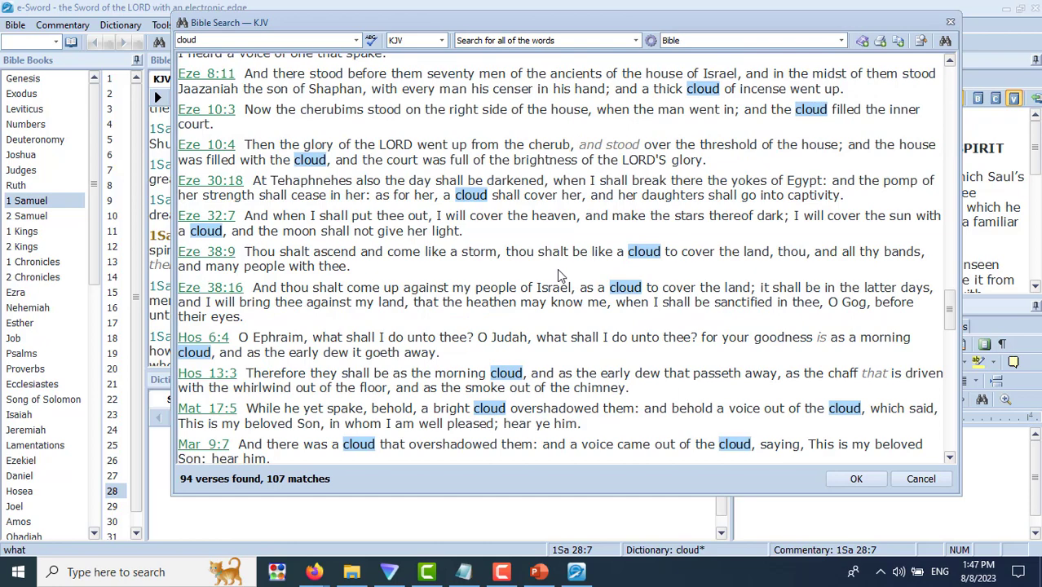
{"action": "scroll", "coordinate": [558, 273], "scroll_direction": "up", "scroll_amount": 2}
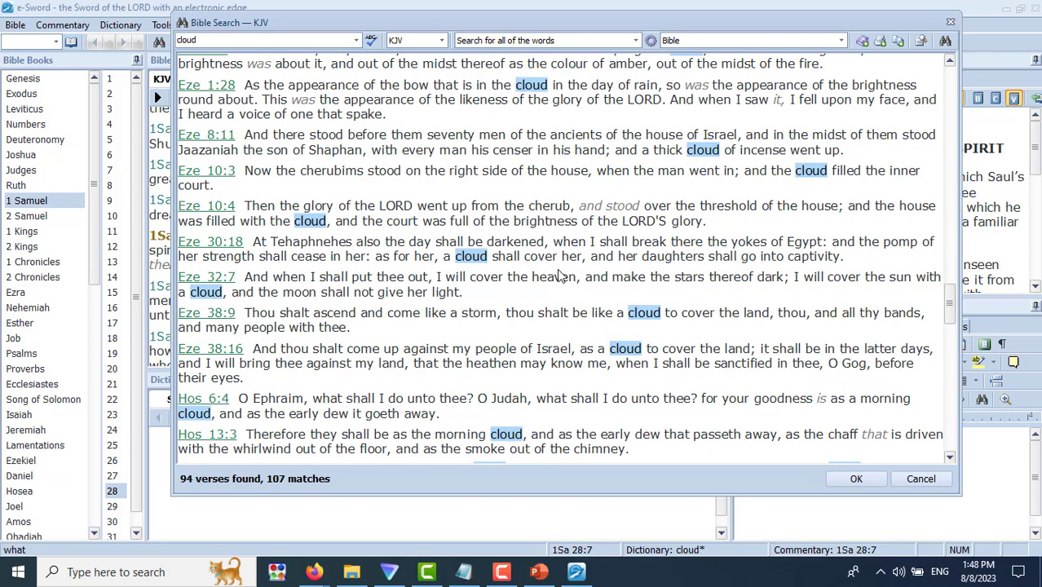
{"action": "scroll", "coordinate": [560, 275], "scroll_direction": "up", "scroll_amount": 2}
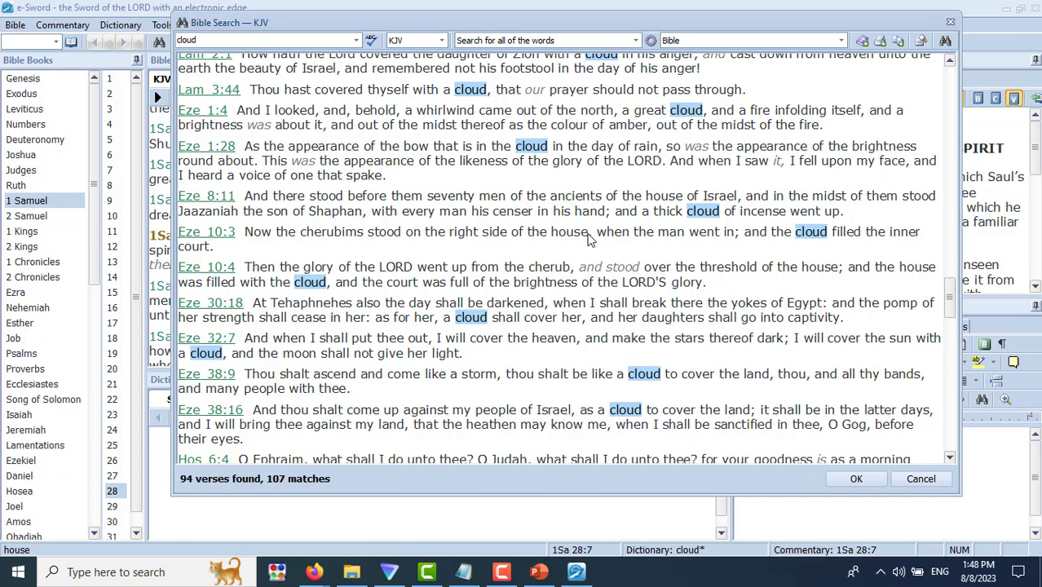
{"action": "scroll", "coordinate": [589, 237], "scroll_direction": "up", "scroll_amount": 2}
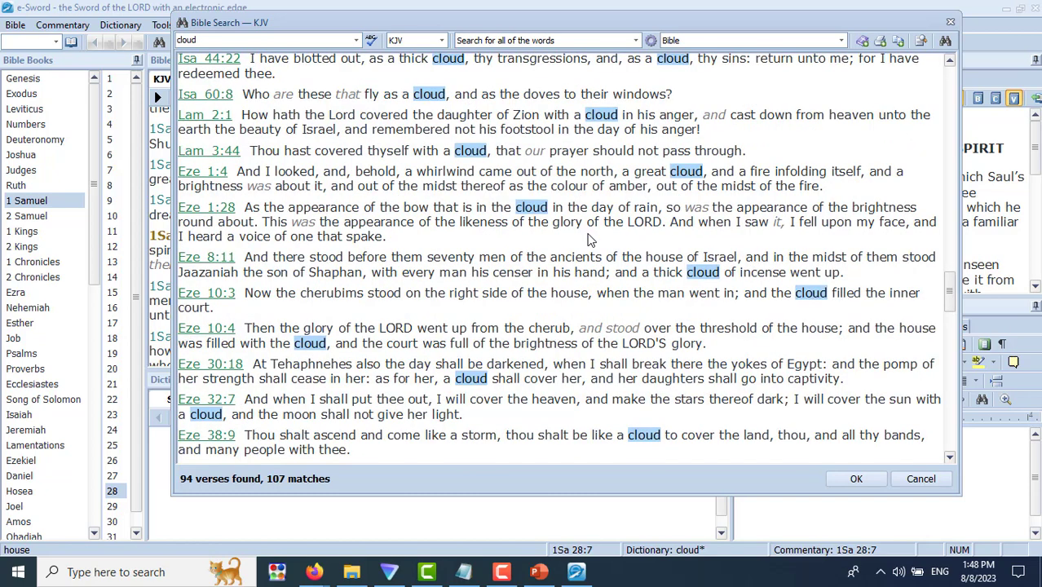
{"action": "scroll", "coordinate": [589, 239], "scroll_direction": "up", "scroll_amount": 2}
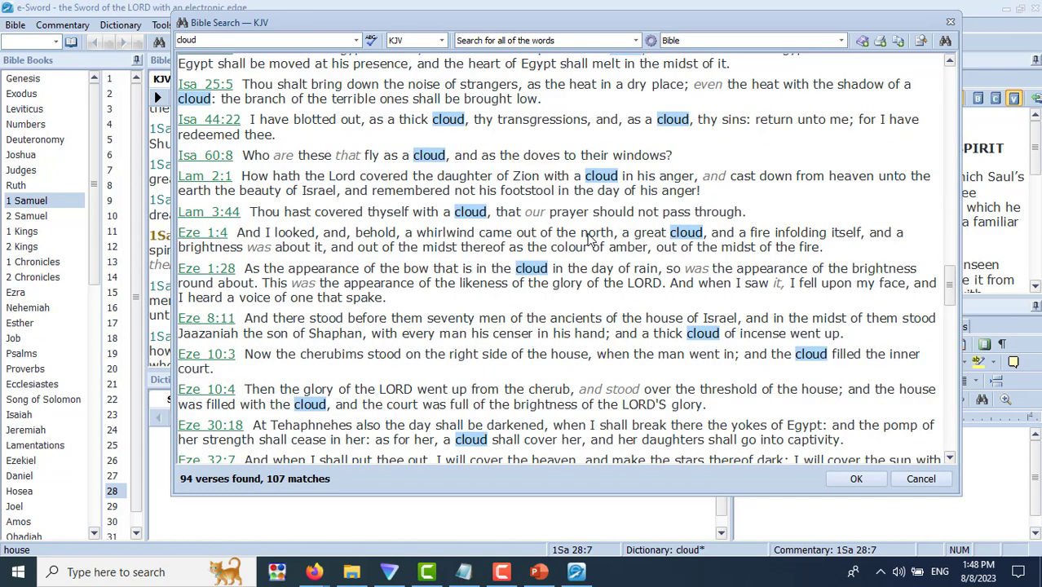
{"action": "scroll", "coordinate": [589, 236], "scroll_direction": "up", "scroll_amount": 2}
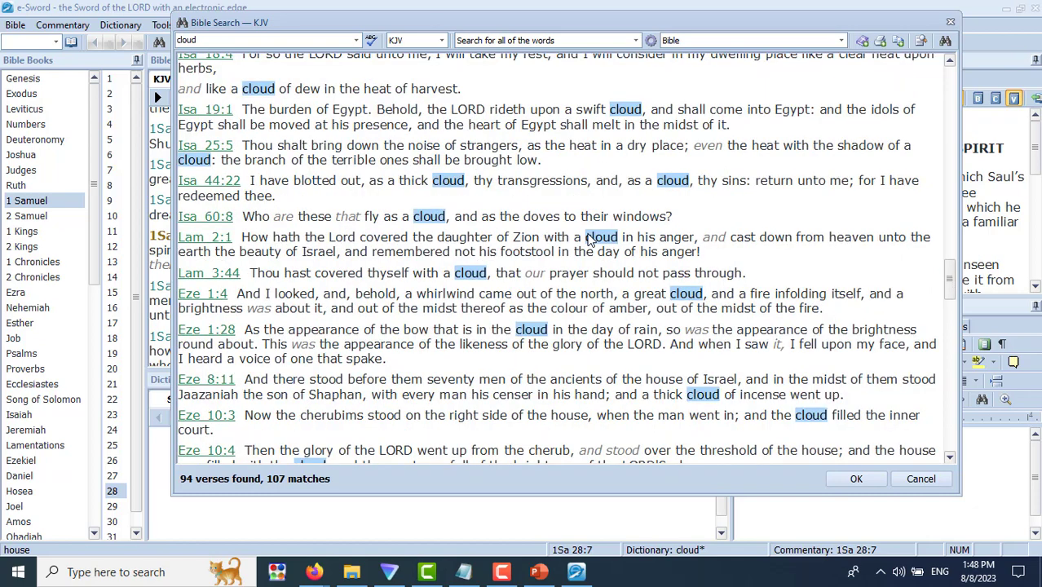
{"action": "scroll", "coordinate": [589, 237], "scroll_direction": "up", "scroll_amount": 2}
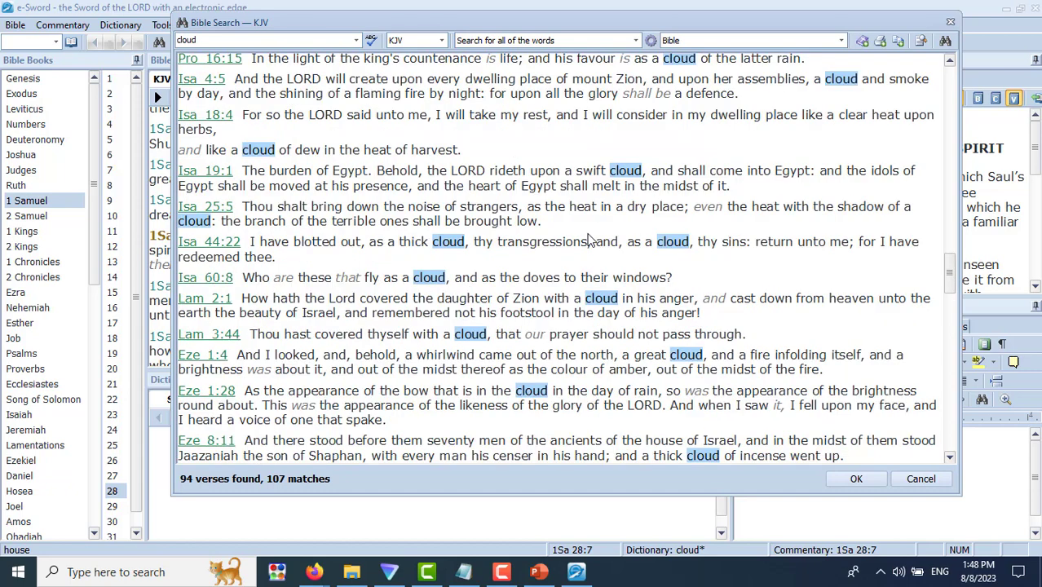
{"action": "scroll", "coordinate": [590, 239], "scroll_direction": "up", "scroll_amount": 2}
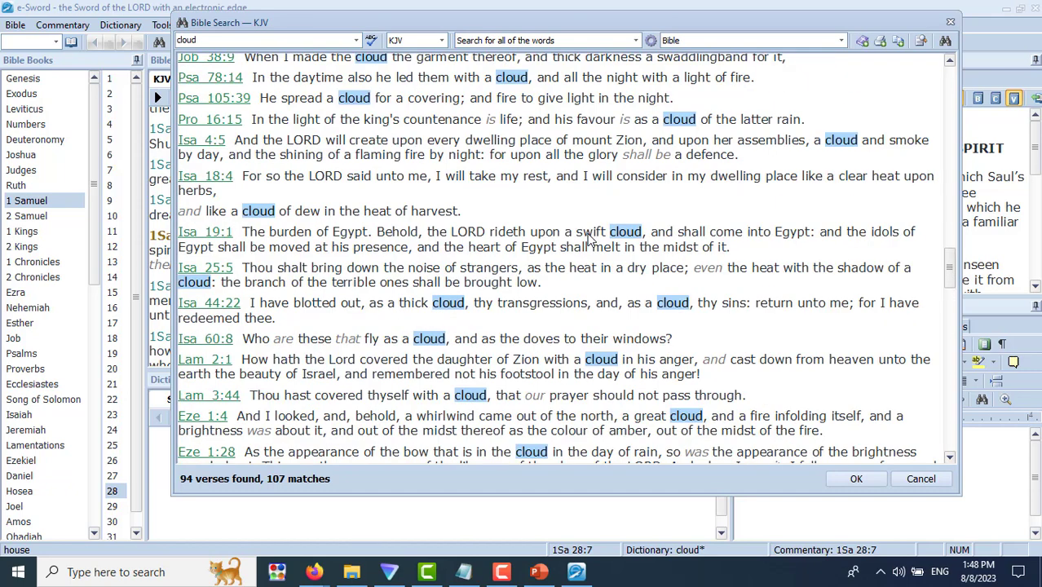
{"action": "scroll", "coordinate": [589, 237], "scroll_direction": "up", "scroll_amount": 2}
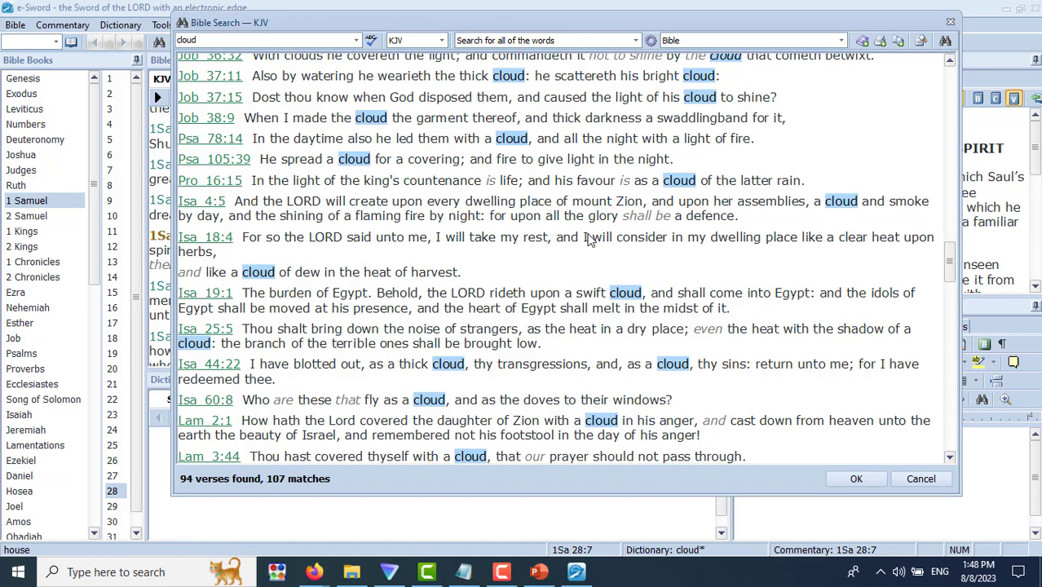
{"action": "scroll", "coordinate": [589, 237], "scroll_direction": "up", "scroll_amount": 1}
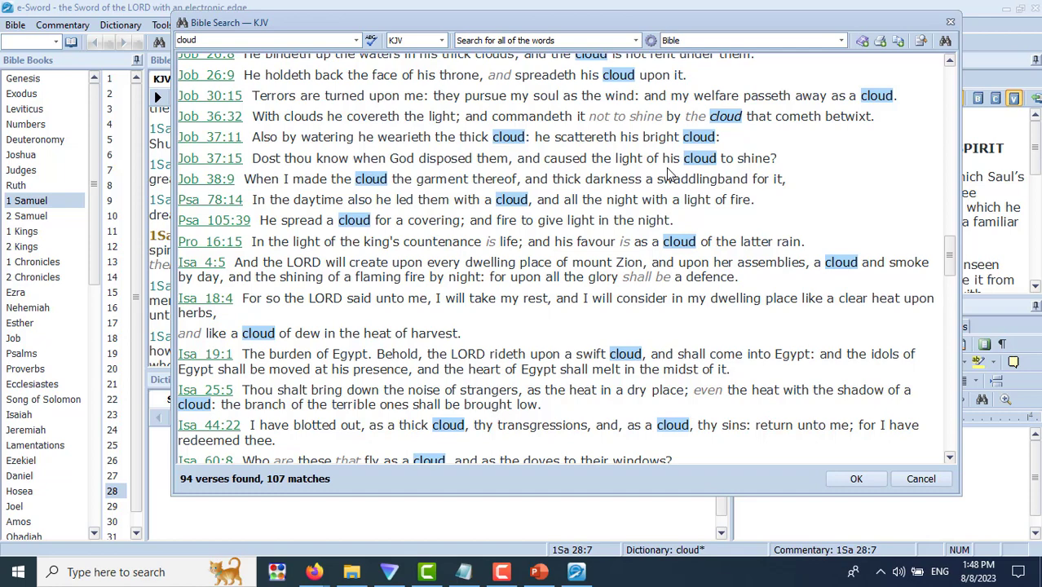
{"action": "scroll", "coordinate": [667, 169], "scroll_direction": "up", "scroll_amount": 1}
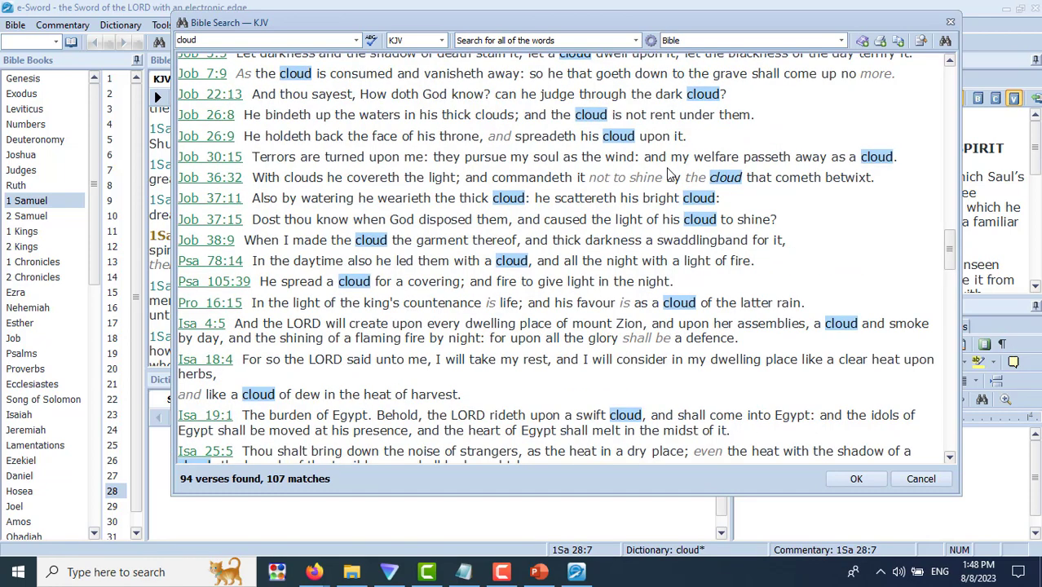
{"action": "scroll", "coordinate": [667, 175], "scroll_direction": "up", "scroll_amount": 1}
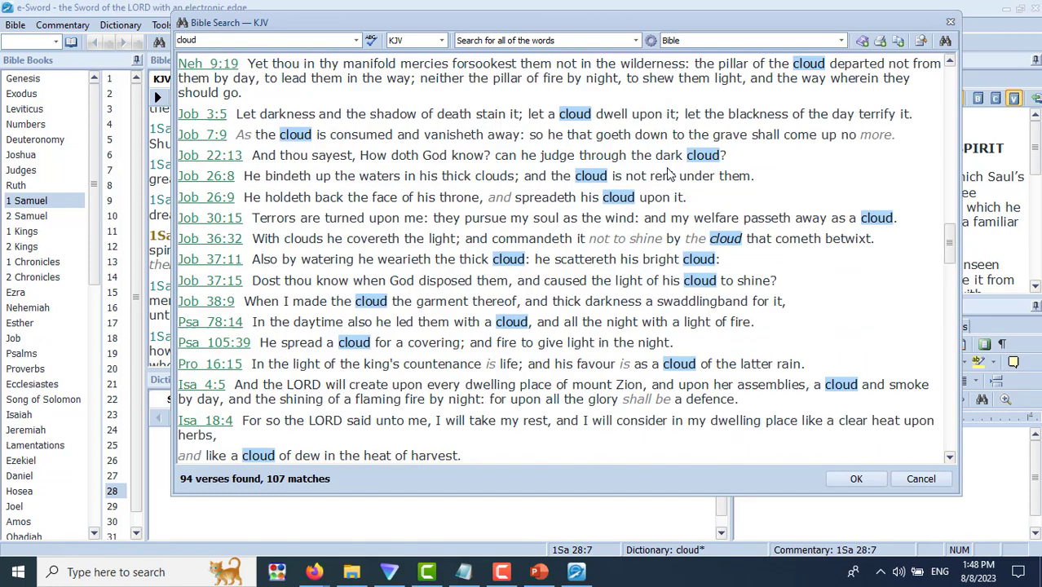
{"action": "scroll", "coordinate": [667, 174], "scroll_direction": "up", "scroll_amount": 1}
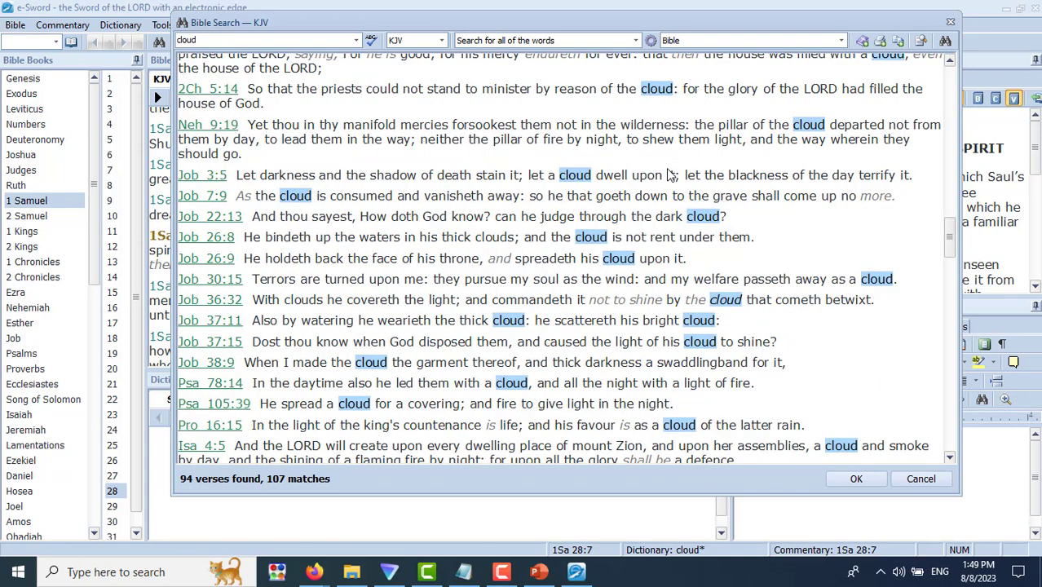
{"action": "scroll", "coordinate": [666, 175], "scroll_direction": "up", "scroll_amount": 2}
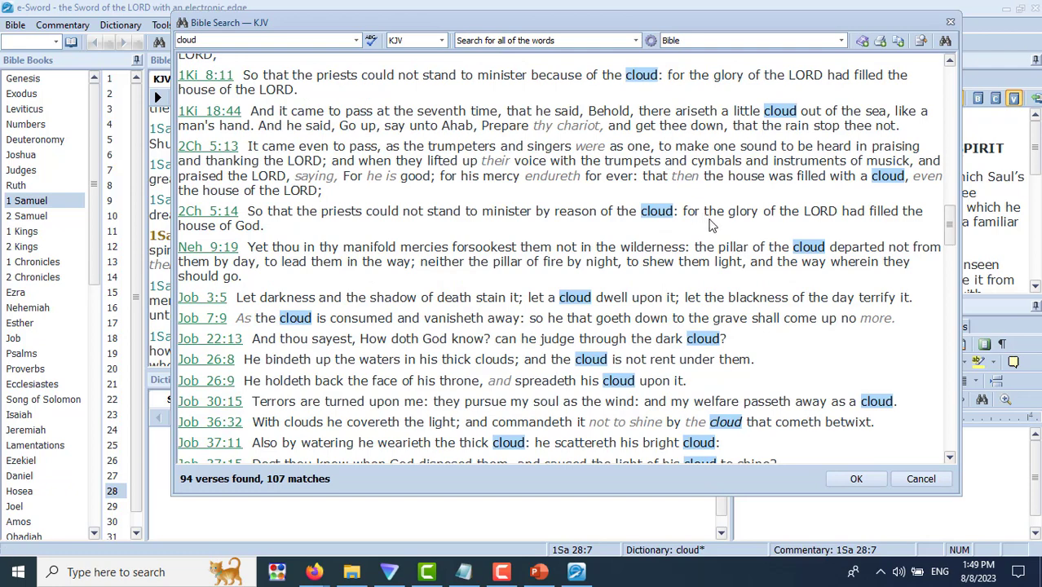
{"action": "scroll", "coordinate": [709, 225], "scroll_direction": "up", "scroll_amount": 1}
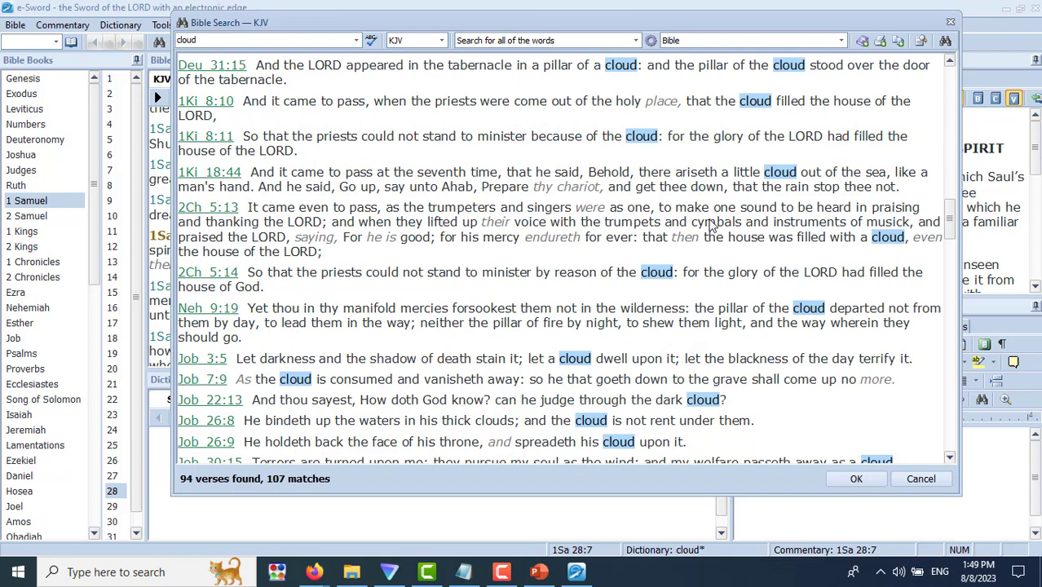
{"action": "scroll", "coordinate": [709, 225], "scroll_direction": "up", "scroll_amount": 1}
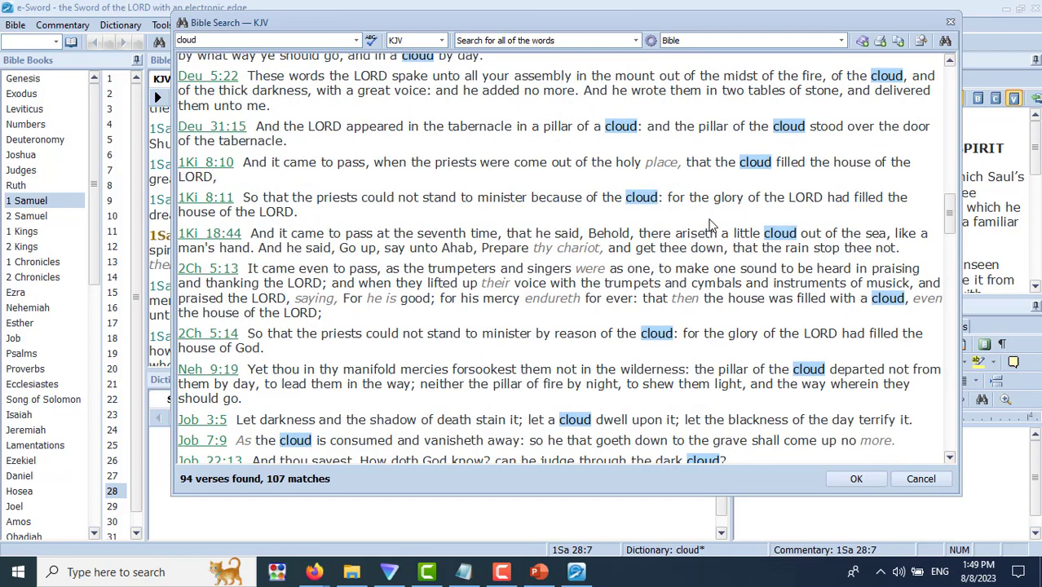
{"action": "scroll", "coordinate": [709, 225], "scroll_direction": "up", "scroll_amount": 1}
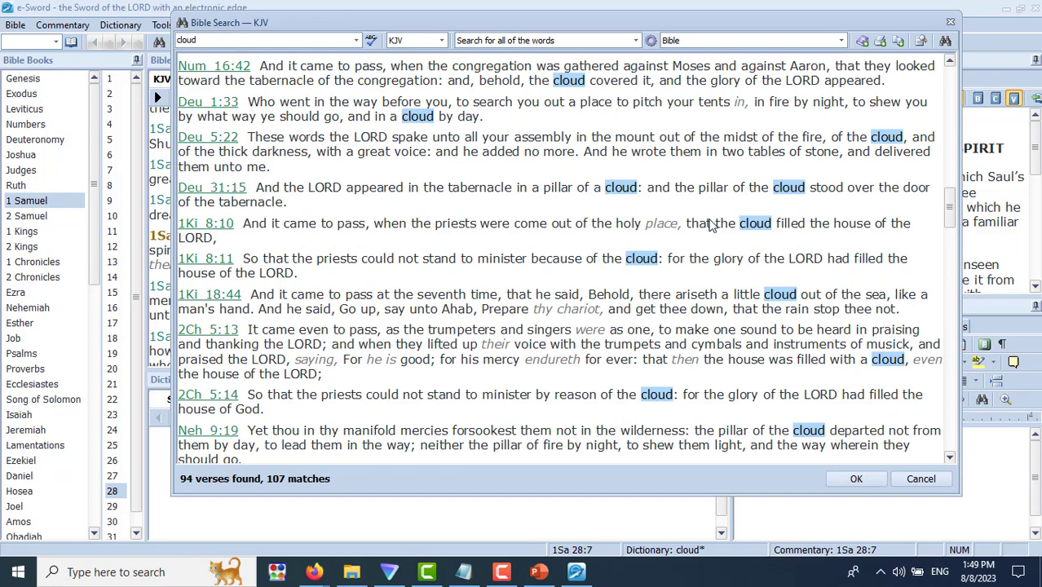
{"action": "scroll", "coordinate": [709, 225], "scroll_direction": "up", "scroll_amount": 1}
{"action": "scroll", "coordinate": [709, 225], "scroll_direction": "up", "scroll_amount": 1}
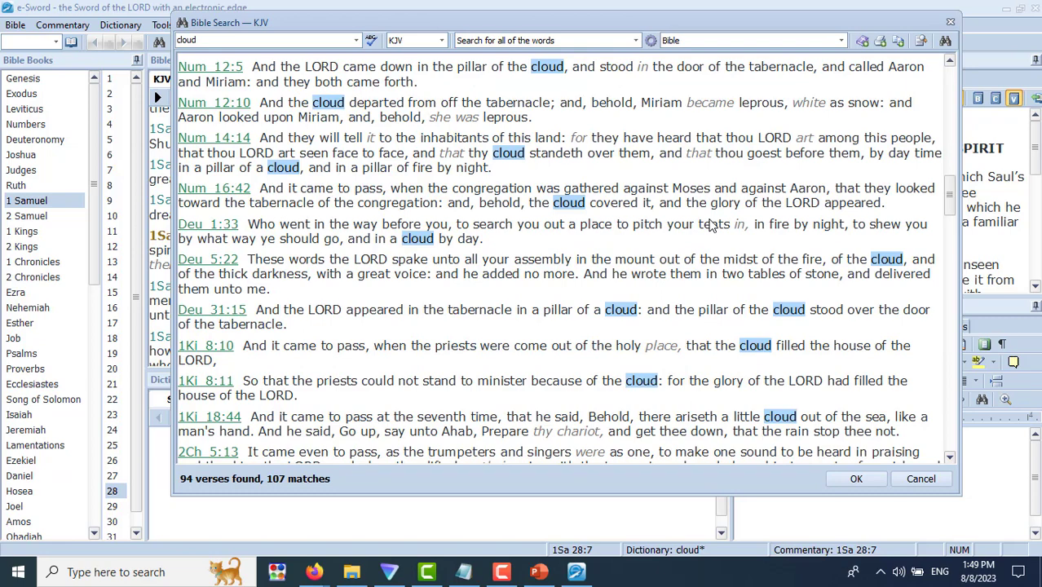
{"action": "scroll", "coordinate": [709, 225], "scroll_direction": "up", "scroll_amount": 1}
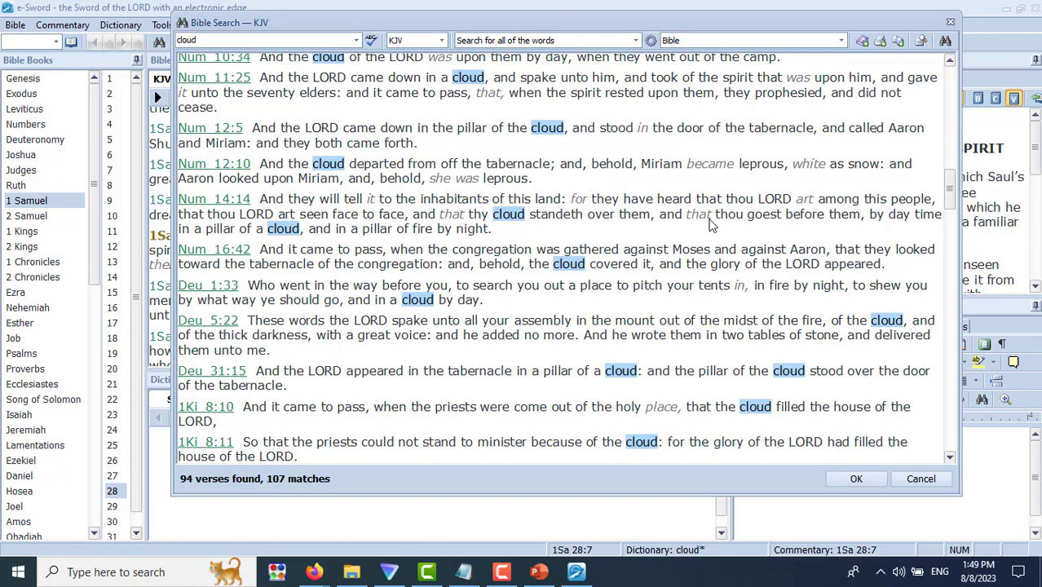
Step: Close the Bible Search and Google 'cloud is angle in the bible' in Firefox
{"action": "left_click", "coordinate": [950, 23]}
{"action": "mouse_move", "coordinate": [313, 572]}
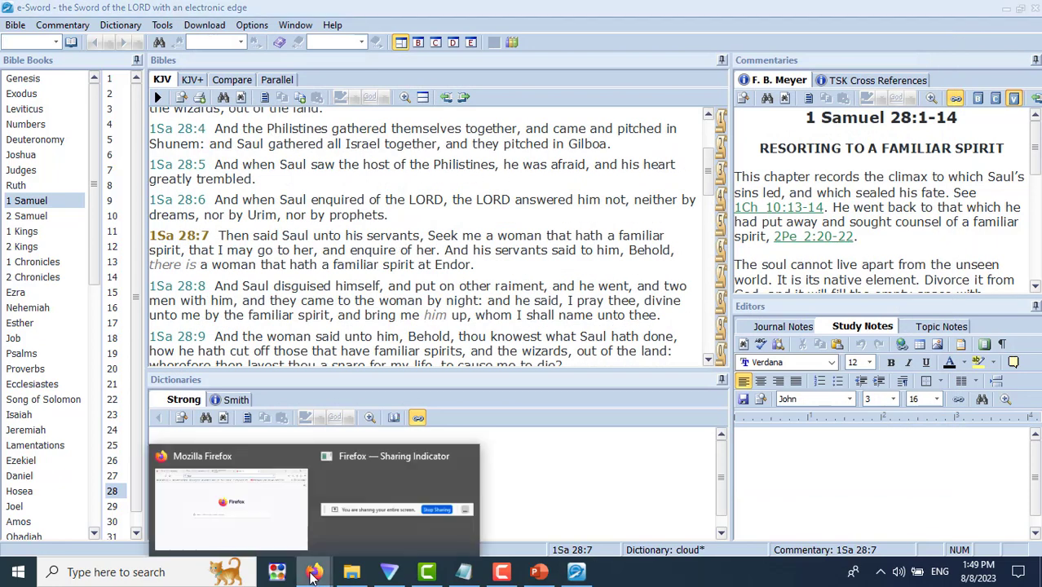
{"action": "left_click", "coordinate": [250, 510]}
{"action": "left_click", "coordinate": [390, 302]}
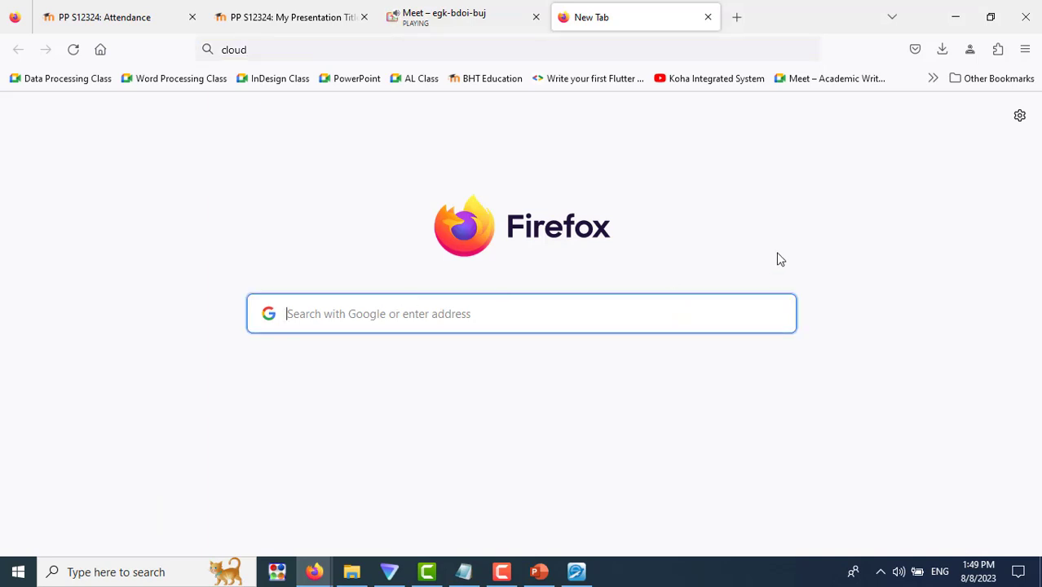
{"action": "type", "text": "cloud "}
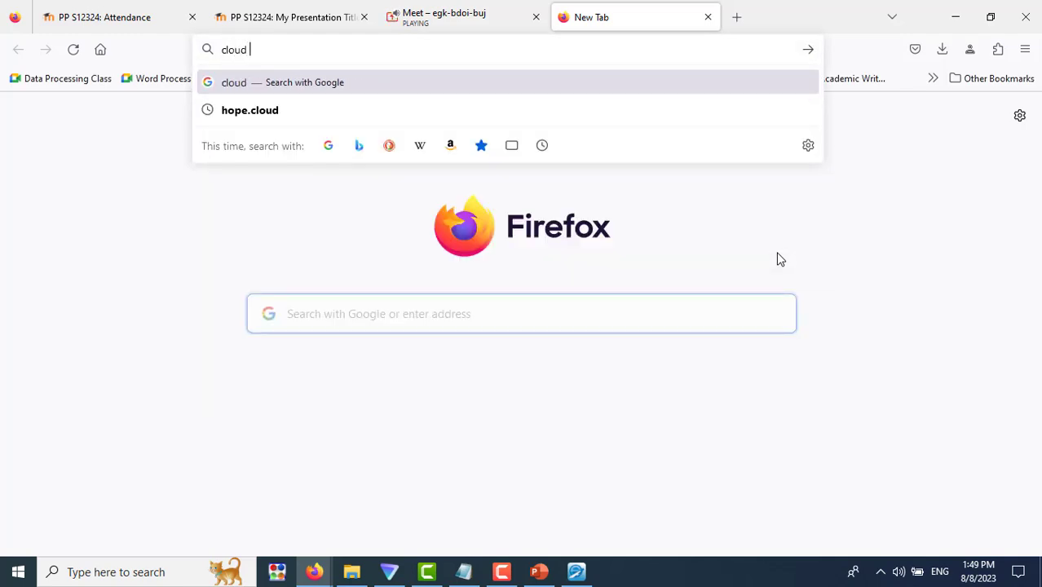
{"action": "type", "text": "is ang"}
{"action": "key", "text": "BackSpace"}
{"action": "type", "text": "ang"}
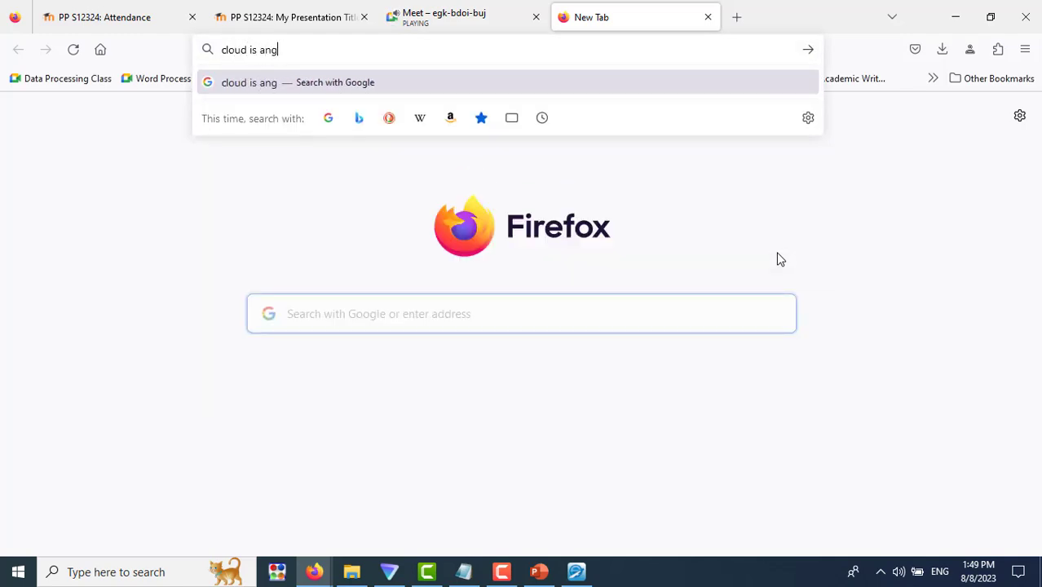
{"action": "type", "text": "le in t"}
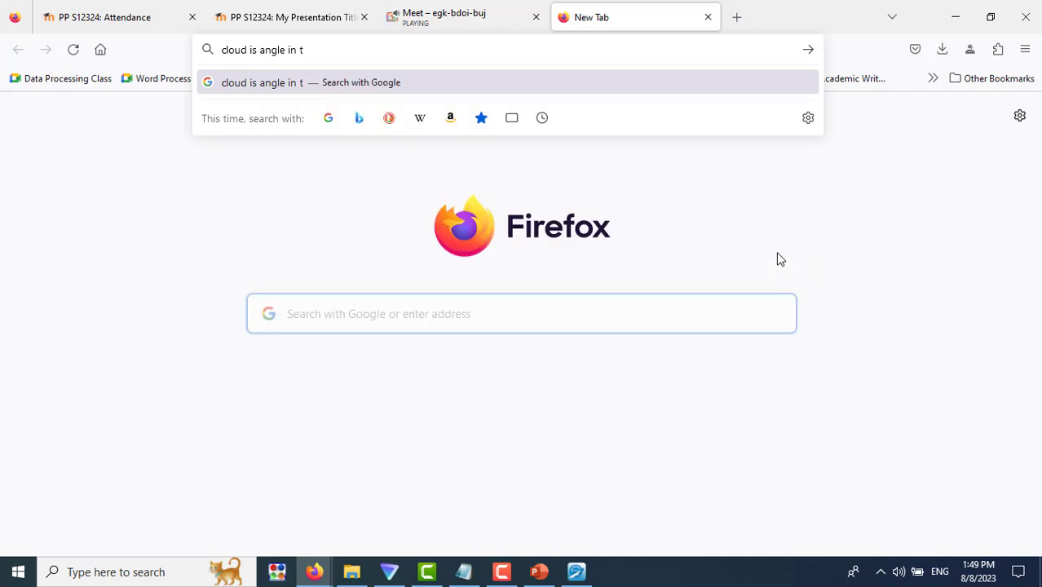
{"action": "type", "text": "he bible"}
{"action": "key", "text": "Return"}
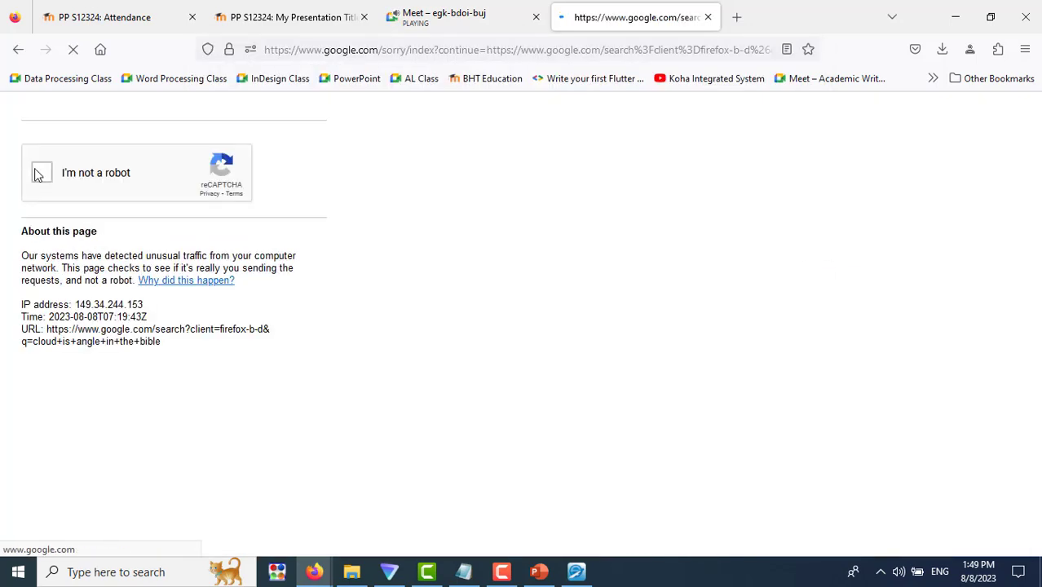
Step: Pass Google's 'I'm not a robot' check to reach the search results
{"action": "left_click", "coordinate": [41, 173]}
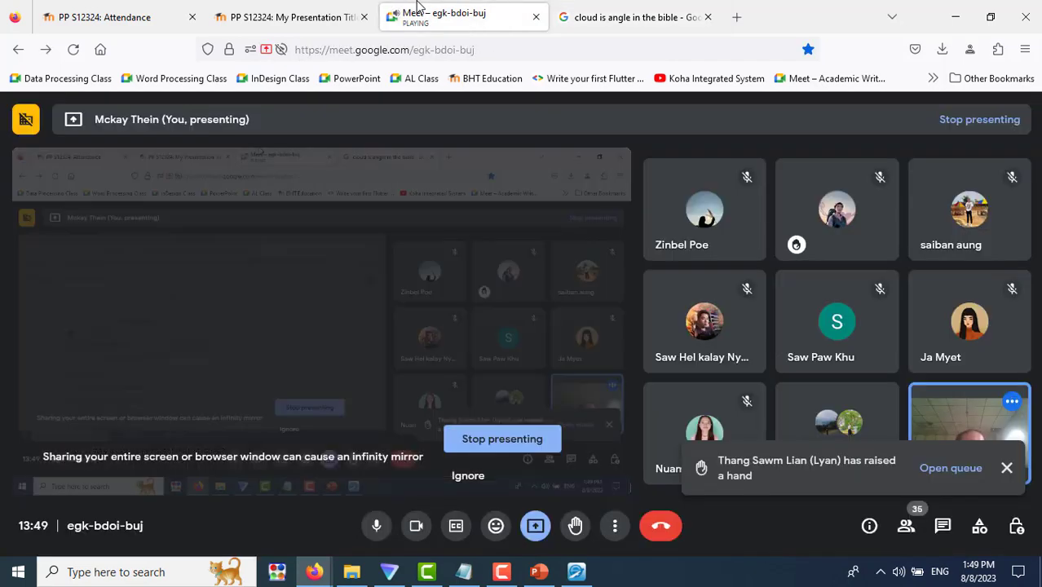
{"action": "left_click", "coordinate": [417, 8]}
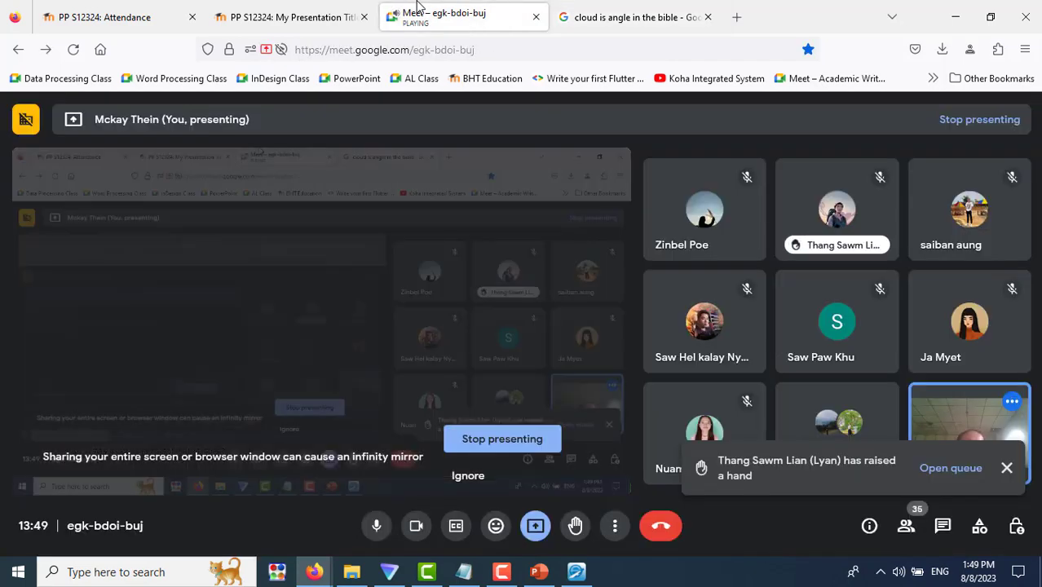
{"action": "left_click", "coordinate": [625, 18]}
Step: Open the jesus-resurrection.info 'Heavenly Angels' result in a new tab
{"action": "scroll", "coordinate": [506, 351], "scroll_direction": "down", "scroll_amount": 2}
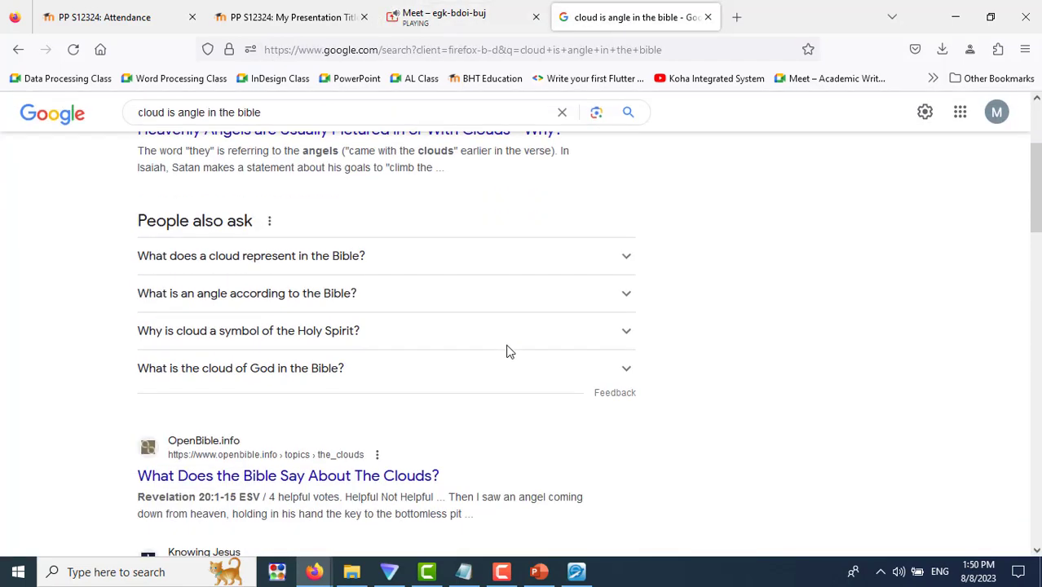
{"action": "scroll", "coordinate": [506, 351], "scroll_direction": "down", "scroll_amount": 2}
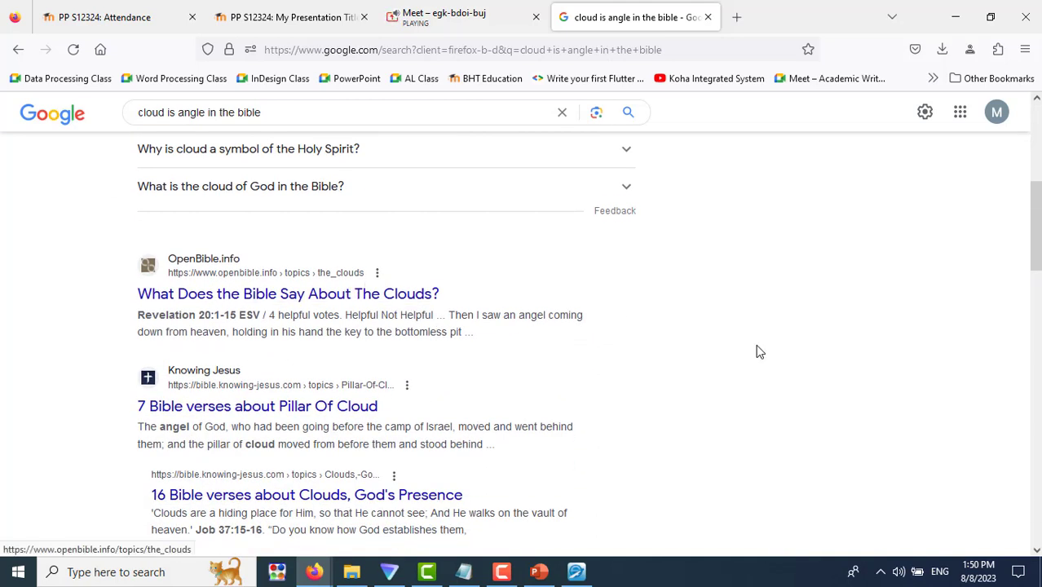
{"action": "scroll", "coordinate": [756, 351], "scroll_direction": "up", "scroll_amount": 2}
{"action": "scroll", "coordinate": [757, 352], "scroll_direction": "up", "scroll_amount": 4}
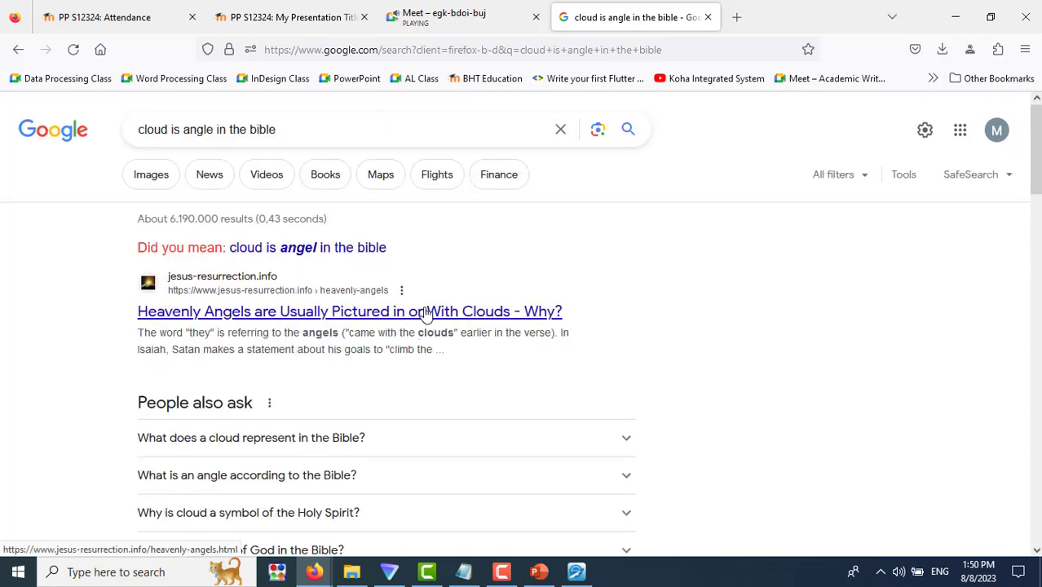
{"action": "left_click", "coordinate": [426, 314]}
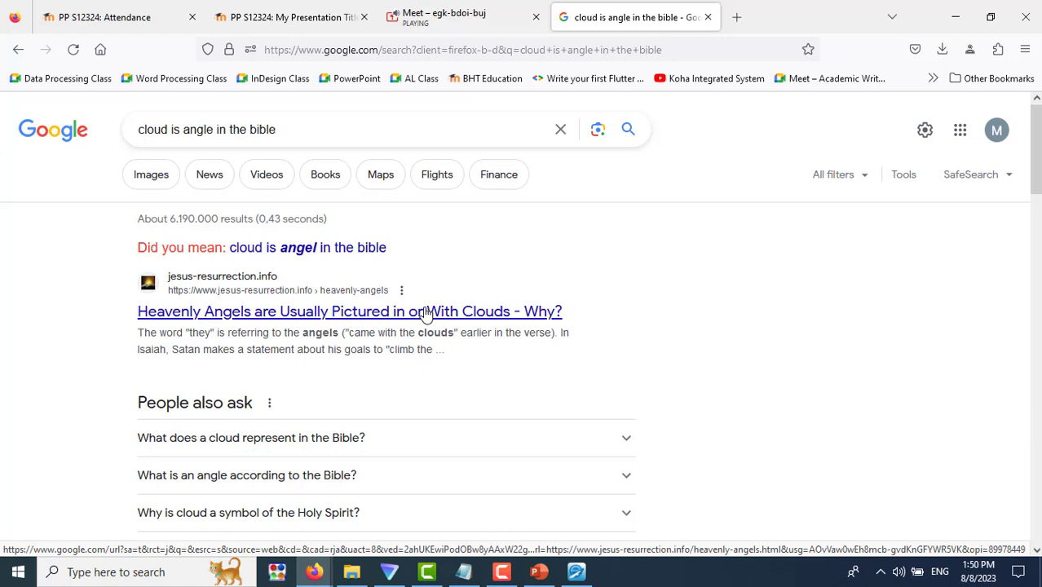
{"action": "right_click", "coordinate": [426, 314]}
{"action": "left_click", "coordinate": [473, 326]}
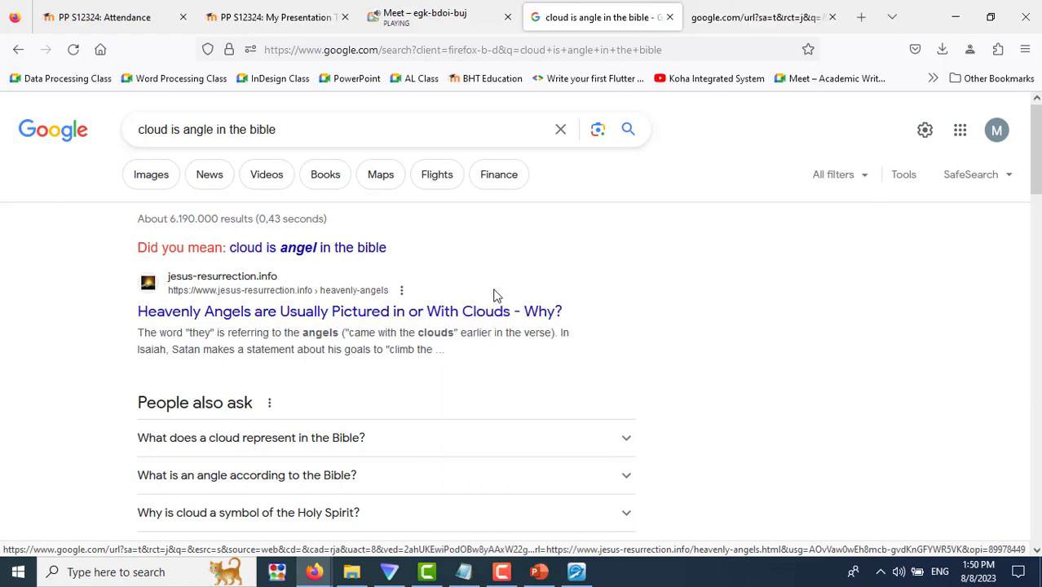
Step: Highlight the article's passages on 'a cloud received him' and 'in like manner'
{"action": "left_click", "coordinate": [773, 20]}
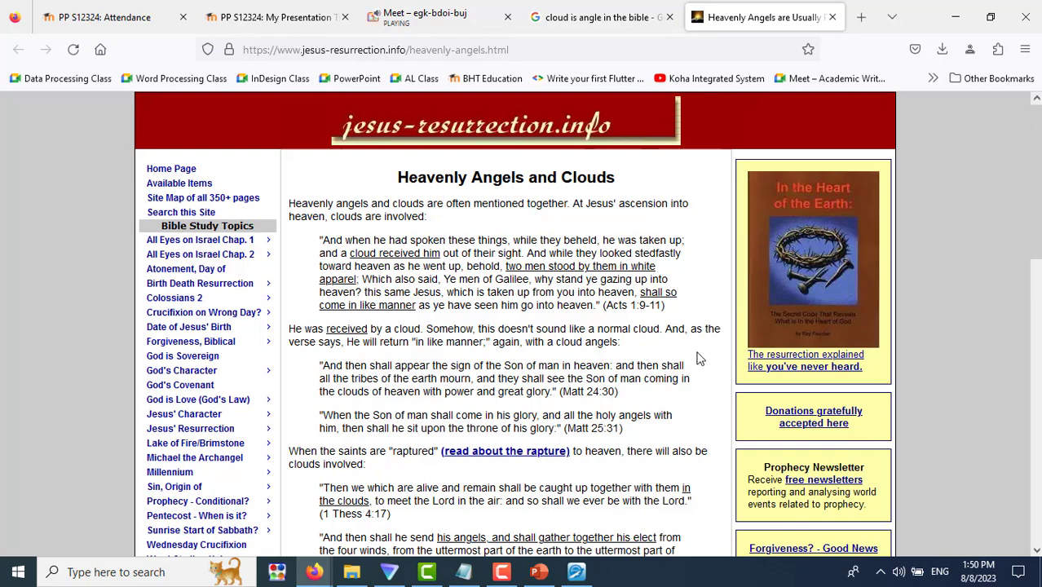
{"action": "scroll", "coordinate": [697, 358], "scroll_direction": "down", "scroll_amount": 2}
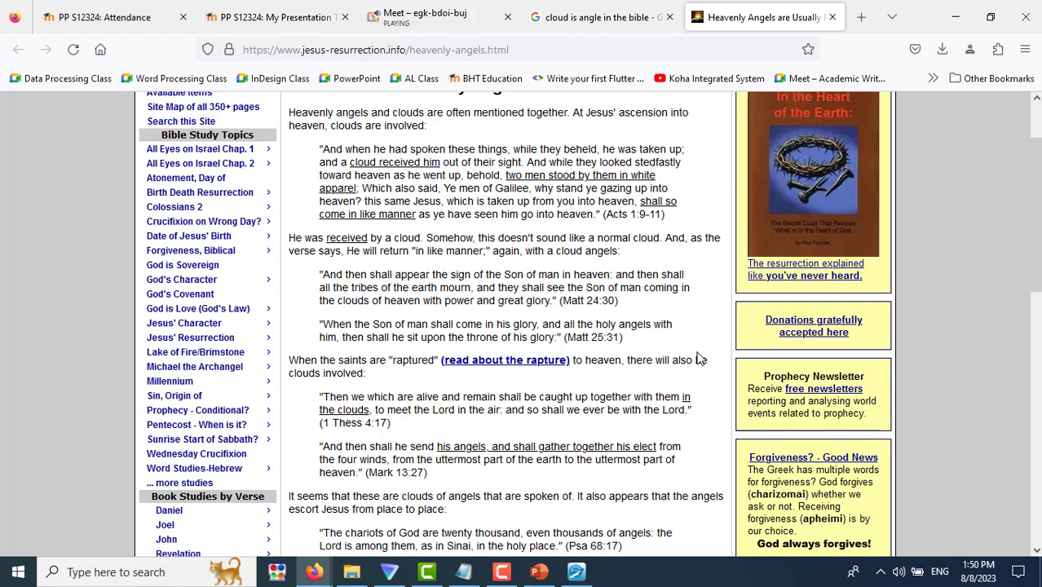
{"action": "scroll", "coordinate": [697, 359], "scroll_direction": "up", "scroll_amount": 2}
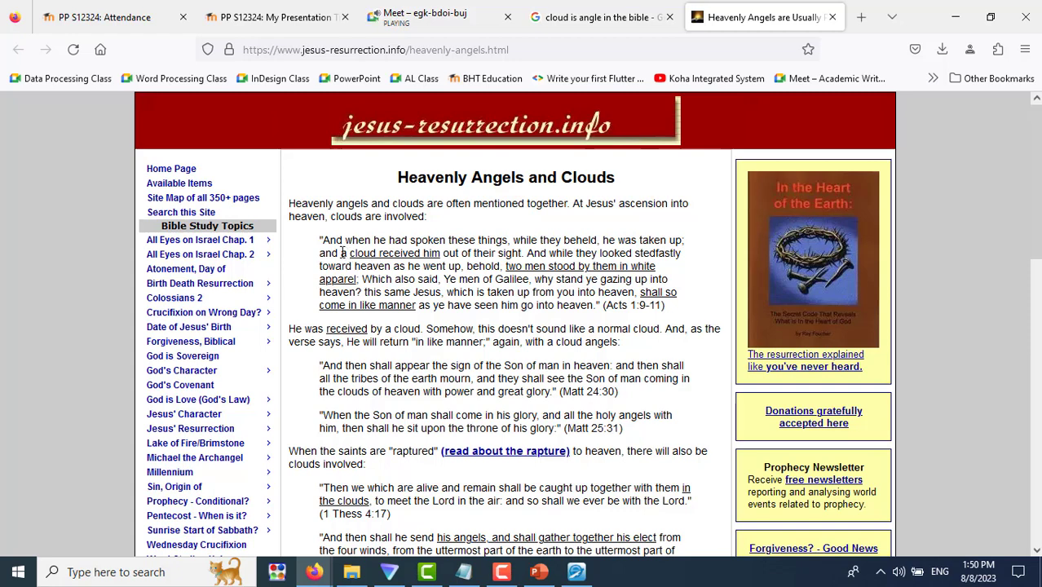
{"action": "left_click_drag", "start_coordinate": [341, 253], "coordinate": [441, 254]}
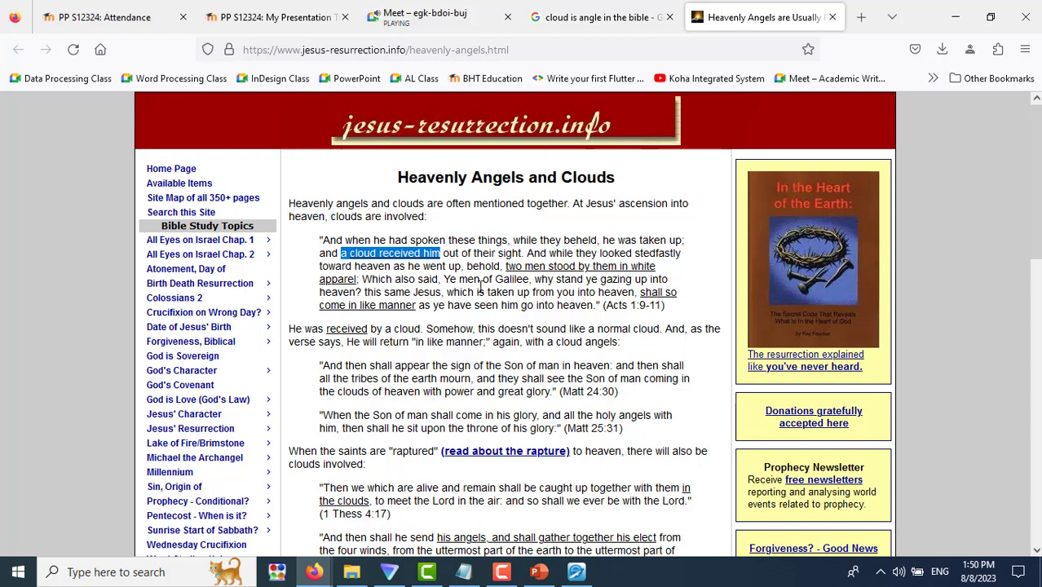
{"action": "scroll", "coordinate": [481, 287], "scroll_direction": "down", "scroll_amount": 2}
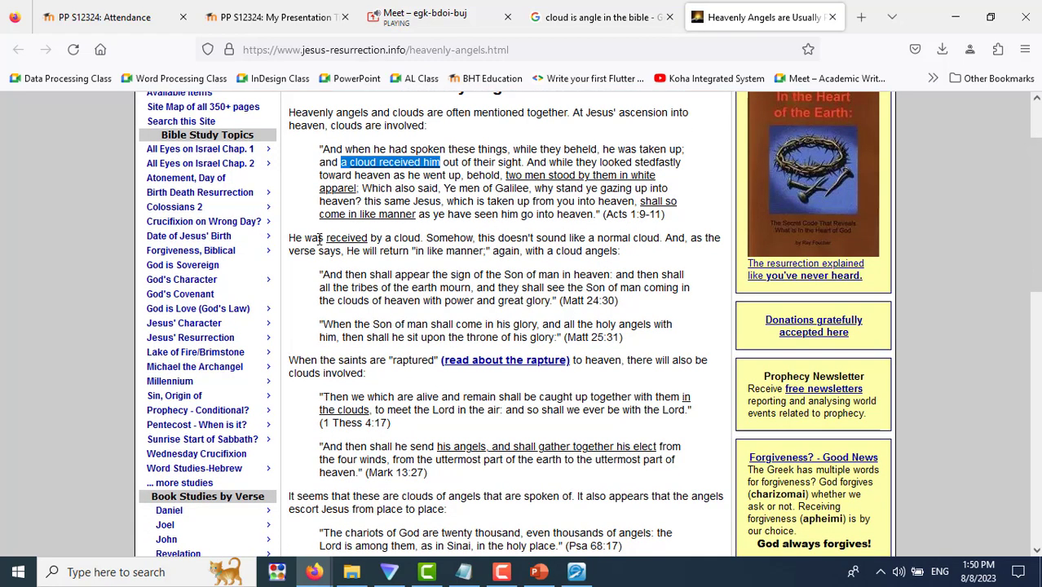
{"action": "left_click_drag", "start_coordinate": [317, 238], "coordinate": [393, 238]}
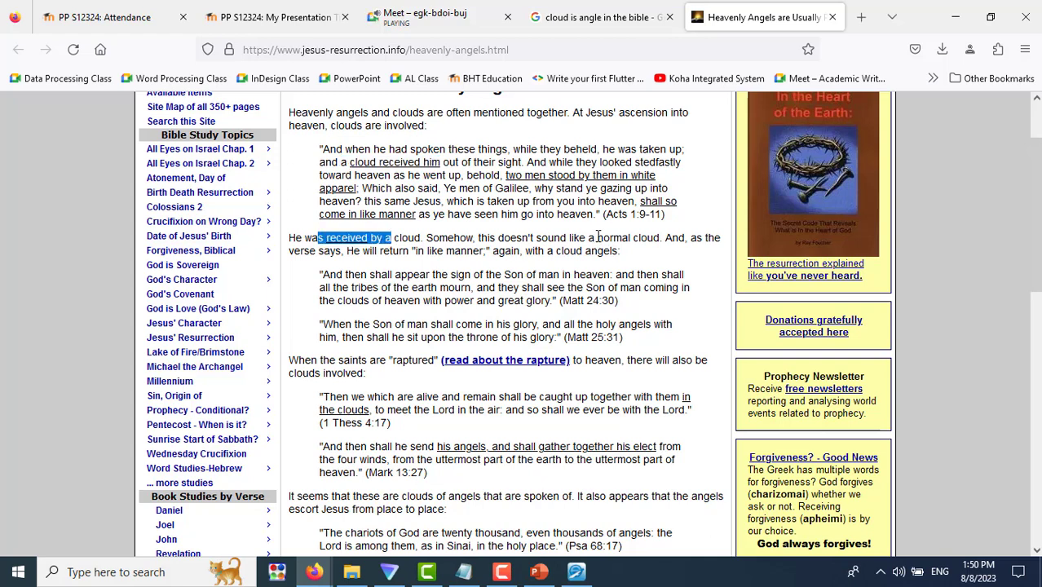
{"action": "left_click_drag", "start_coordinate": [597, 237], "coordinate": [659, 238]}
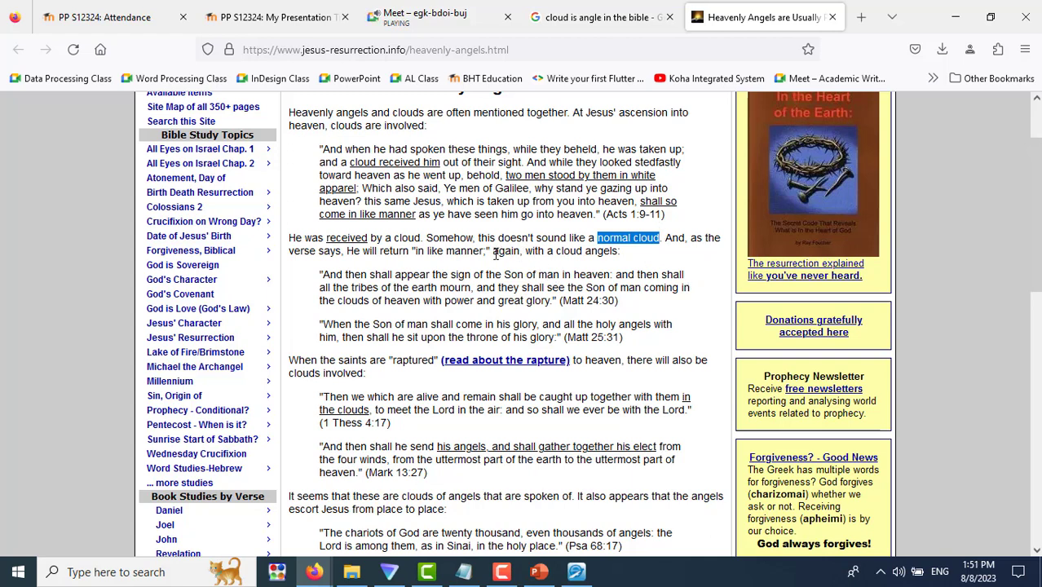
{"action": "mouse_move", "coordinate": [493, 251]}
{"action": "left_mouse_down"}
{"action": "mouse_move", "coordinate": [626, 249]}
{"action": "mouse_move", "coordinate": [612, 263]}
{"action": "left_mouse_up"}
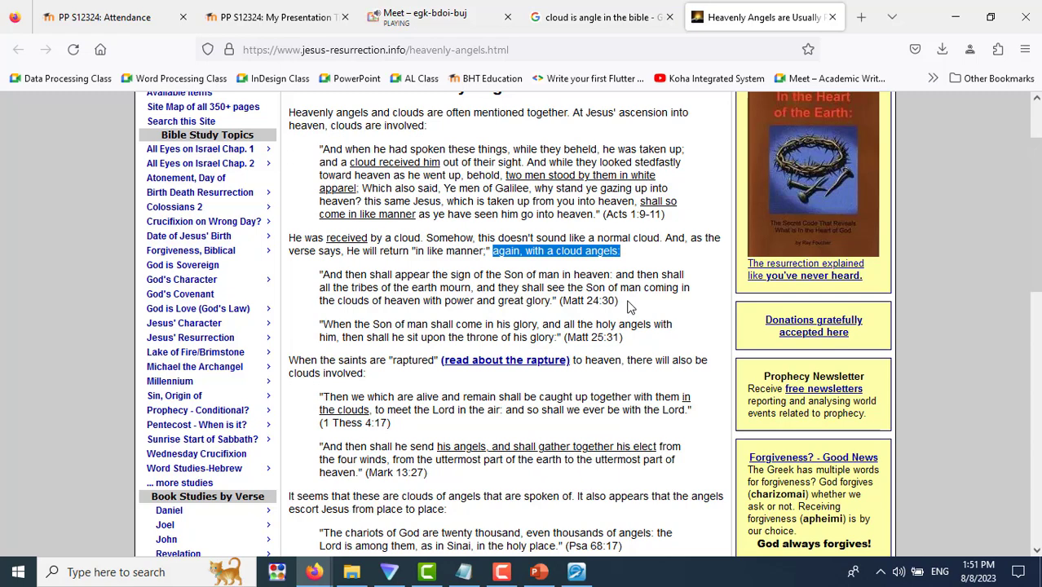
Step: Emphasise 'they' and 'angels' in the article's explanation
{"action": "scroll", "coordinate": [628, 307], "scroll_direction": "down", "scroll_amount": 3}
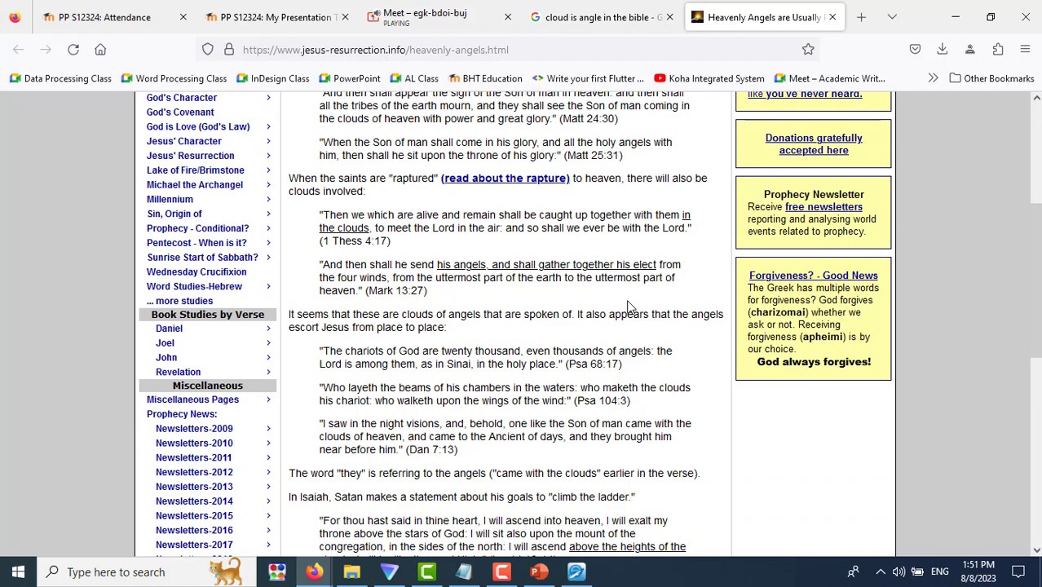
{"action": "scroll", "coordinate": [627, 307], "scroll_direction": "down", "scroll_amount": 2}
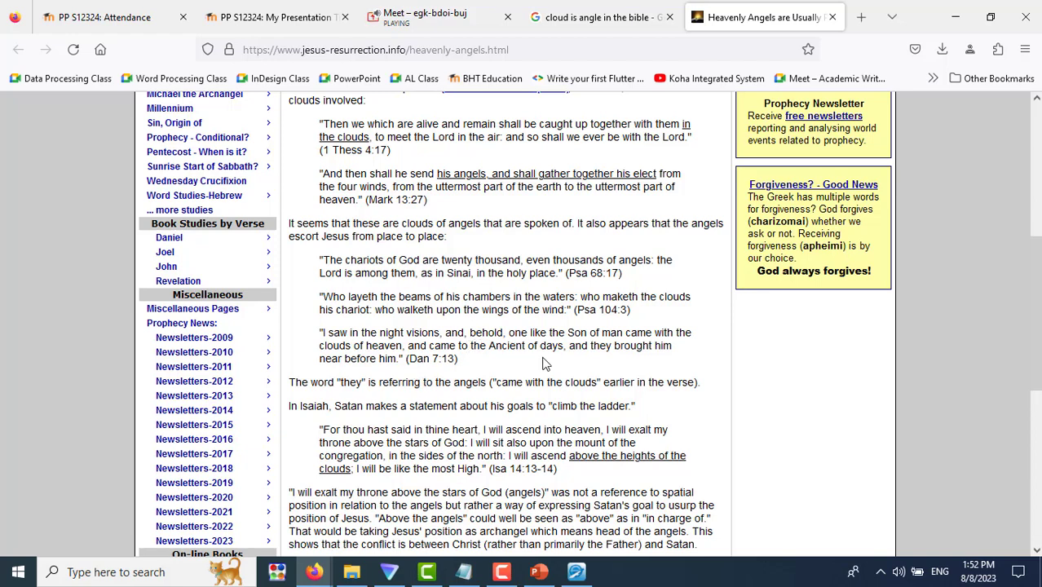
{"action": "double_click", "coordinate": [601, 346]}
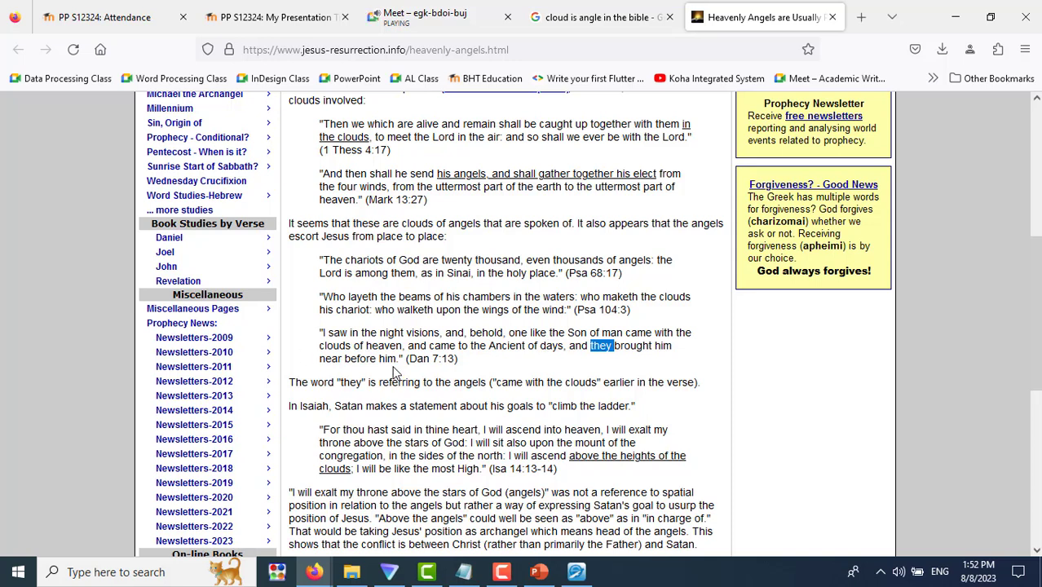
{"action": "double_click", "coordinate": [466, 383]}
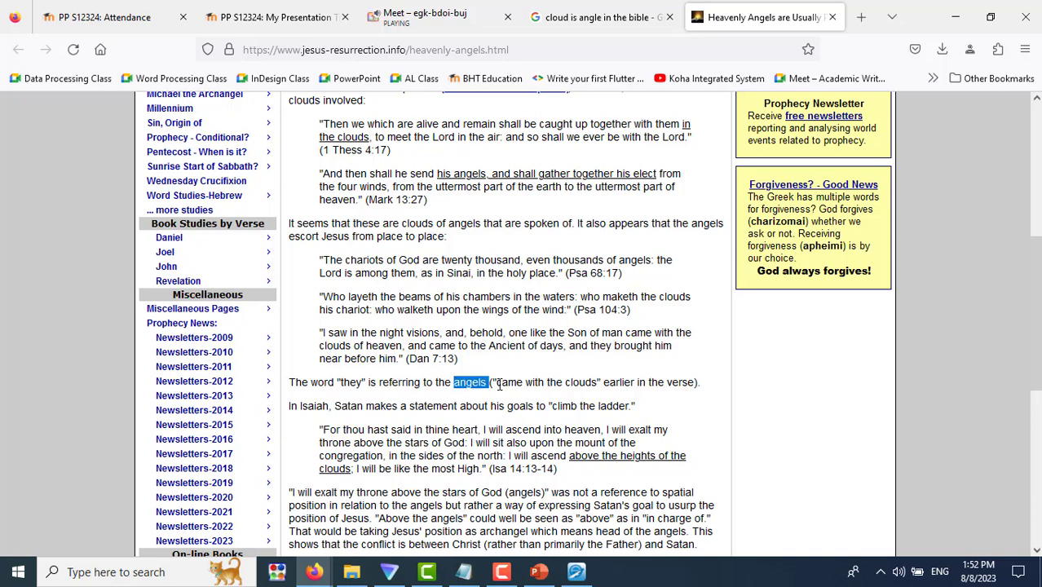
{"action": "left_click", "coordinate": [695, 405]}
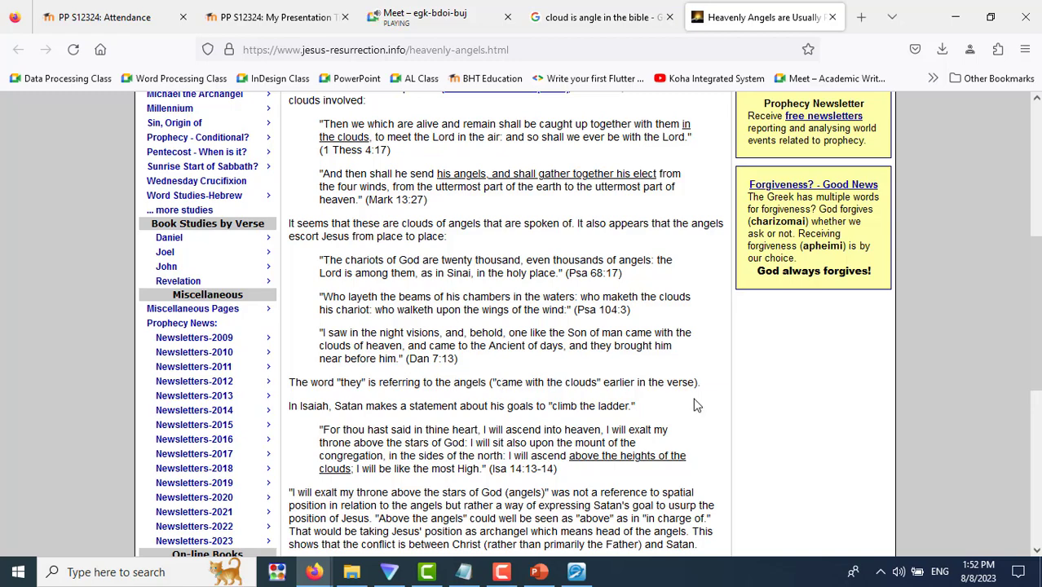
Step: Return to the top and highlight the title 'Heavenly Angels and Clouds'
{"action": "scroll", "coordinate": [695, 405], "scroll_direction": "down", "scroll_amount": 4}
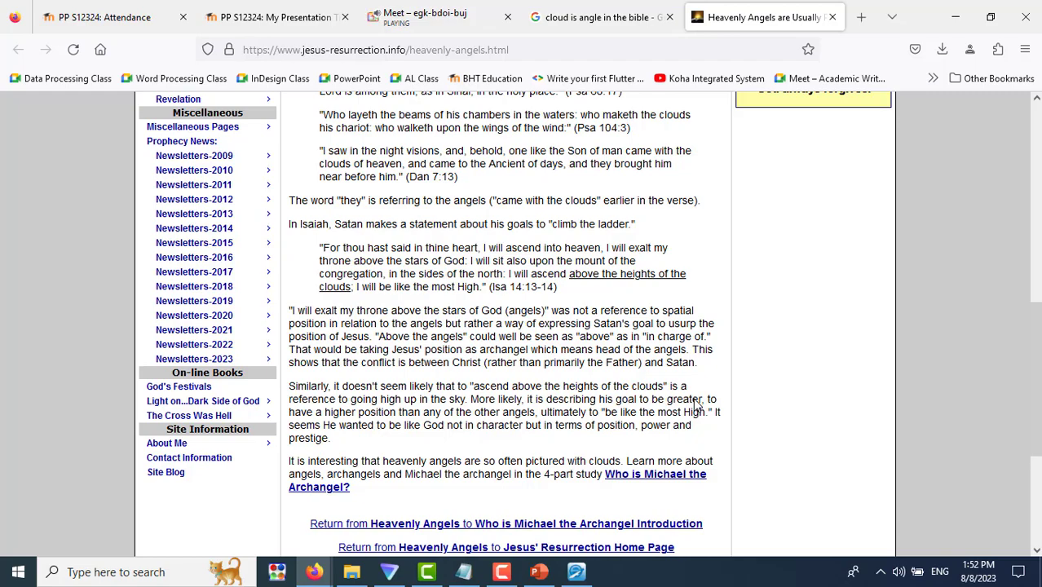
{"action": "scroll", "coordinate": [696, 405], "scroll_direction": "down", "scroll_amount": 2}
{"action": "scroll", "coordinate": [695, 405], "scroll_direction": "up", "scroll_amount": 1}
{"action": "scroll", "coordinate": [695, 405], "scroll_direction": "up", "scroll_amount": 3}
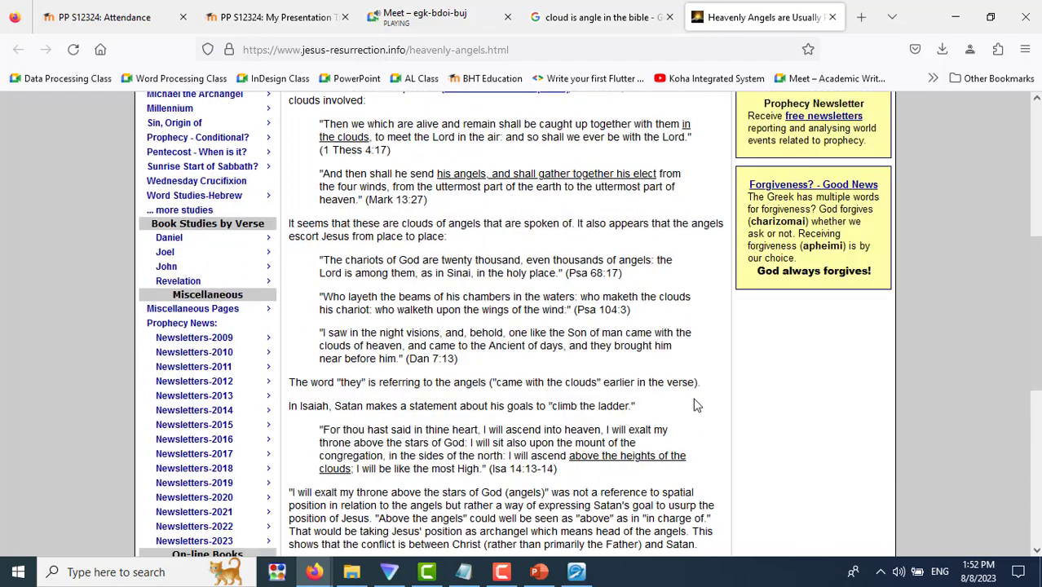
{"action": "scroll", "coordinate": [696, 405], "scroll_direction": "up", "scroll_amount": 3}
{"action": "scroll", "coordinate": [695, 405], "scroll_direction": "up", "scroll_amount": 2}
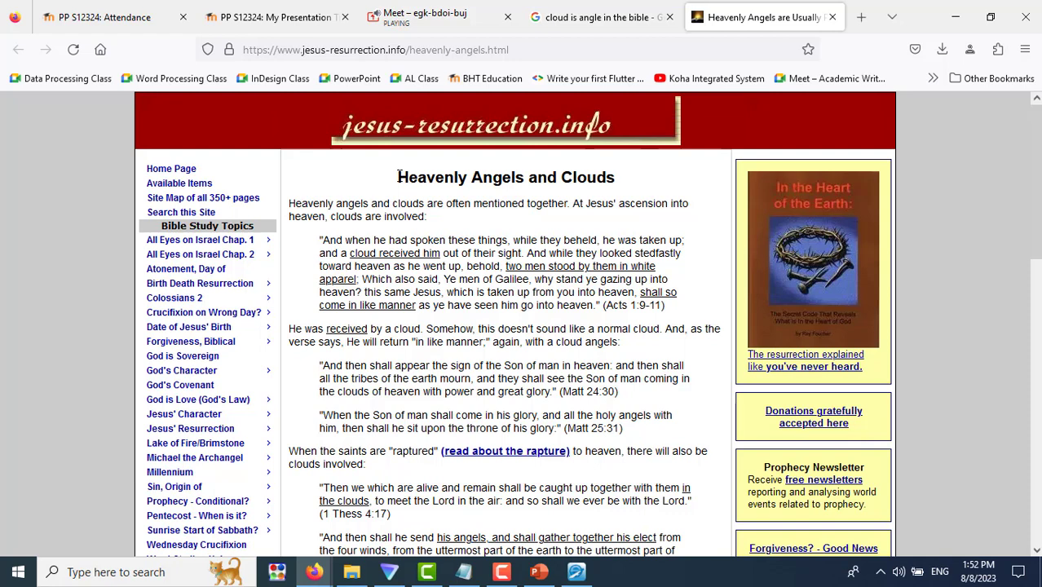
{"action": "left_click_drag", "start_coordinate": [399, 176], "coordinate": [625, 192]}
{"action": "left_click", "coordinate": [624, 192]}
Step: Switch to the Google Meet tab showing the presented screen and participants
{"action": "left_click", "coordinate": [437, 20]}
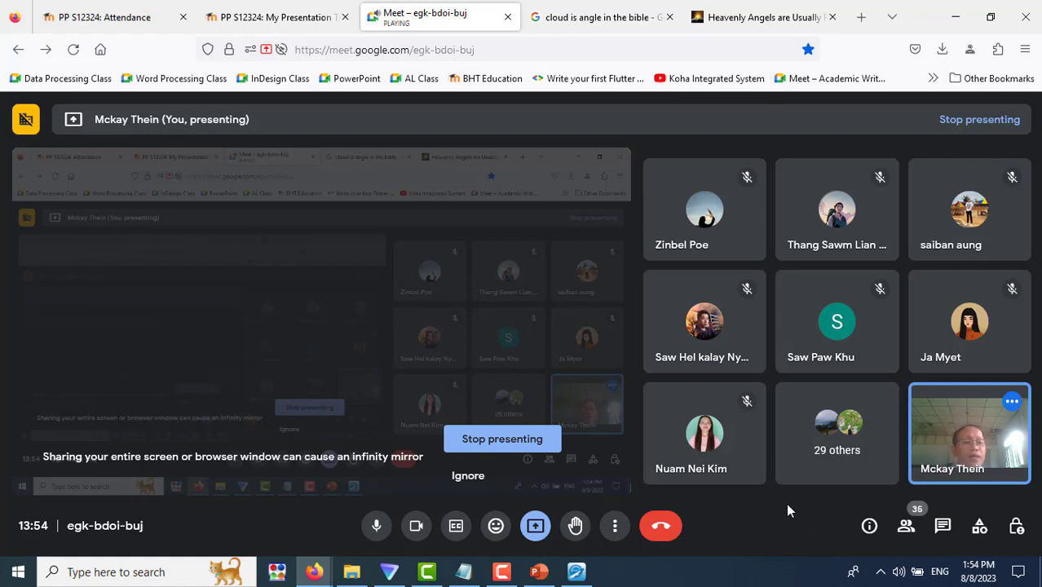
Step: Add empty slides in the outline and paste slide 2's first step as slide 3's title
{"action": "left_click", "coordinate": [542, 576]}
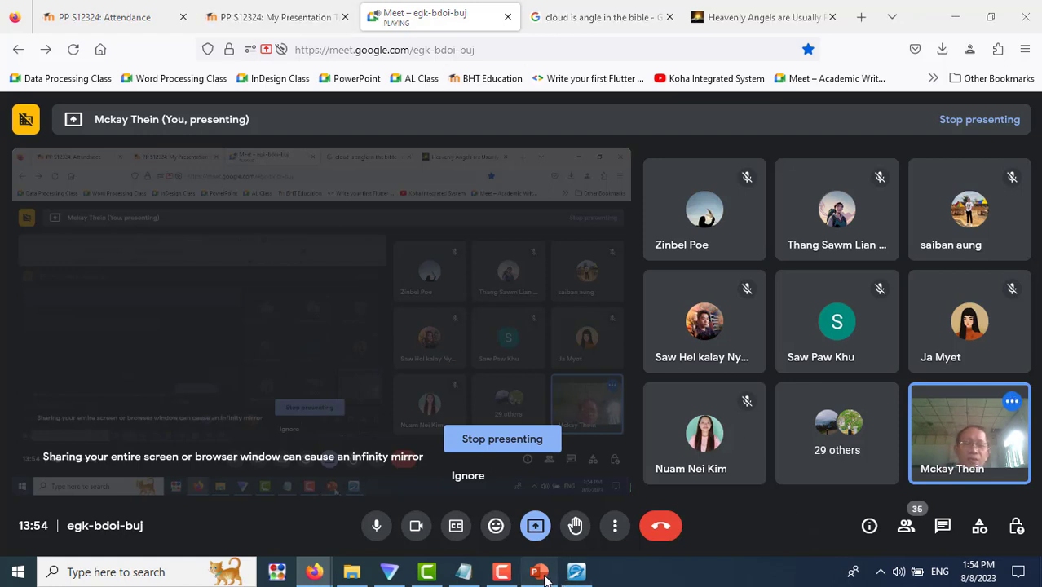
{"action": "left_click", "coordinate": [163, 350]}
{"action": "key", "text": "Return"}
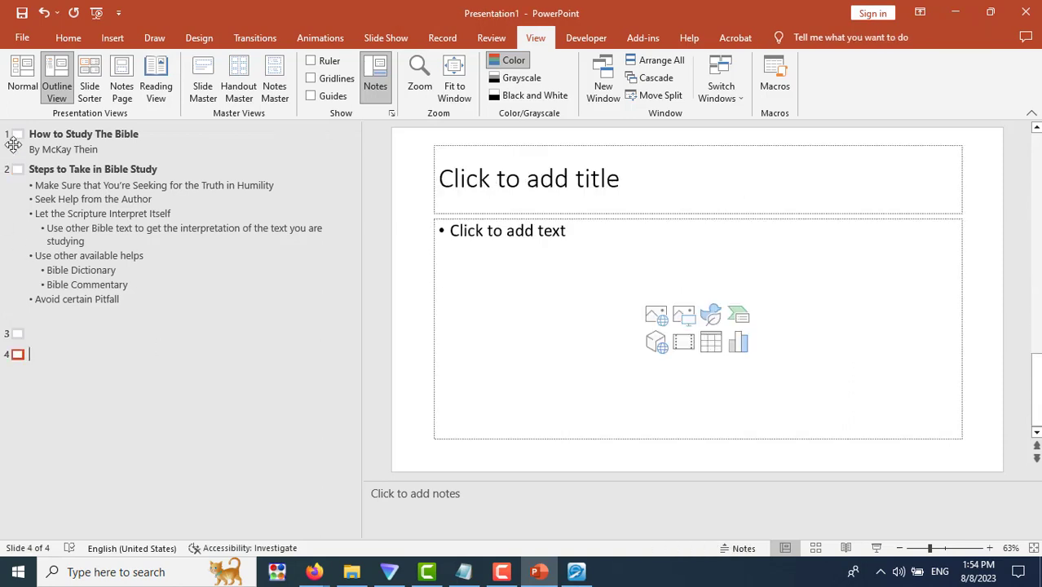
{"action": "left_click", "coordinate": [74, 330]}
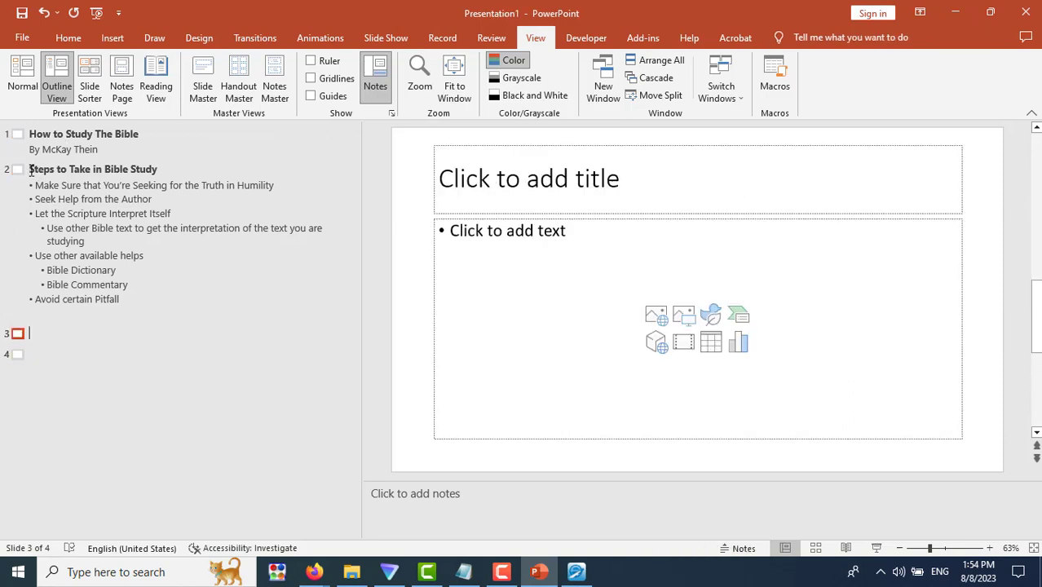
{"action": "left_click_drag", "start_coordinate": [30, 170], "coordinate": [169, 169]}
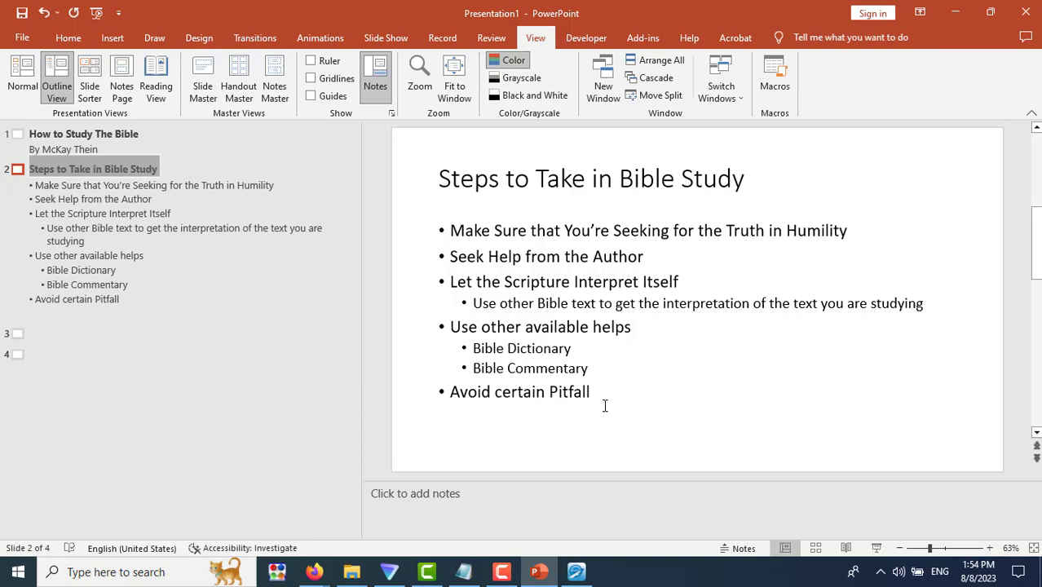
{"action": "left_click", "coordinate": [42, 335]}
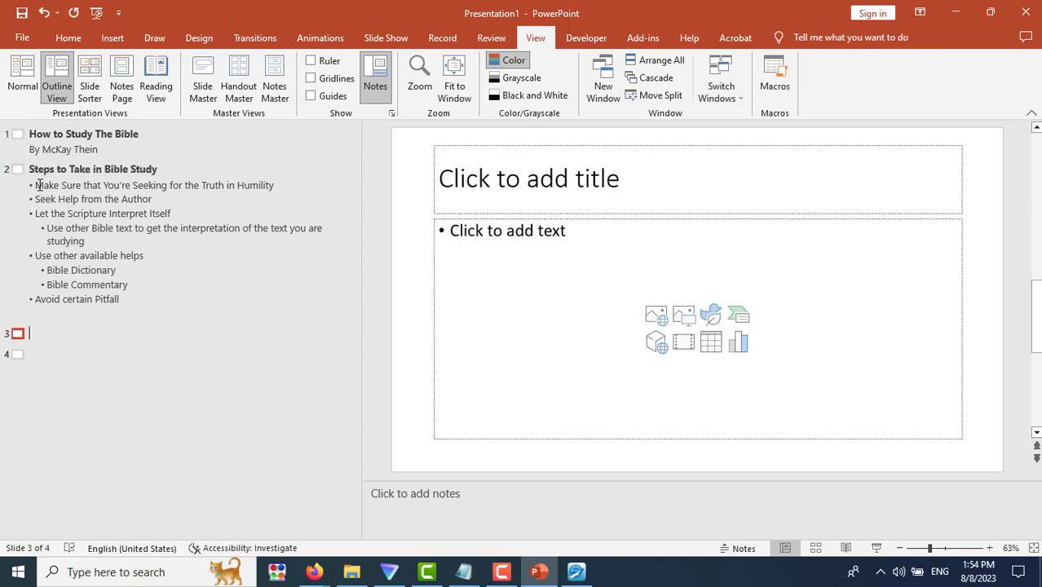
{"action": "left_click_drag", "start_coordinate": [36, 185], "coordinate": [285, 185]}
{"action": "key", "text": "ctrl+c"}
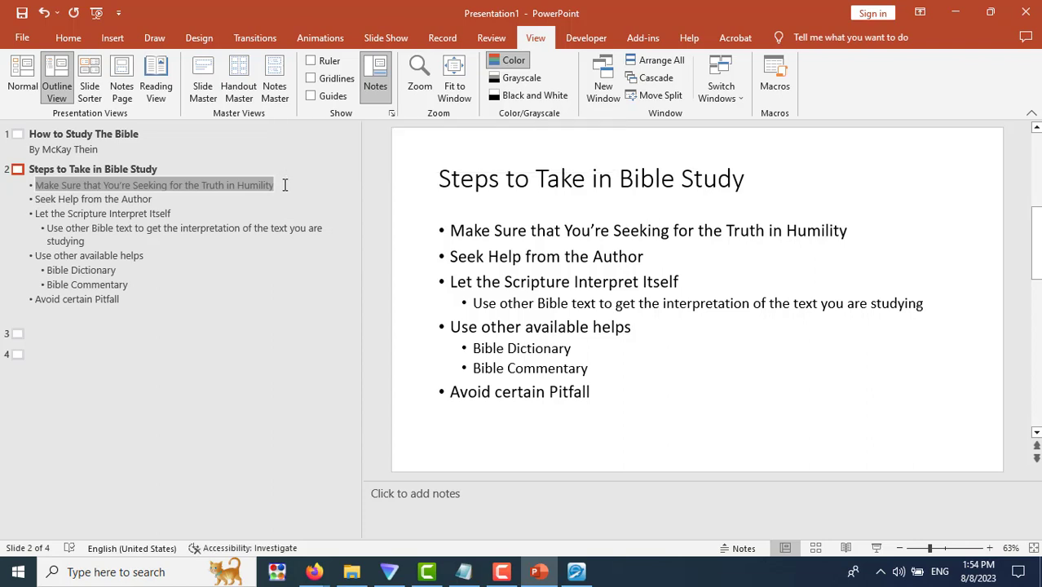
{"action": "left_click", "coordinate": [18, 334]}
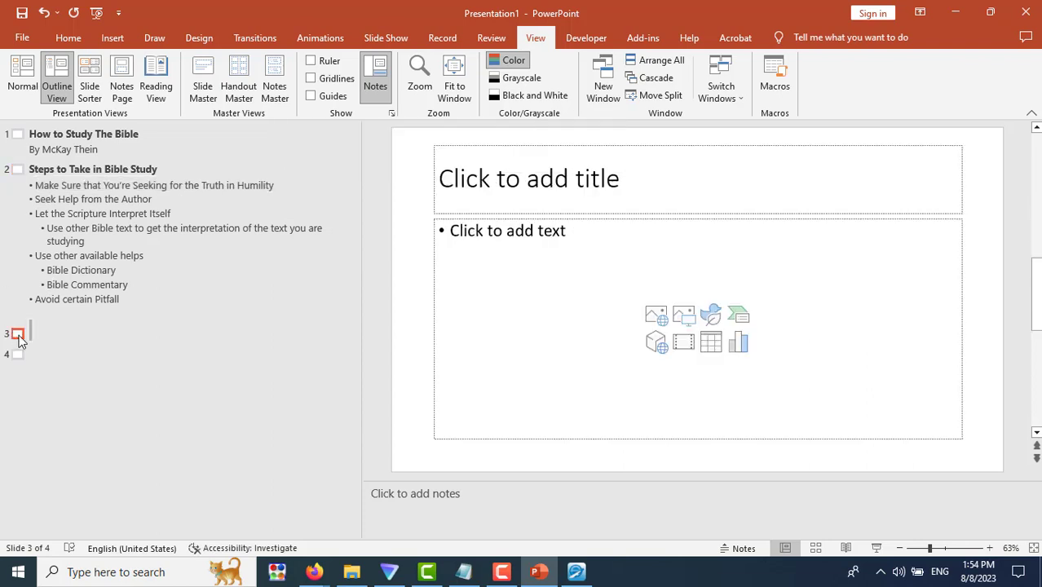
{"action": "left_click", "coordinate": [631, 173]}
{"action": "key", "text": "ctrl+v"}
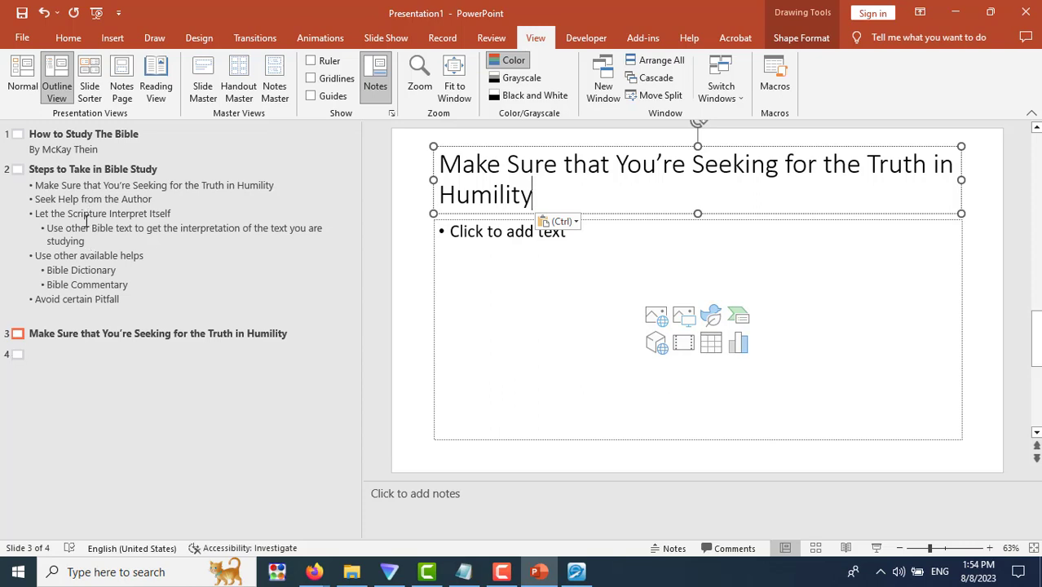
Step: Copy 'Seek Help from the Author' from slide 2 and paste it as slide 4's title
{"action": "left_click", "coordinate": [86, 229]}
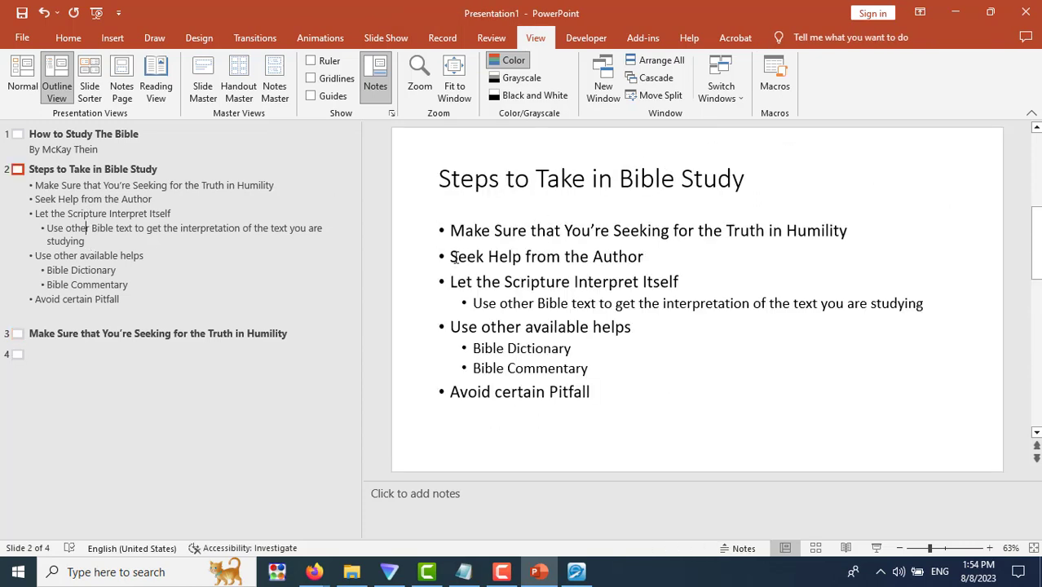
{"action": "left_click_drag", "start_coordinate": [452, 257], "coordinate": [649, 271]}
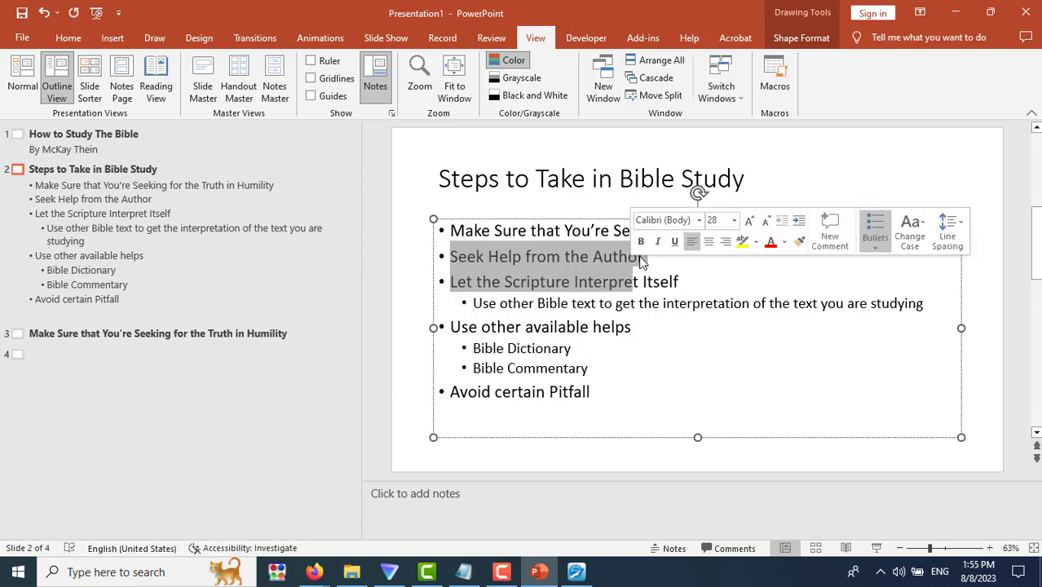
{"action": "key", "text": "Left"}
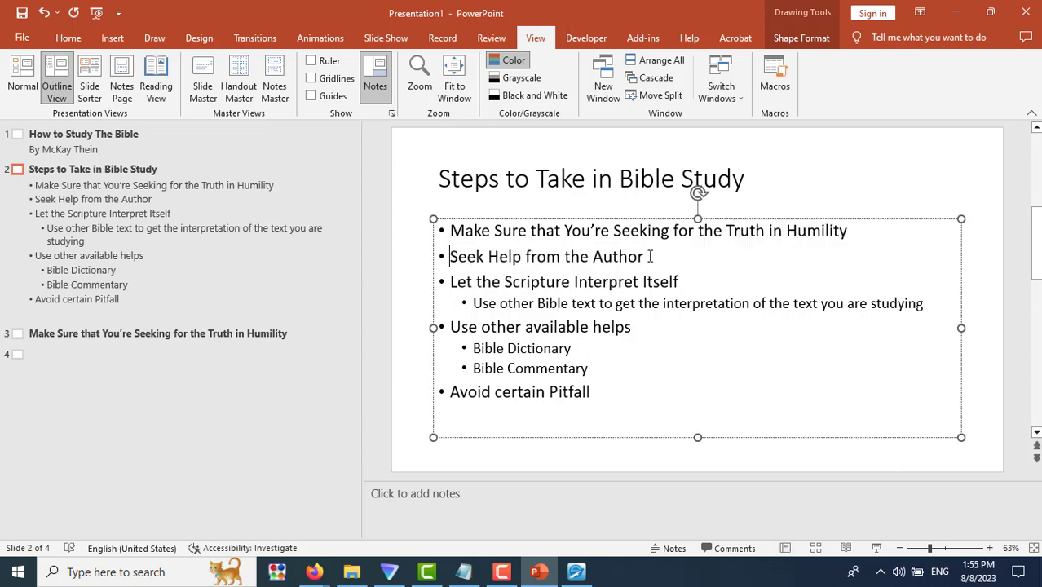
{"action": "left_click", "coordinate": [649, 256], "text": "shift"}
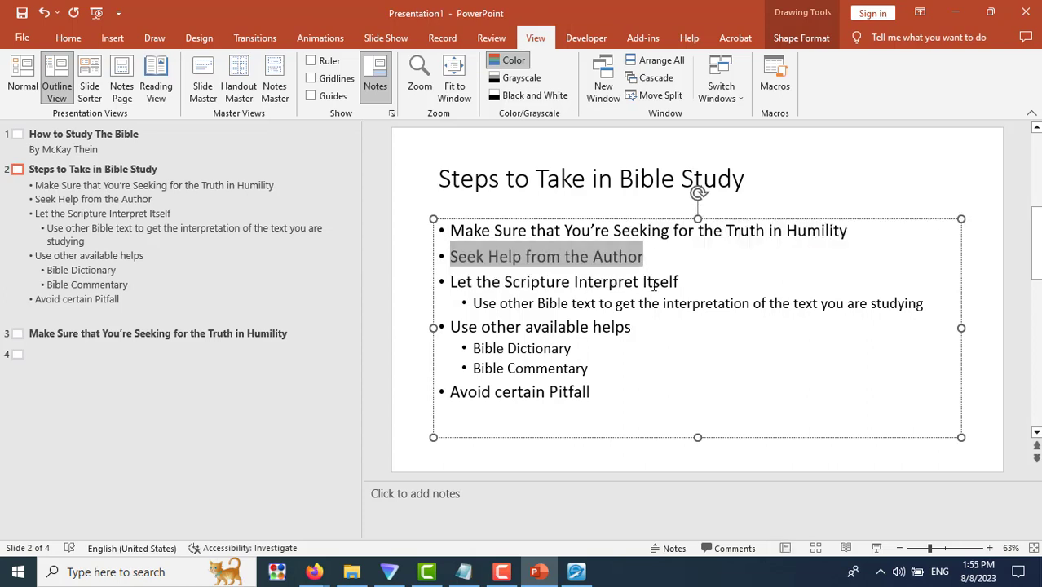
{"action": "left_click", "coordinate": [17, 354]}
{"action": "left_click", "coordinate": [611, 184]}
{"action": "type", "text": "Seek Help from the Author"}
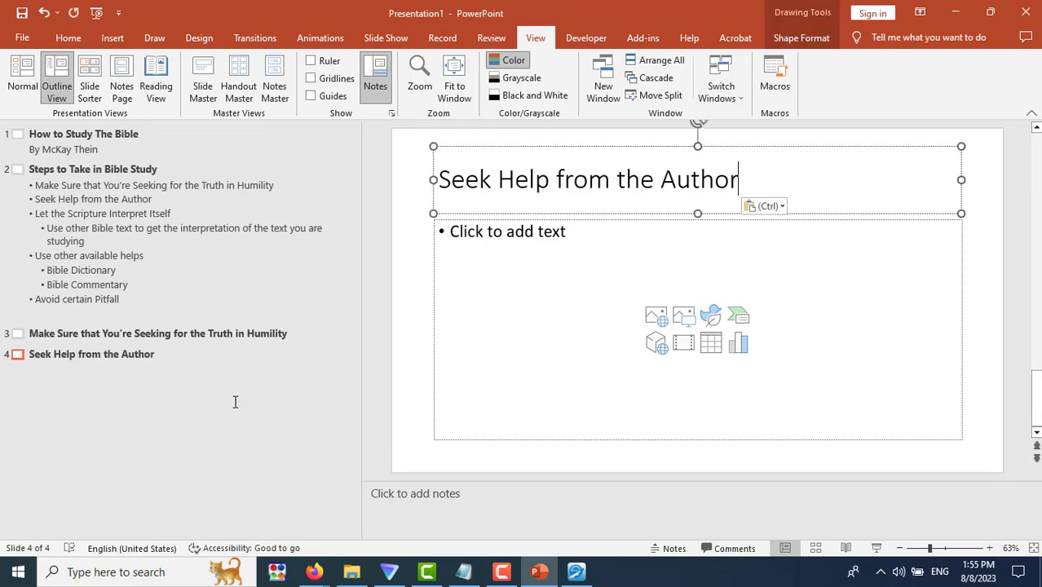
Step: Create slide 5 titled 'Let the Scripture Interpret Itself', then bring up Save As
{"action": "left_click", "coordinate": [75, 228]}
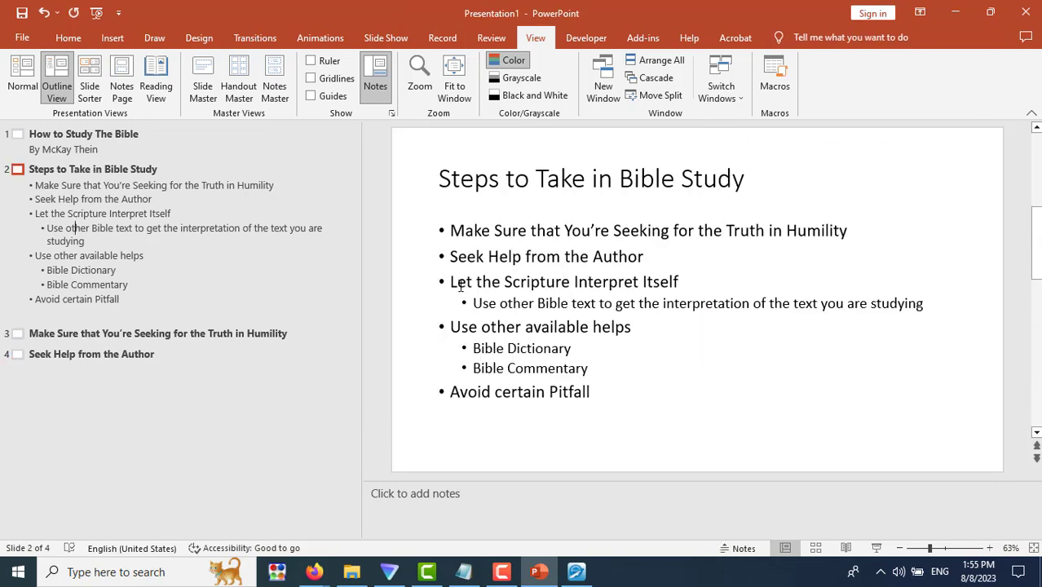
{"action": "left_click_drag", "start_coordinate": [448, 283], "coordinate": [687, 280]}
{"action": "key", "text": "ctrl+c"}
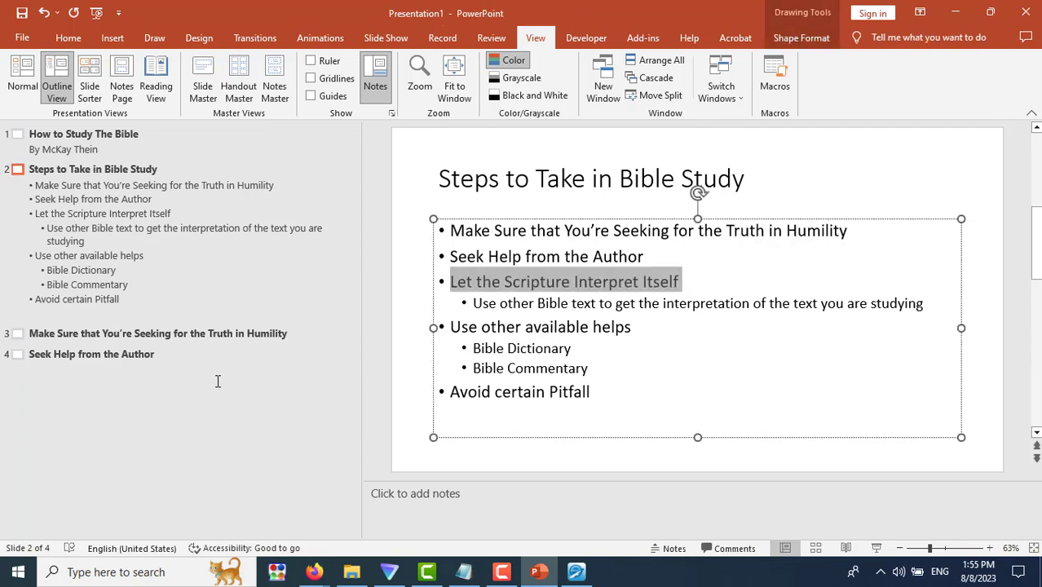
{"action": "left_click", "coordinate": [156, 366]}
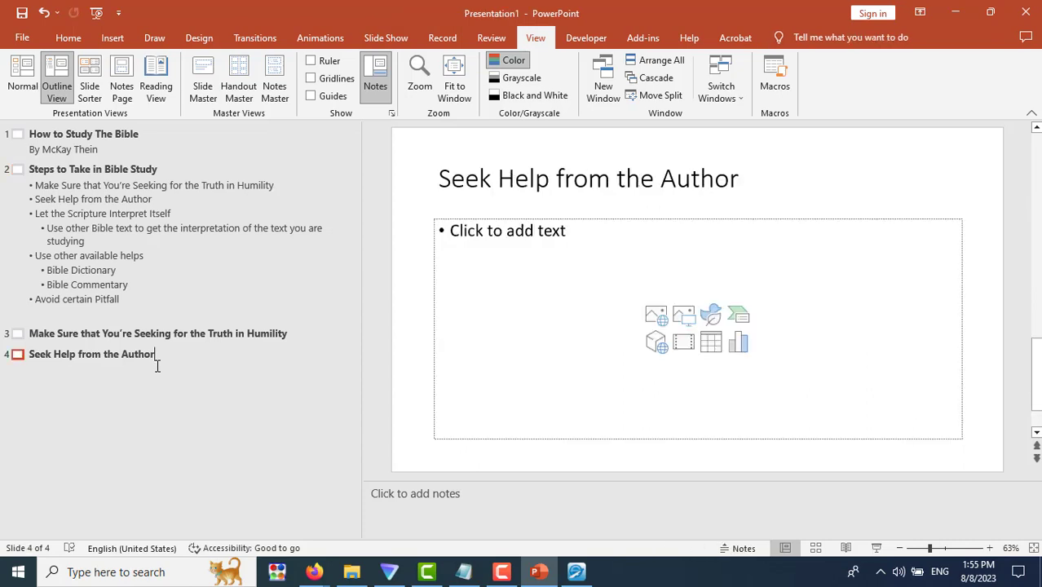
{"action": "key", "text": "Return"}
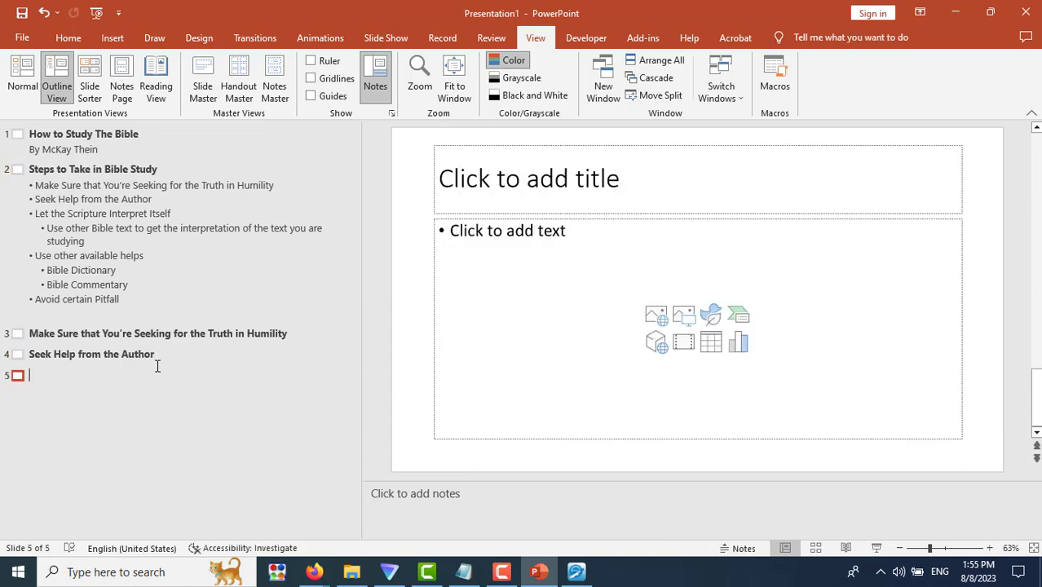
{"action": "key", "text": "ctrl+v"}
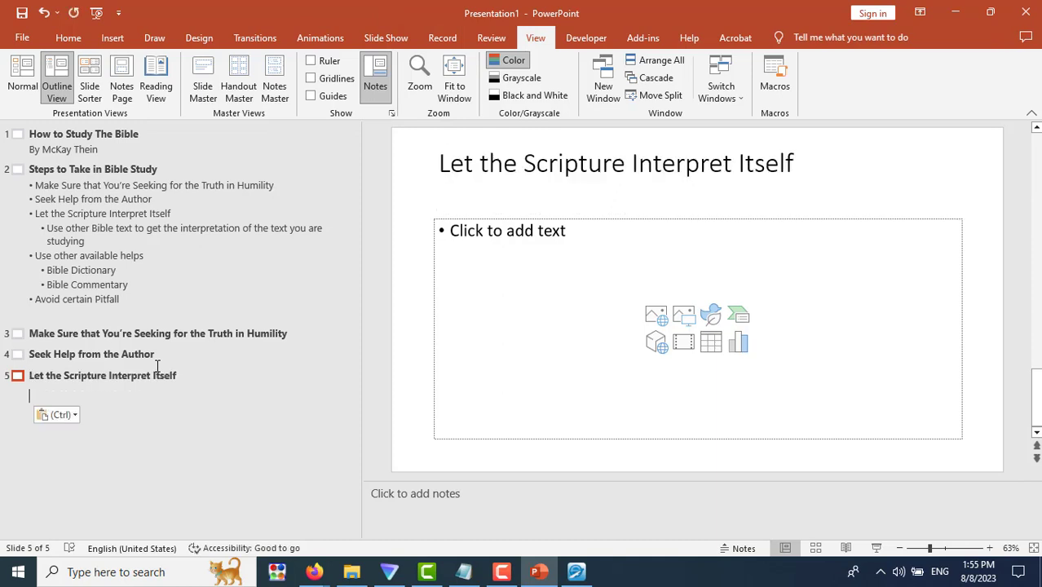
{"action": "left_click", "coordinate": [573, 201]}
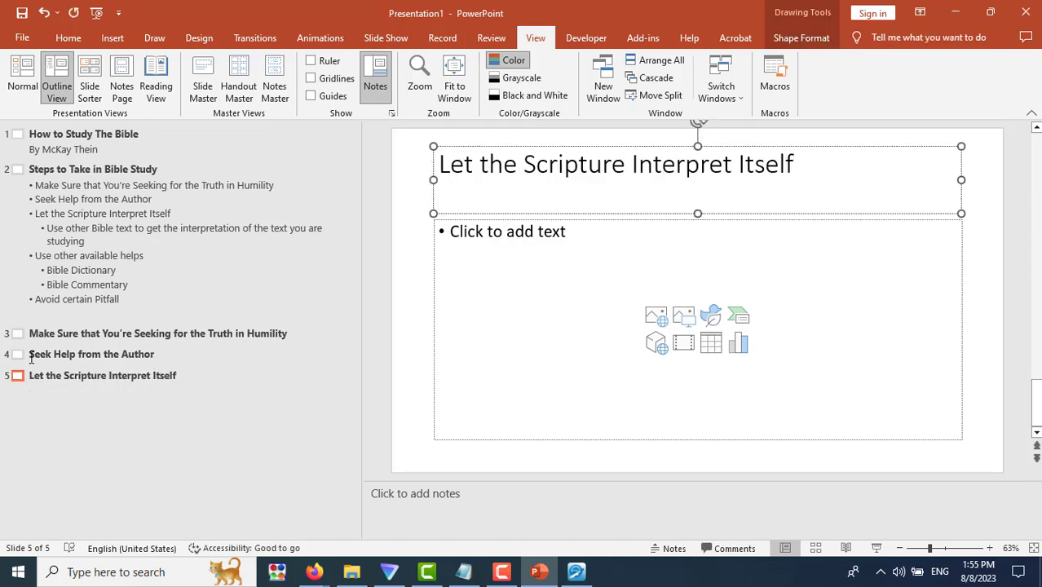
{"action": "left_click_drag", "start_coordinate": [28, 350], "coordinate": [158, 355]}
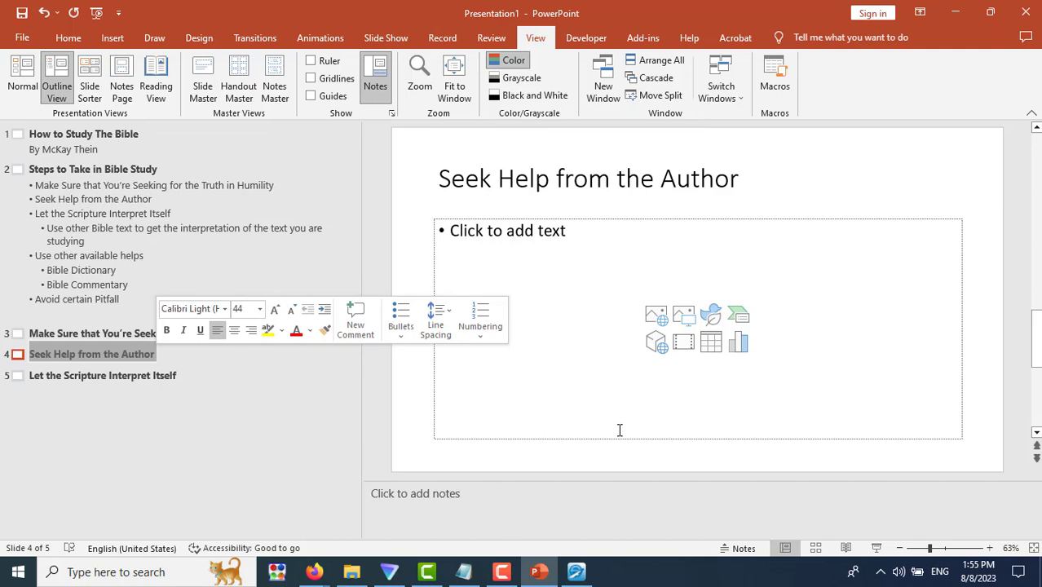
{"action": "left_click", "coordinate": [576, 461]}
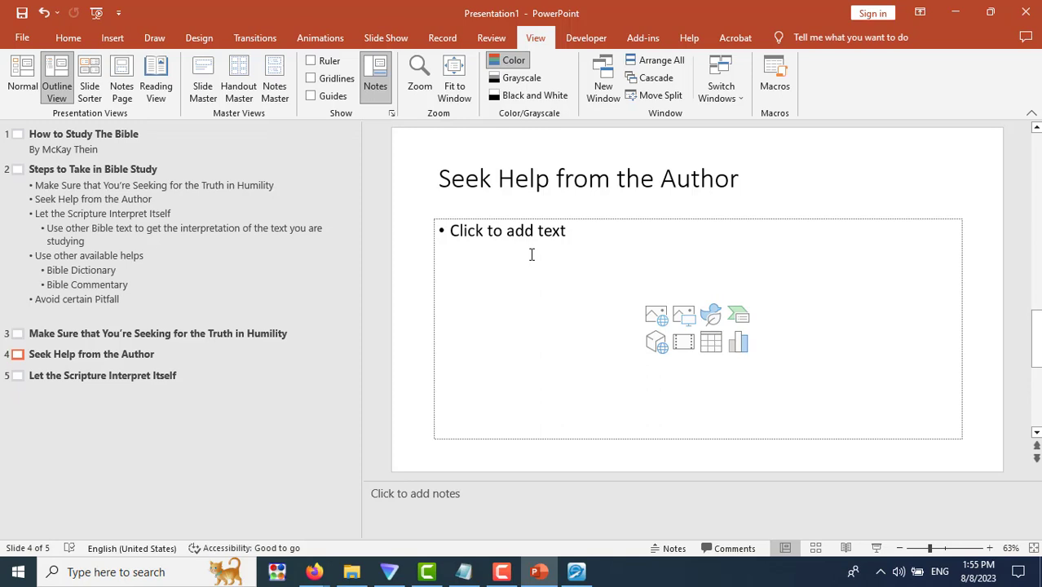
{"action": "left_click", "coordinate": [19, 11]}
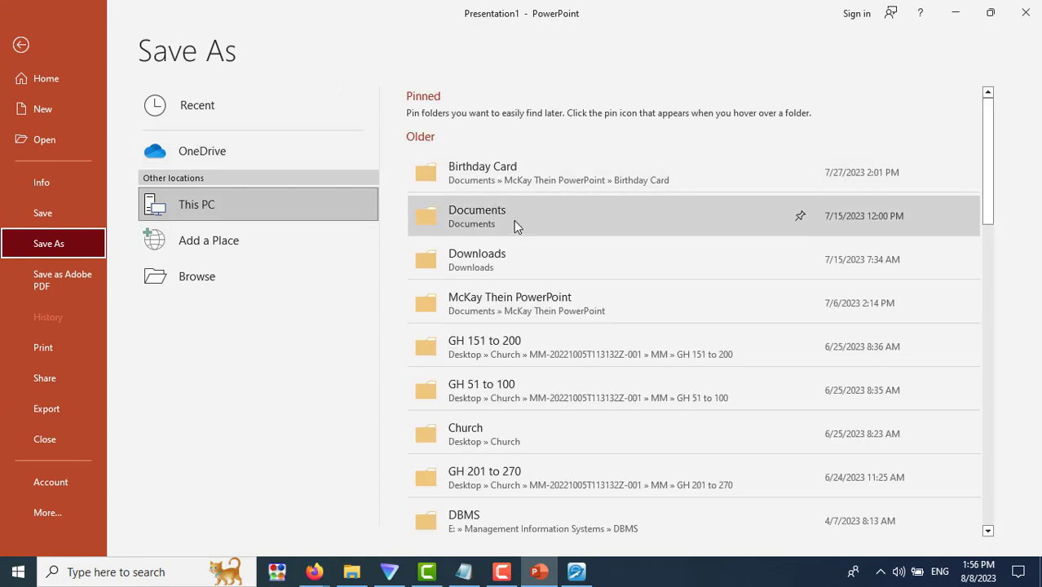
Step: Save the deck to Documents as How to Study The Bible.pptx and return to Meet
{"action": "left_click", "coordinate": [514, 222]}
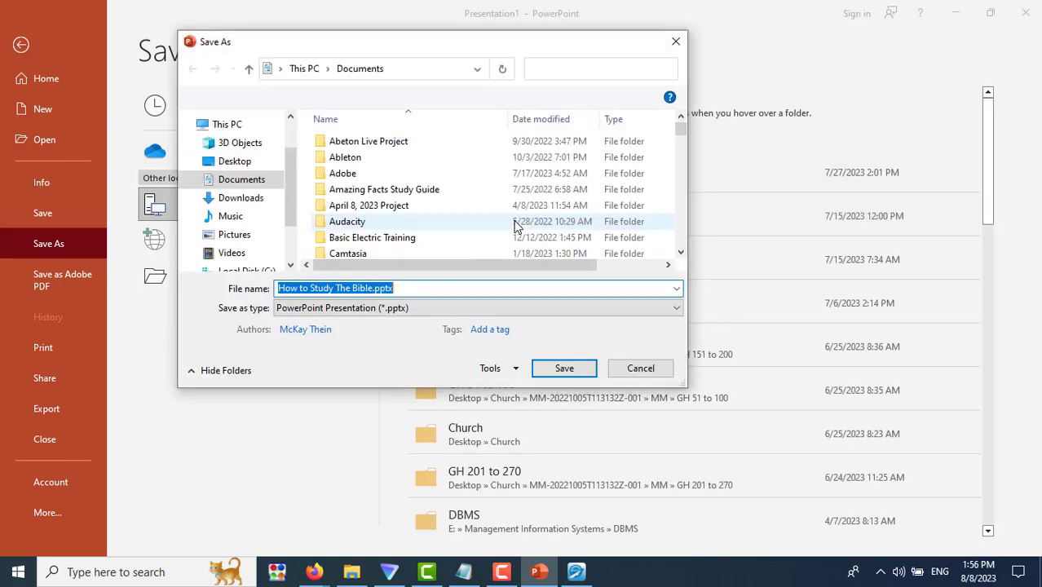
{"action": "left_click", "coordinate": [577, 372]}
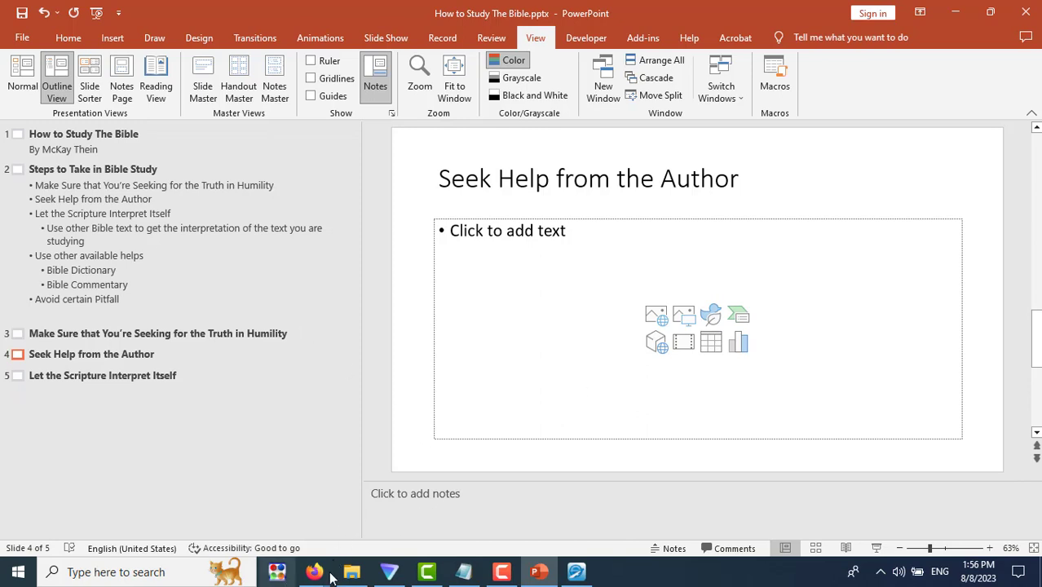
{"action": "mouse_move", "coordinate": [314, 572]}
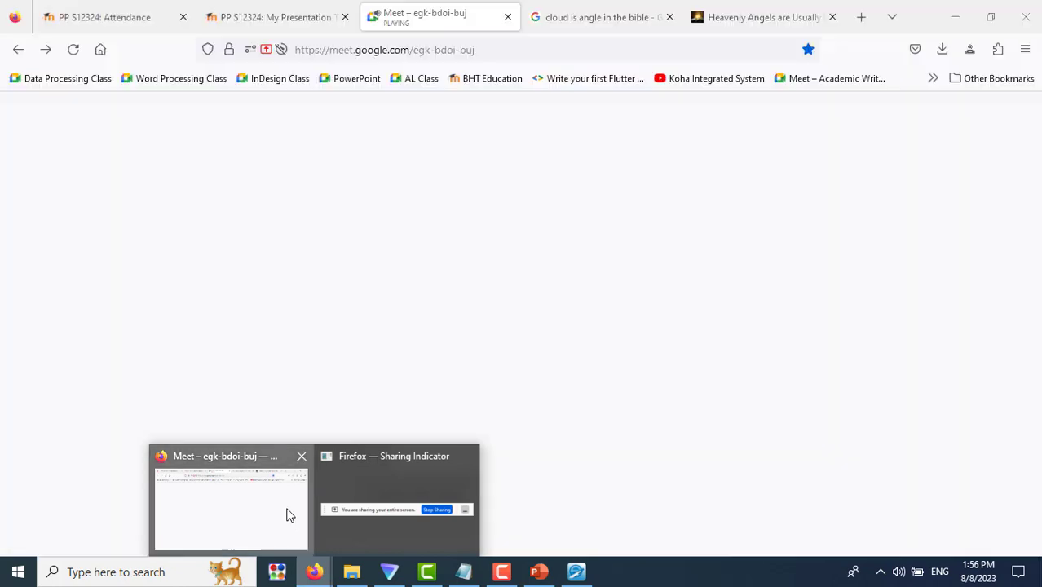
{"action": "left_click", "coordinate": [291, 512]}
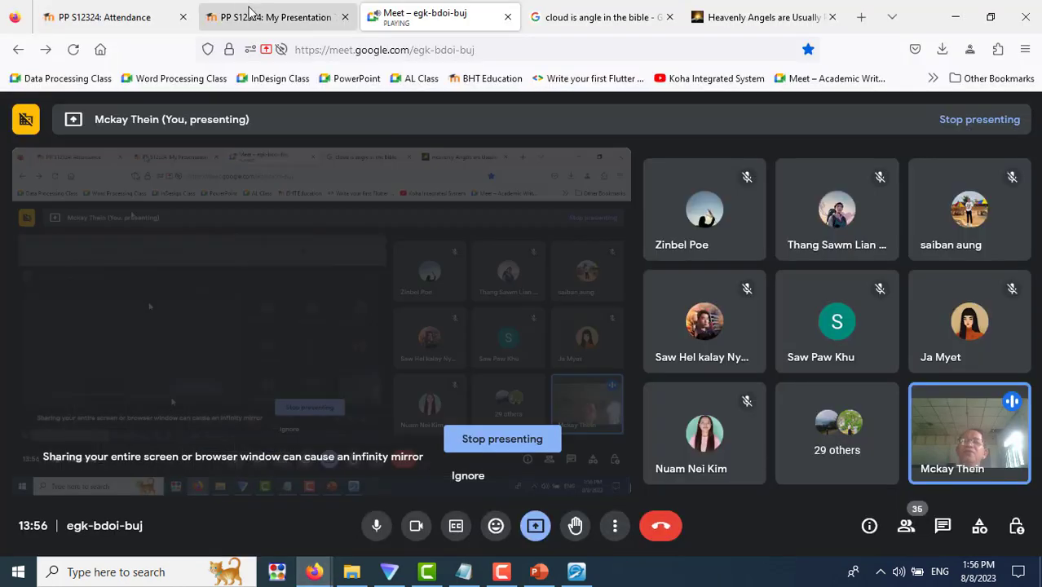
Step: Open today's attendance page and reload it to show students' self-recorded attendance
{"action": "left_click", "coordinate": [159, 23]}
{"action": "scroll", "coordinate": [435, 303], "scroll_direction": "down", "scroll_amount": 3}
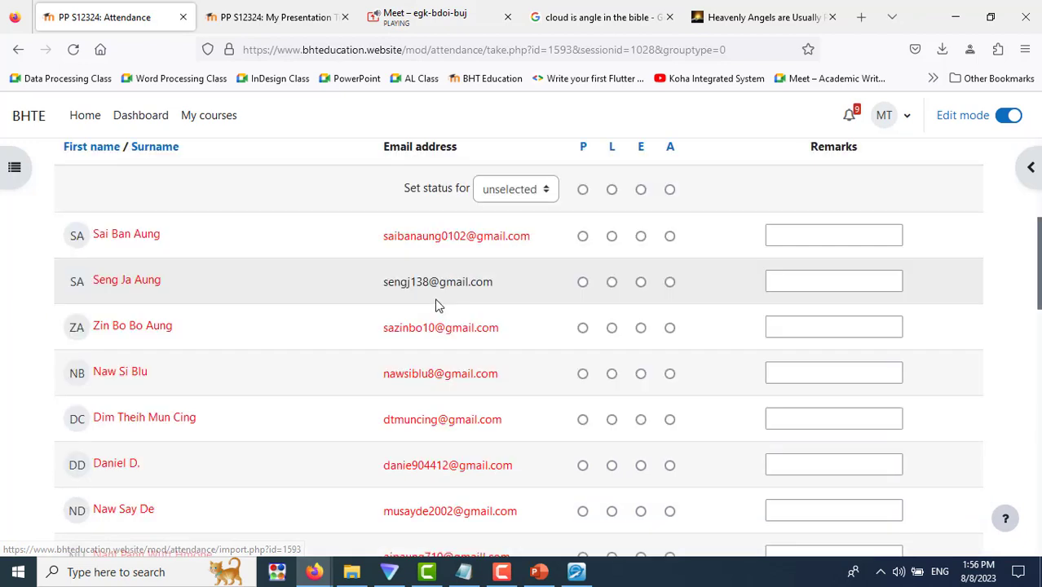
{"action": "left_click", "coordinate": [73, 49]}
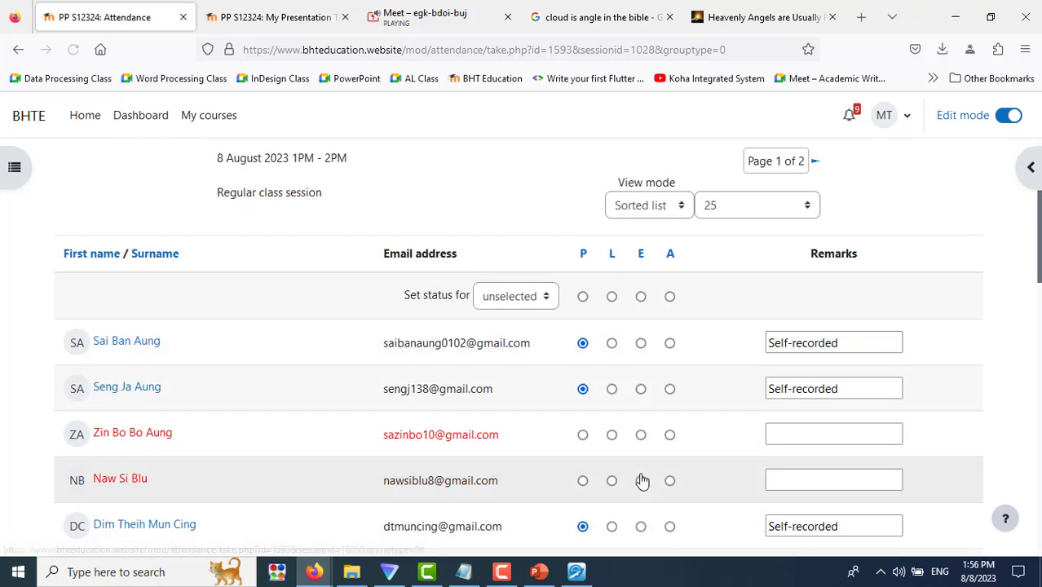
{"action": "scroll", "coordinate": [640, 480], "scroll_direction": "down", "scroll_amount": 2}
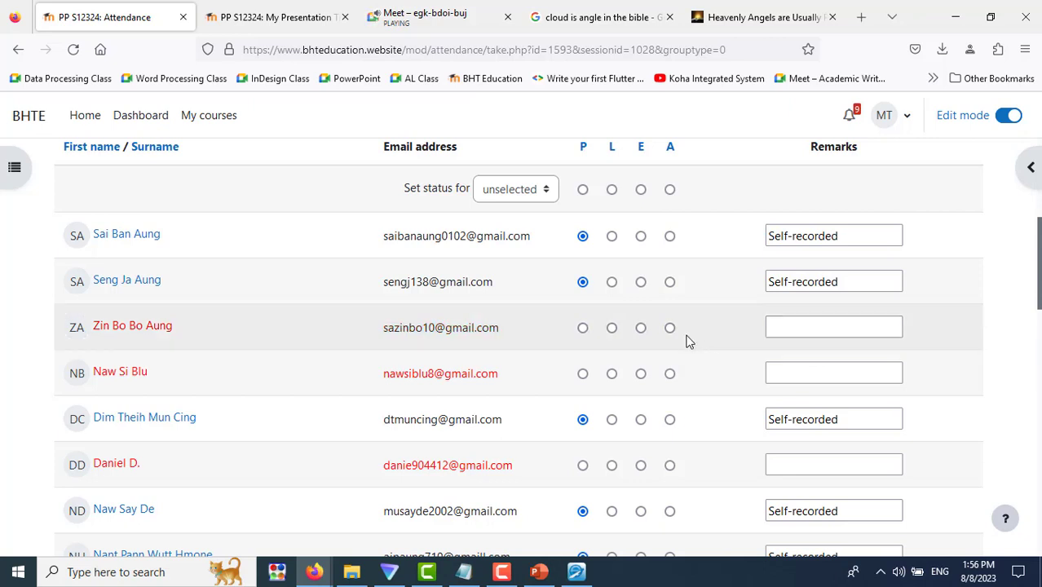
Step: Mark the third and fourth students present, after checking the video call, and the next student excused
{"action": "left_click", "coordinate": [582, 327]}
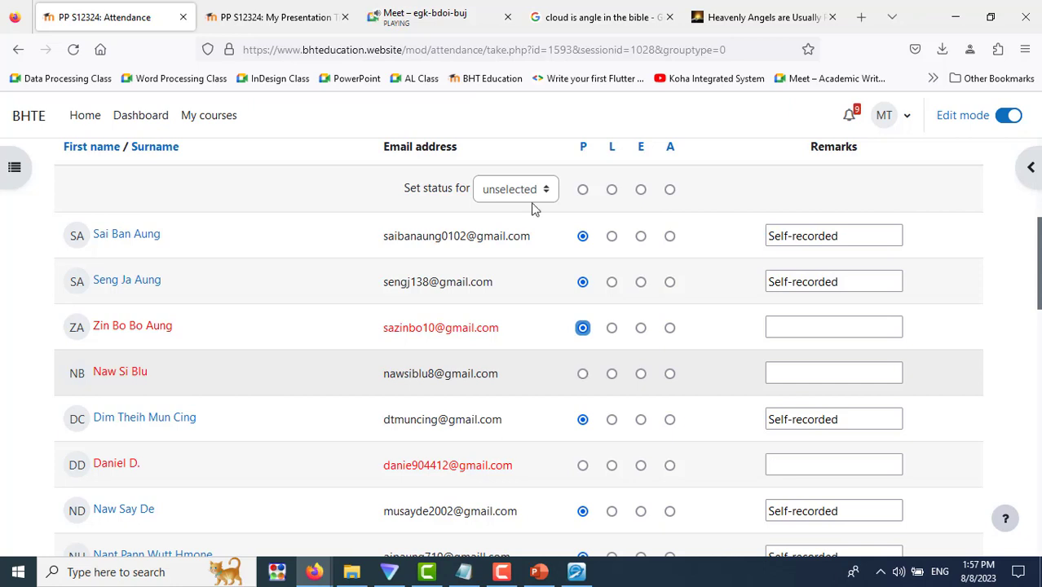
{"action": "left_click", "coordinate": [444, 16]}
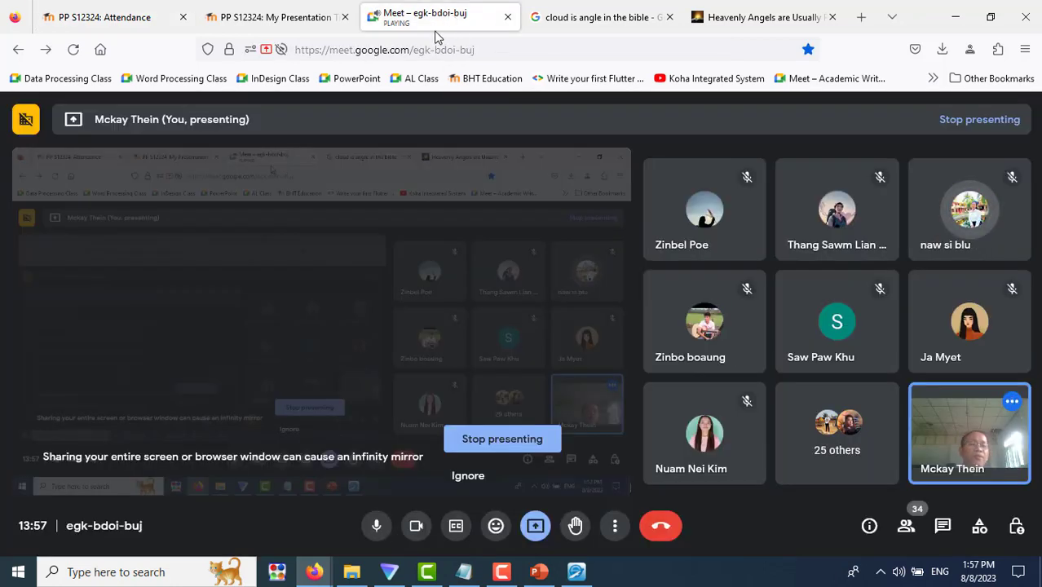
{"action": "left_click", "coordinate": [143, 18]}
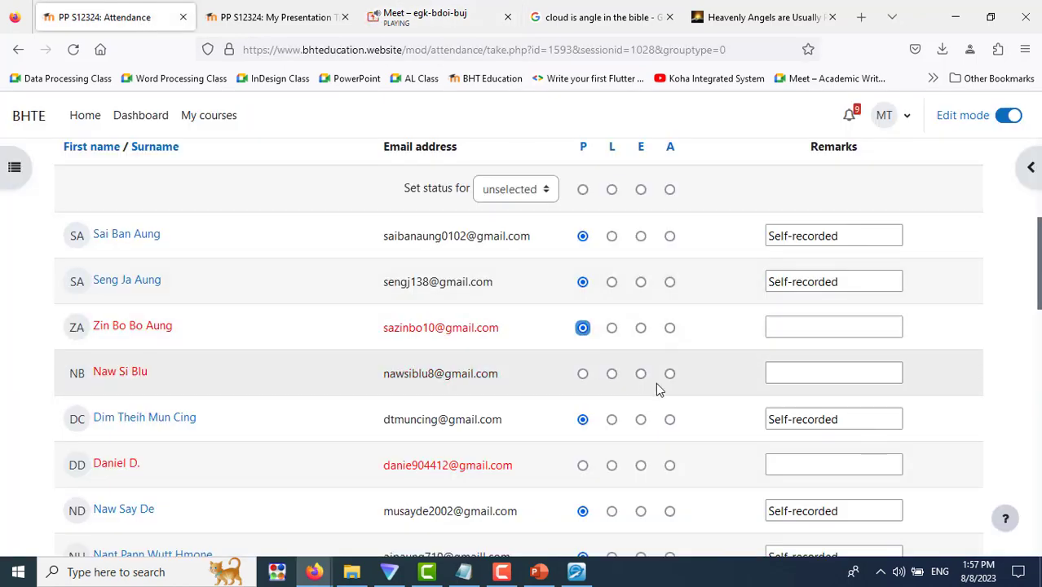
{"action": "left_click", "coordinate": [582, 374]}
{"action": "scroll", "coordinate": [558, 388], "scroll_direction": "down", "scroll_amount": 5}
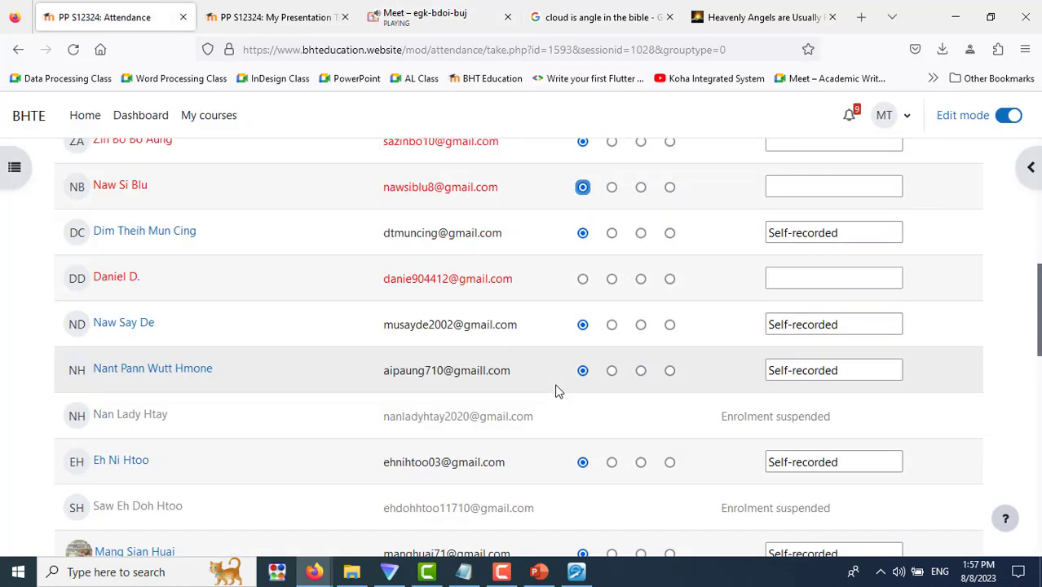
{"action": "left_click", "coordinate": [641, 252]}
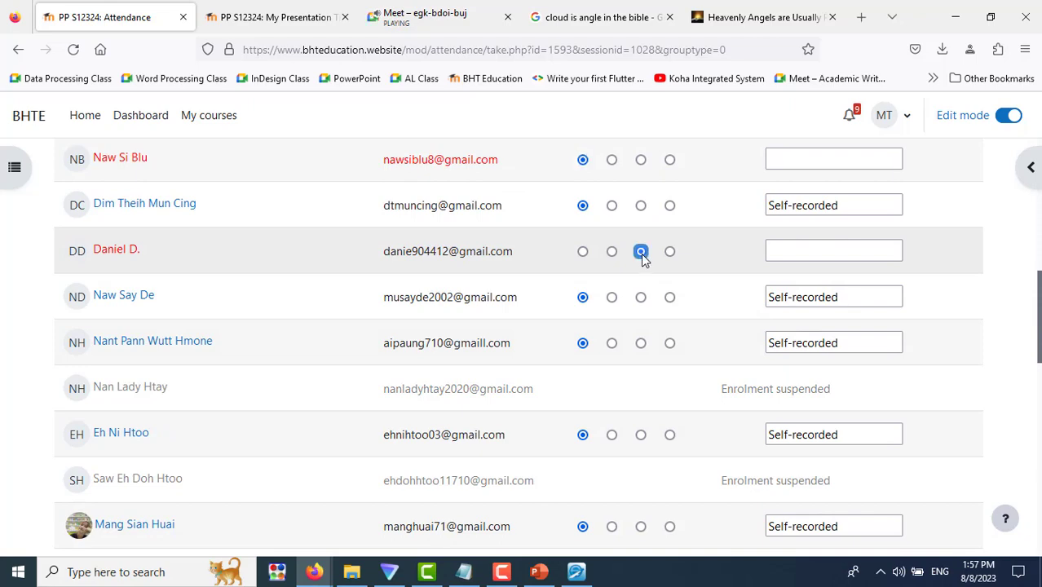
Step: Mark the remaining unmarked students on page 1 absent, then save and show page 2
{"action": "scroll", "coordinate": [537, 356], "scroll_direction": "down", "scroll_amount": 5}
{"action": "scroll", "coordinate": [537, 356], "scroll_direction": "down", "scroll_amount": 3}
{"action": "scroll", "coordinate": [537, 356], "scroll_direction": "down", "scroll_amount": 2}
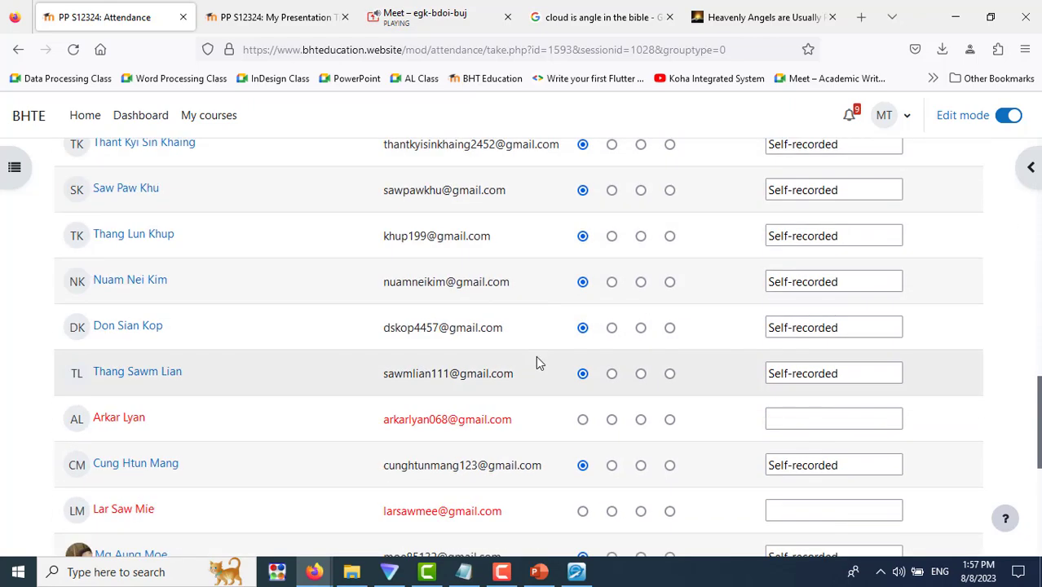
{"action": "scroll", "coordinate": [537, 359], "scroll_direction": "down", "scroll_amount": 2}
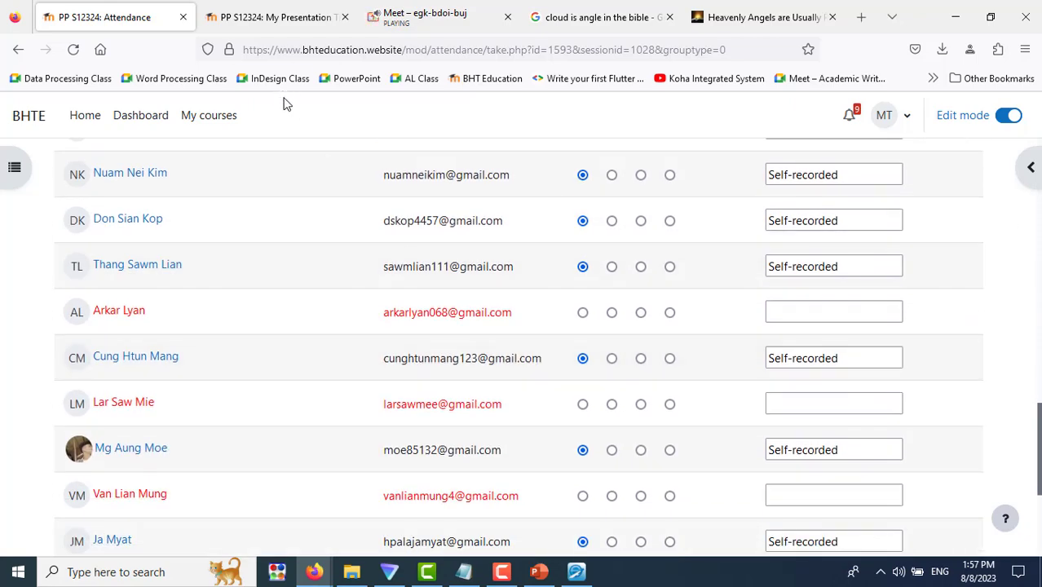
{"action": "left_click", "coordinate": [293, 23]}
{"action": "left_click", "coordinate": [165, 20]}
{"action": "left_click", "coordinate": [669, 313]}
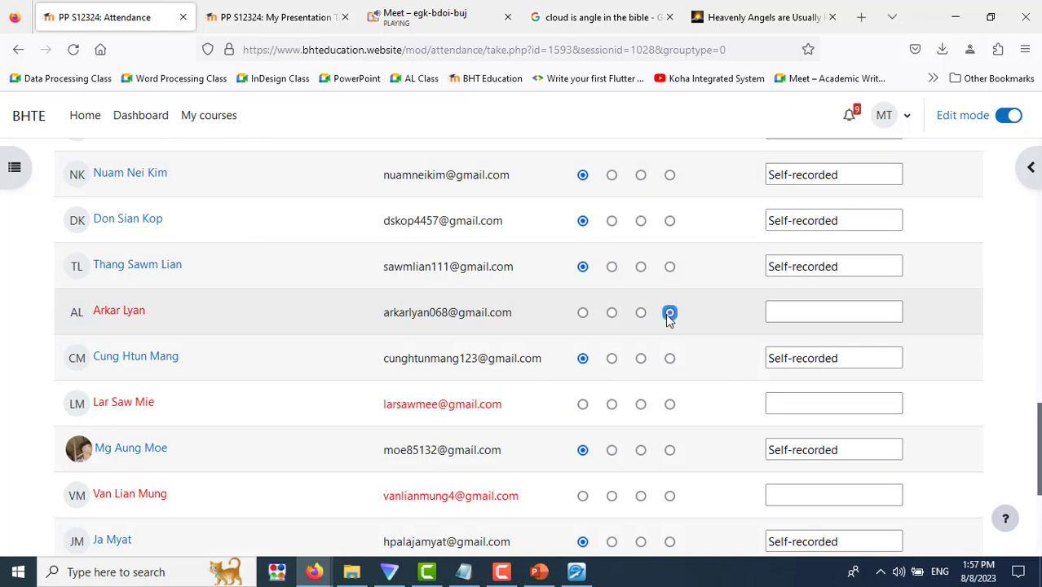
{"action": "scroll", "coordinate": [534, 374], "scroll_direction": "down", "scroll_amount": 3}
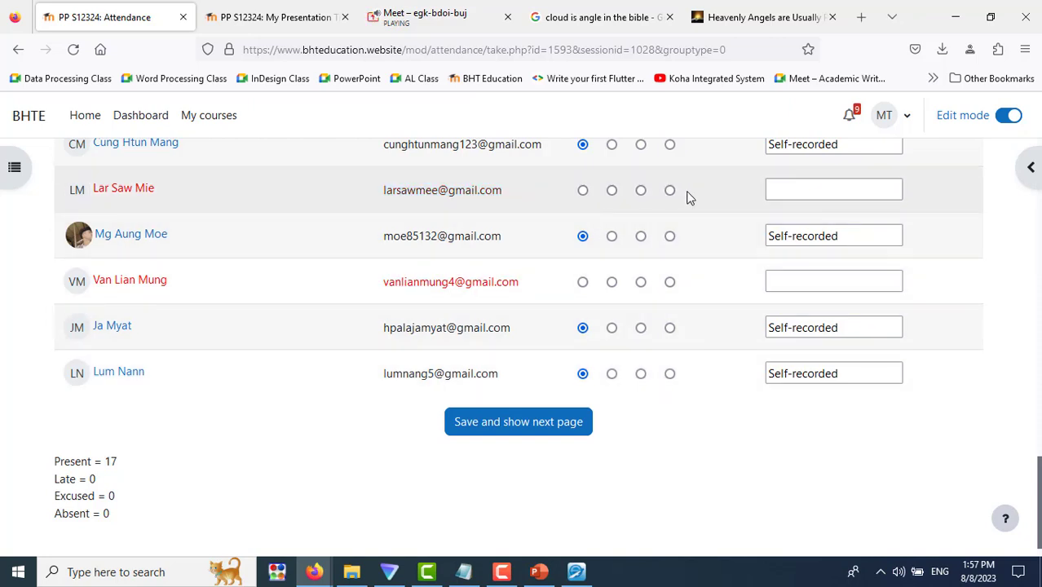
{"action": "left_click", "coordinate": [671, 192]}
{"action": "left_click", "coordinate": [669, 282]}
{"action": "left_click", "coordinate": [561, 419]}
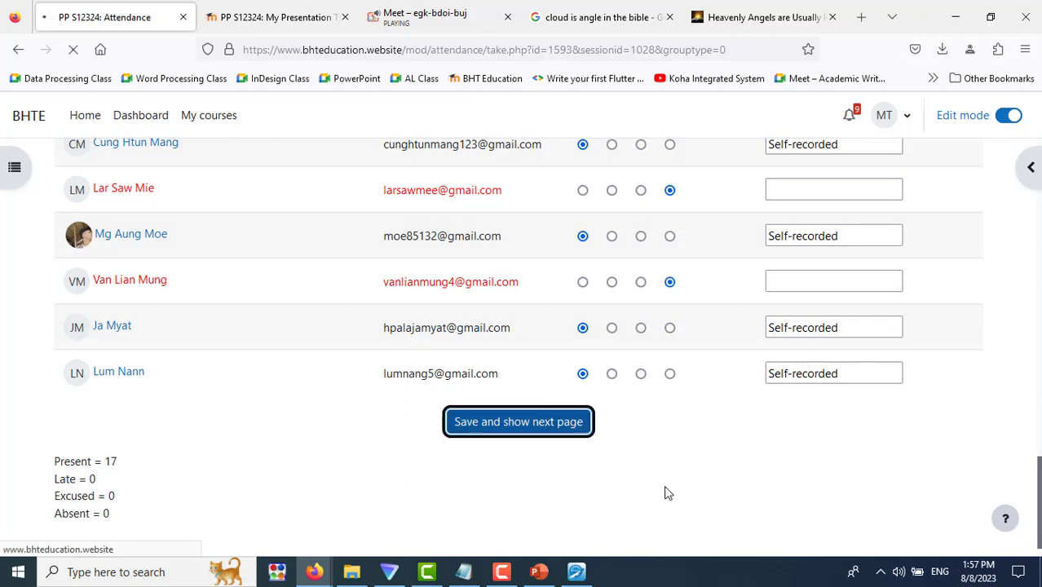
{"action": "scroll", "coordinate": [664, 493], "scroll_direction": "down", "scroll_amount": 4}
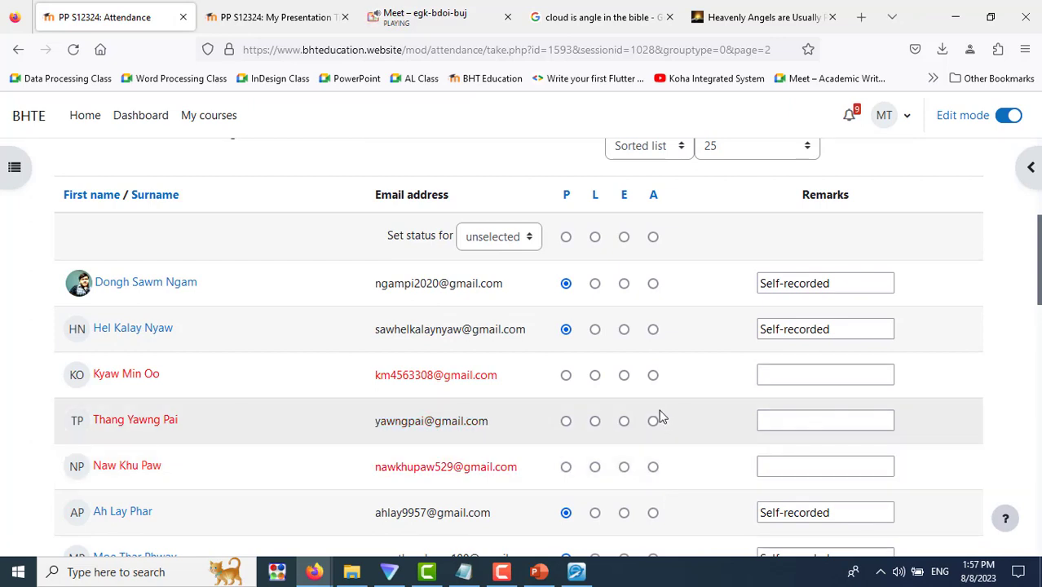
Step: Mark three page-2 students present and the last unmarked student absent, then save the page
{"action": "left_click", "coordinate": [565, 376]}
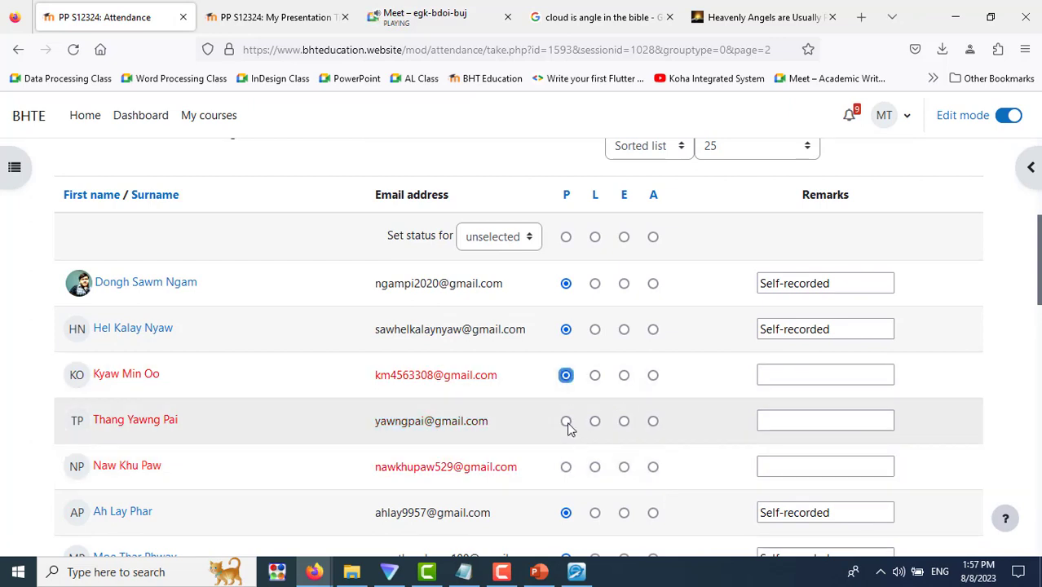
{"action": "left_click", "coordinate": [566, 421]}
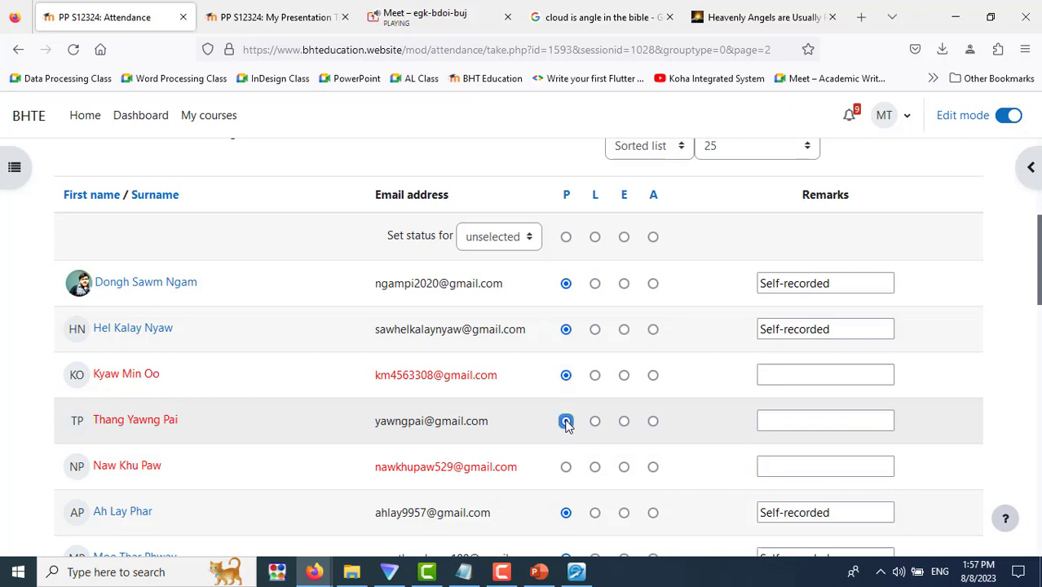
{"action": "scroll", "coordinate": [566, 423], "scroll_direction": "down", "scroll_amount": 3}
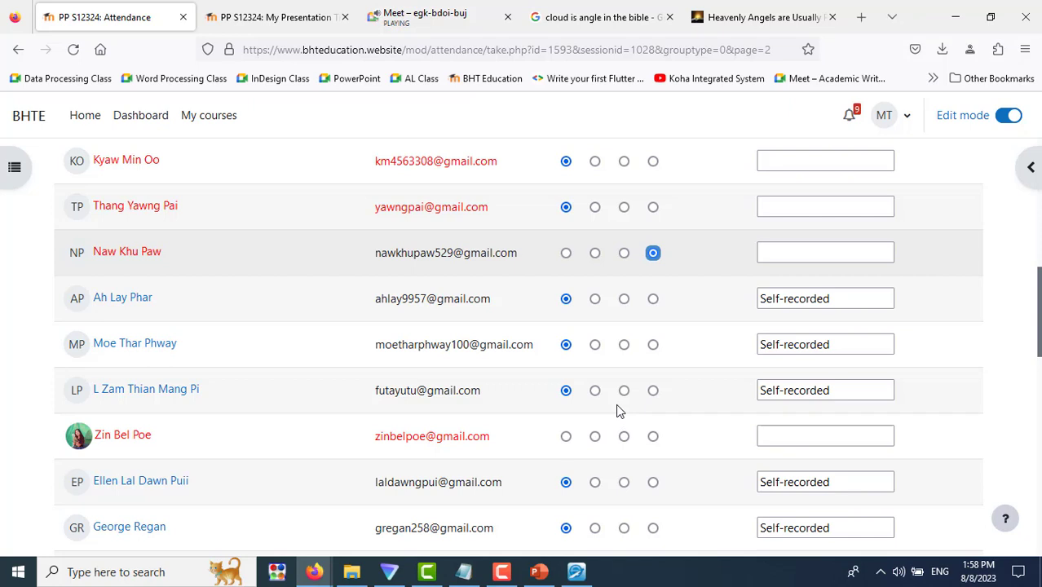
{"action": "scroll", "coordinate": [617, 409], "scroll_direction": "down", "scroll_amount": 2}
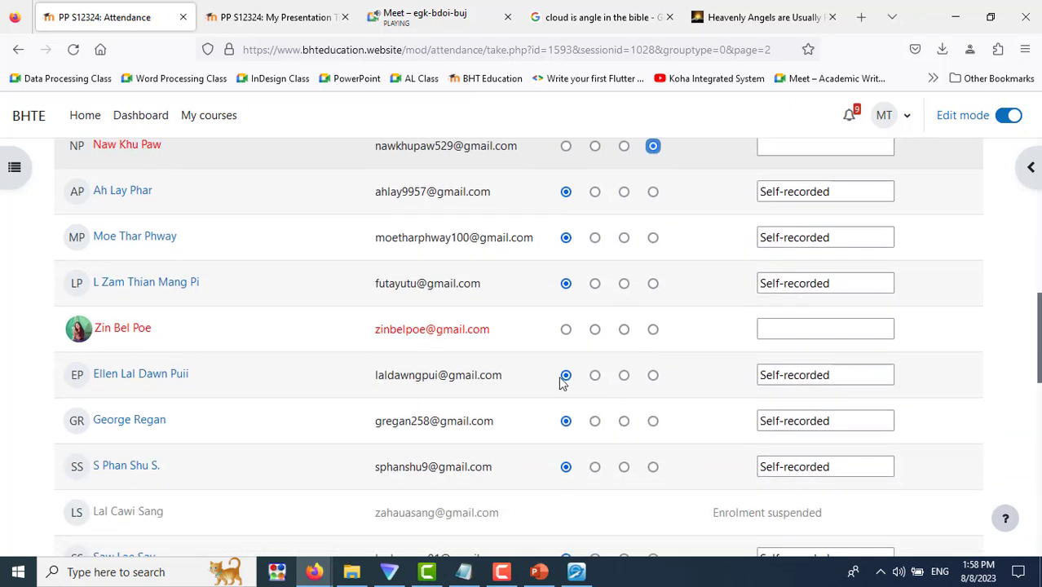
{"action": "left_click", "coordinate": [564, 334]}
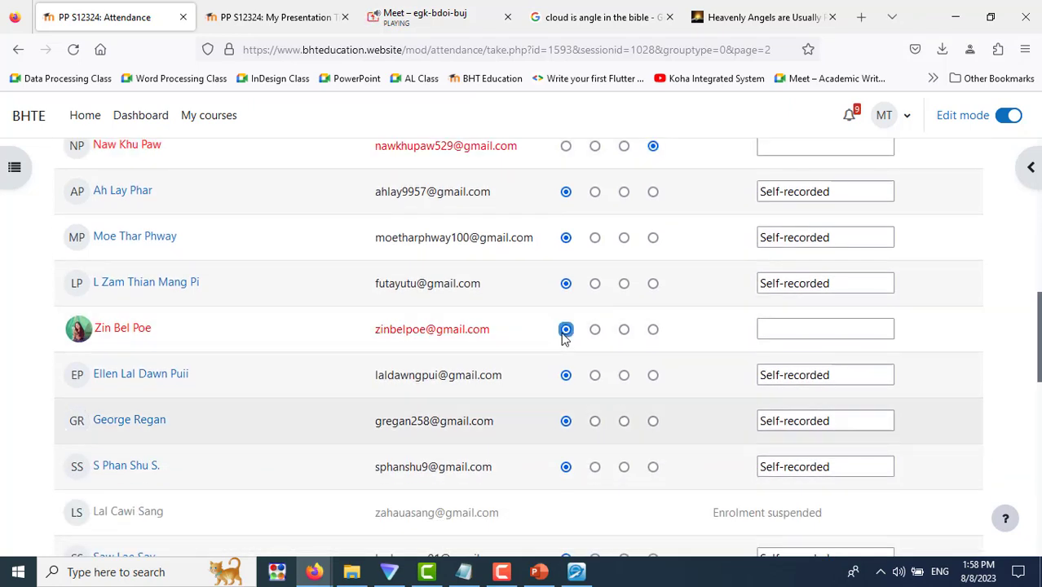
{"action": "scroll", "coordinate": [585, 369], "scroll_direction": "down", "scroll_amount": 4}
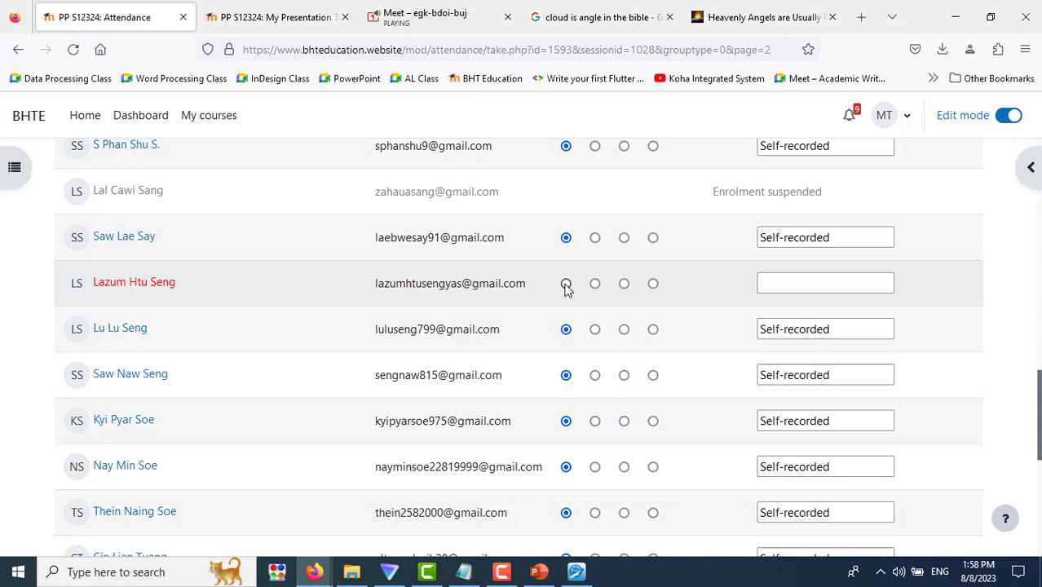
{"action": "left_click", "coordinate": [653, 284]}
{"action": "scroll", "coordinate": [579, 400], "scroll_direction": "down", "scroll_amount": 4}
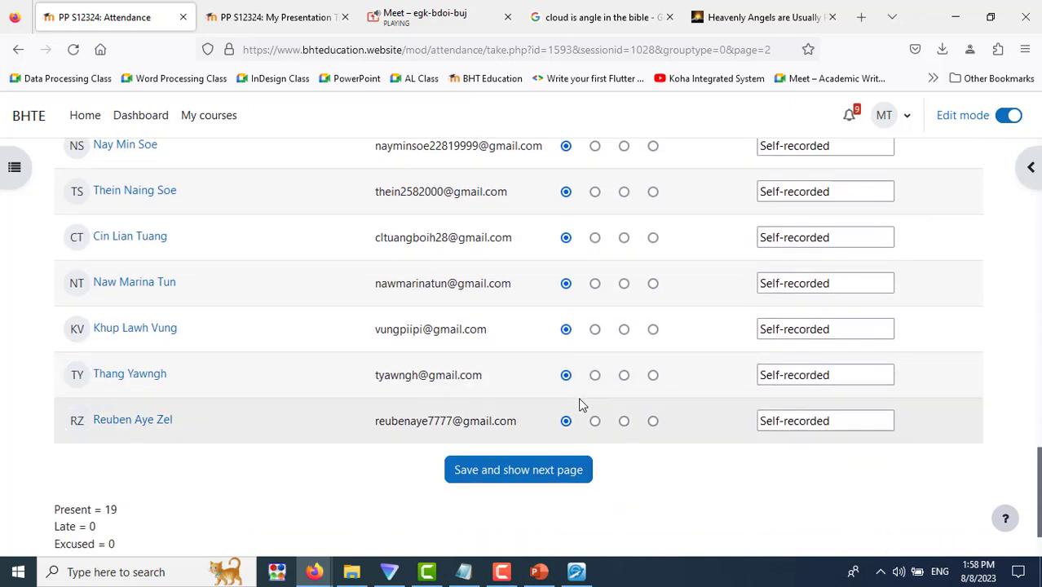
{"action": "left_click", "coordinate": [539, 470]}
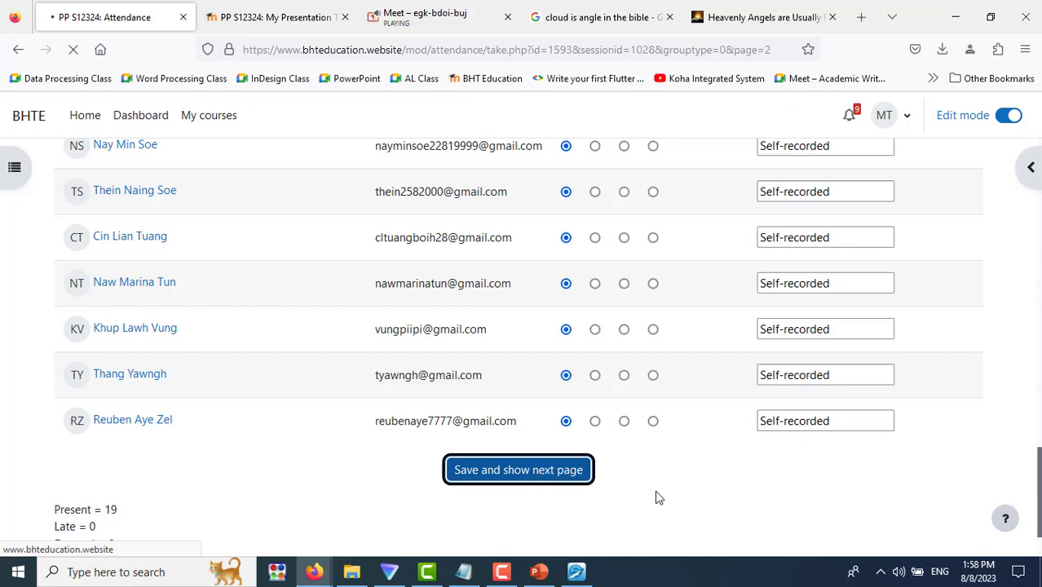
Step: Reload the My Presentation Title forum to reveal the reply 'Health: Essentials of Human Nutrition'
{"action": "left_click", "coordinate": [417, 23]}
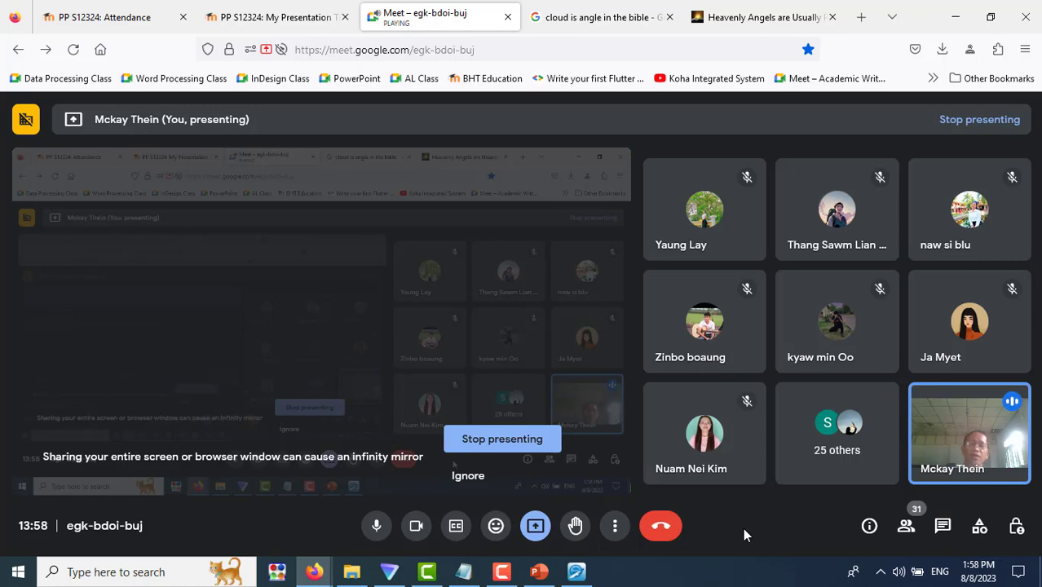
{"action": "left_click", "coordinate": [278, 18]}
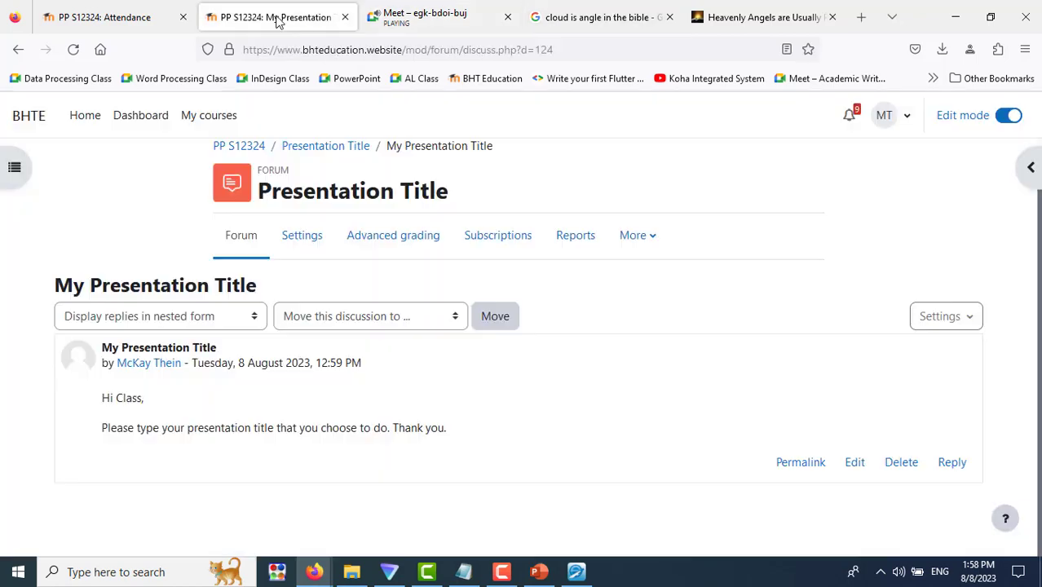
{"action": "left_click", "coordinate": [73, 48]}
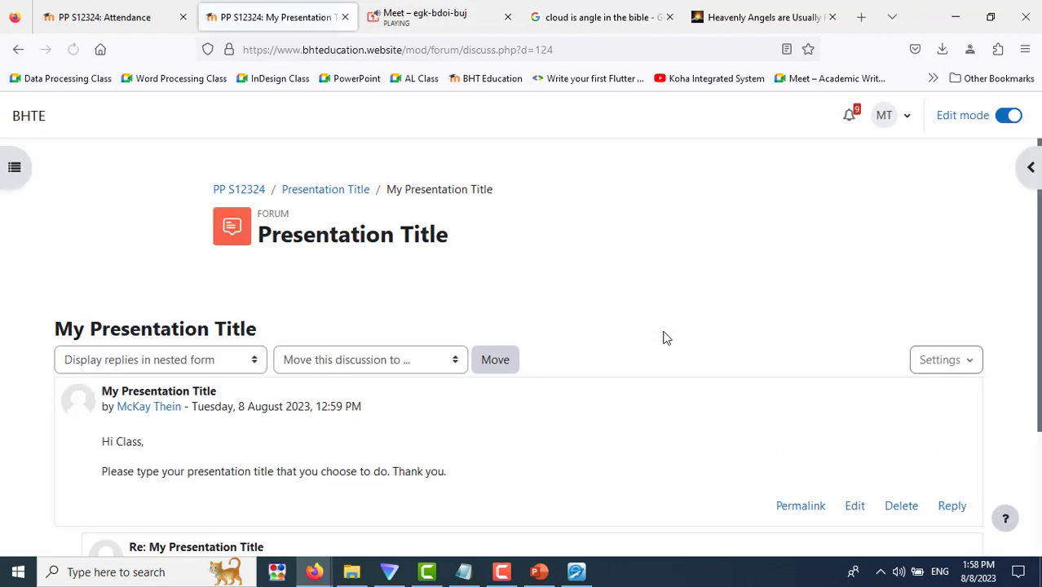
{"action": "scroll", "coordinate": [664, 337], "scroll_direction": "down", "scroll_amount": 3}
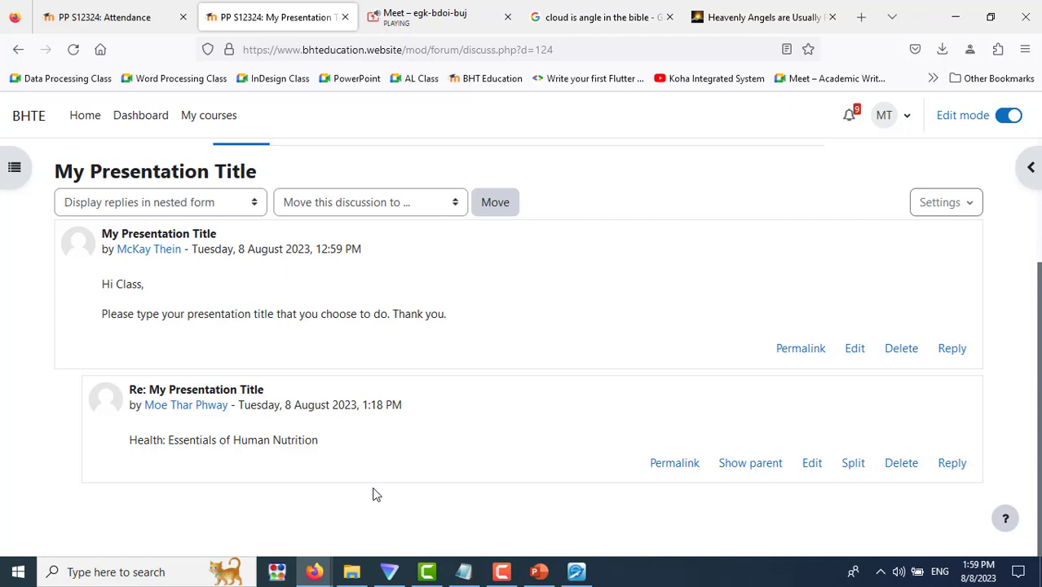
{"action": "left_click", "coordinate": [432, 30]}
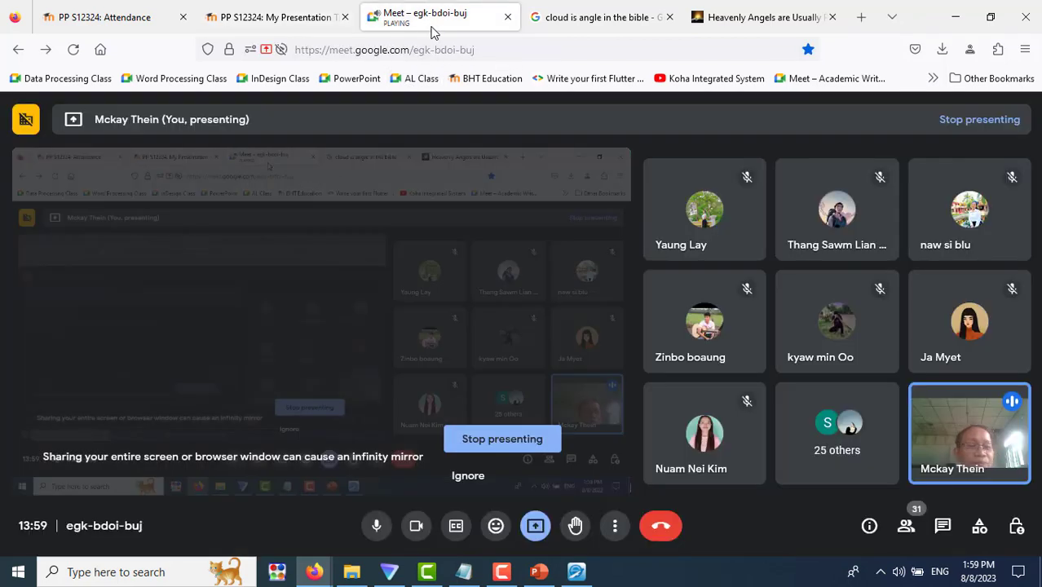
{"action": "left_click", "coordinate": [316, 20]}
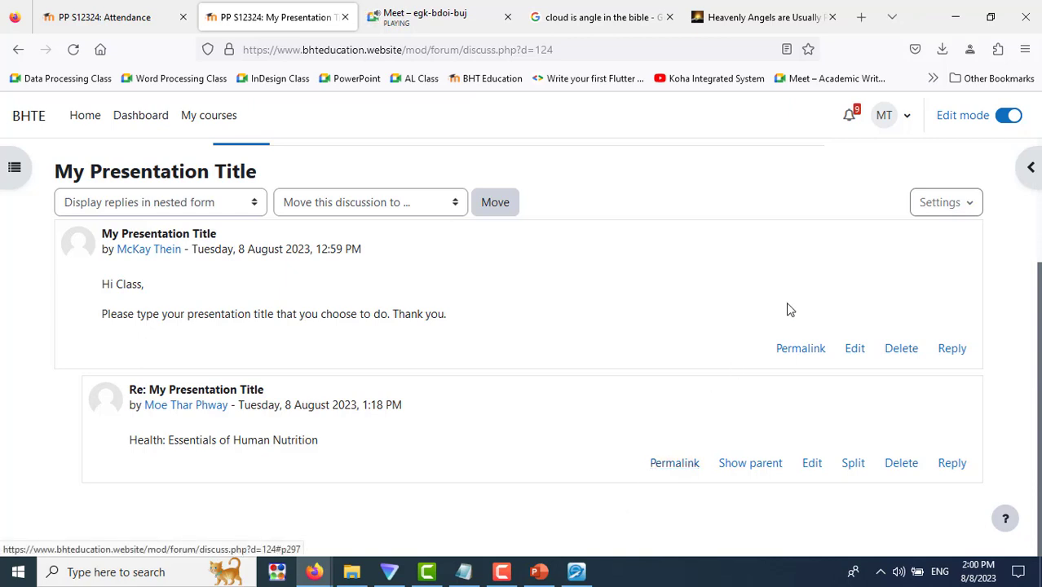
Step: Search Google for 'essentials', then 'essentials meaning', to show its dictionary definition
{"action": "left_click", "coordinate": [570, 17]}
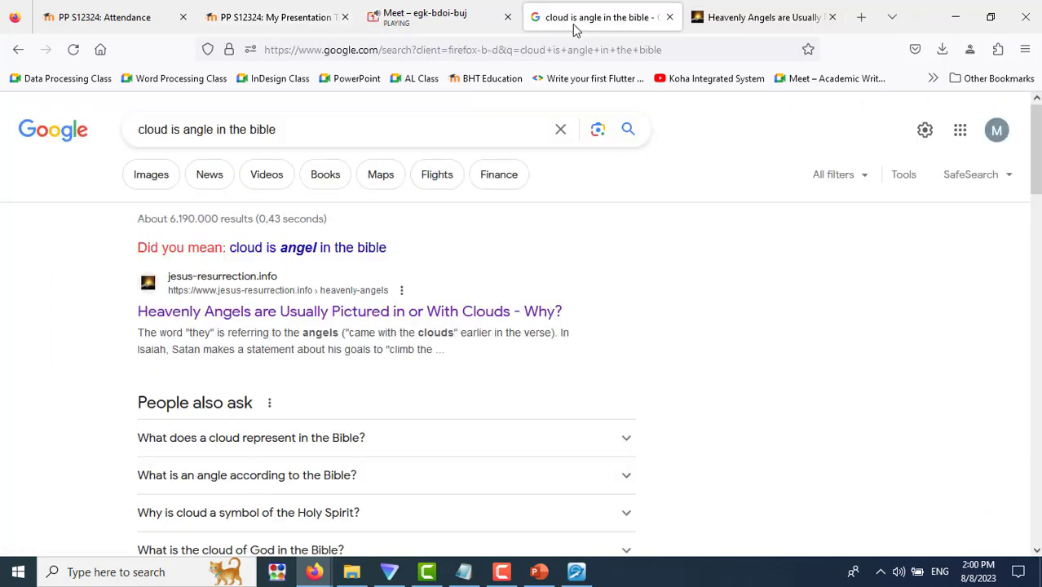
{"action": "triple_click", "coordinate": [402, 127]}
{"action": "type", "text": "ess"}
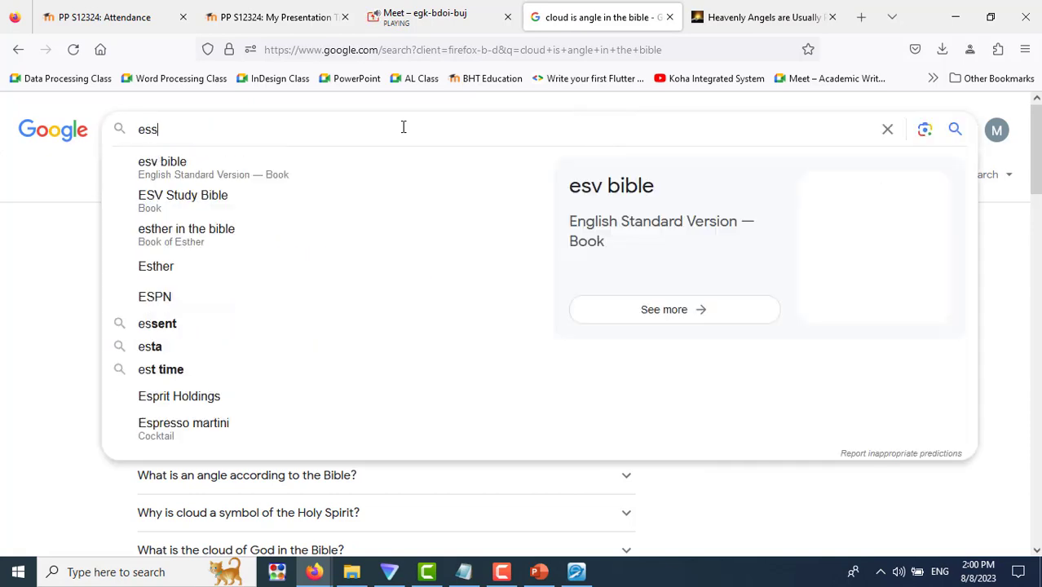
{"action": "type", "text": "entials"}
{"action": "key", "text": "Return"}
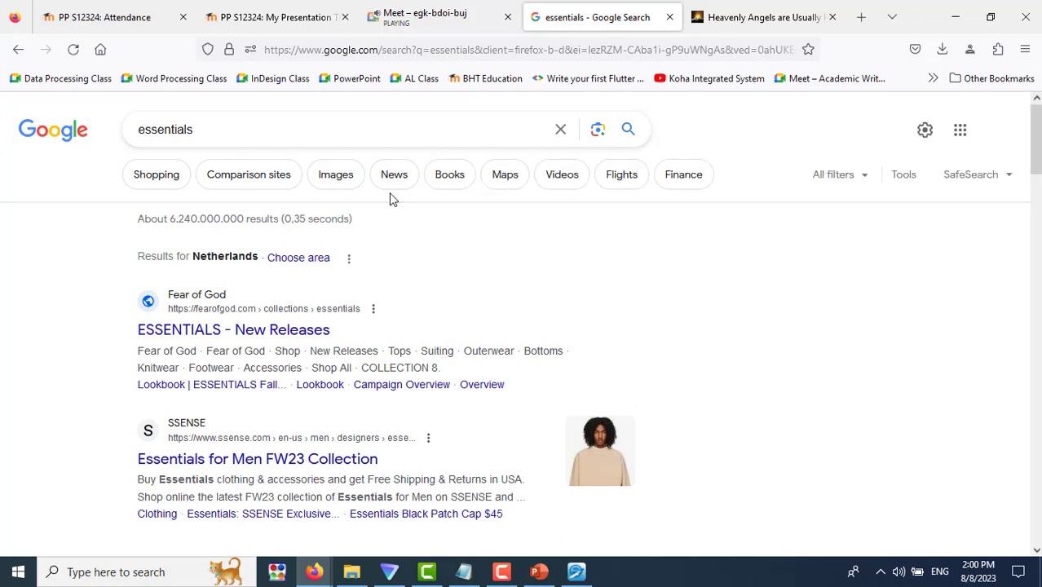
{"action": "left_click", "coordinate": [358, 132]}
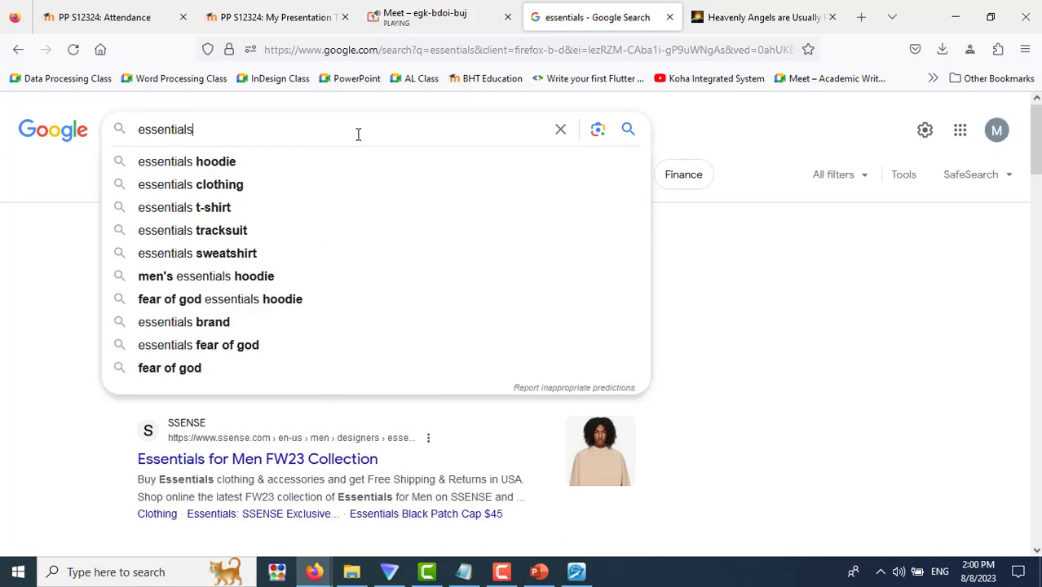
{"action": "type", "text": " meaning"}
{"action": "key", "text": "Return"}
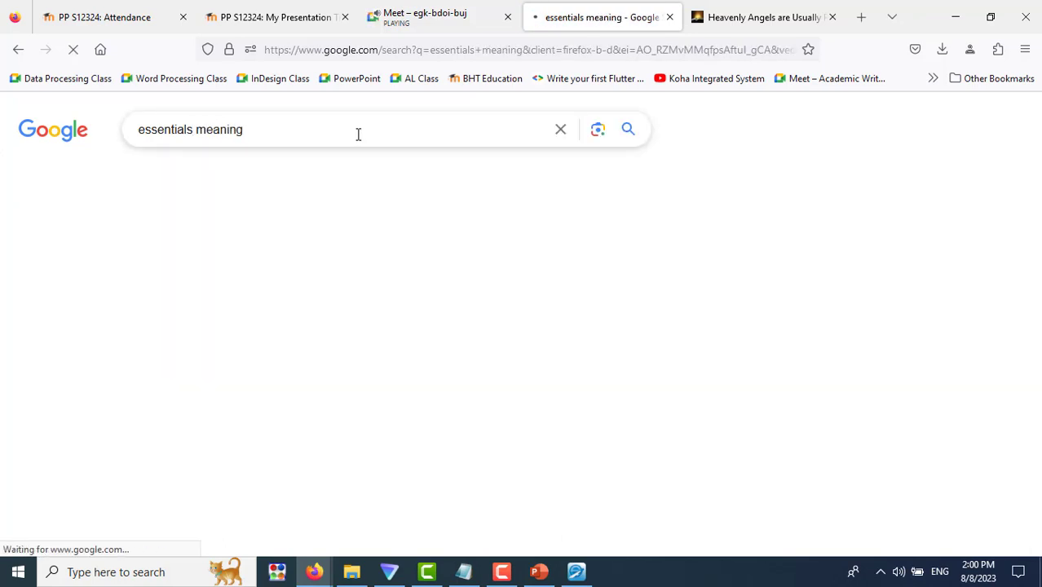
{"action": "scroll", "coordinate": [592, 343], "scroll_direction": "down", "scroll_amount": 2}
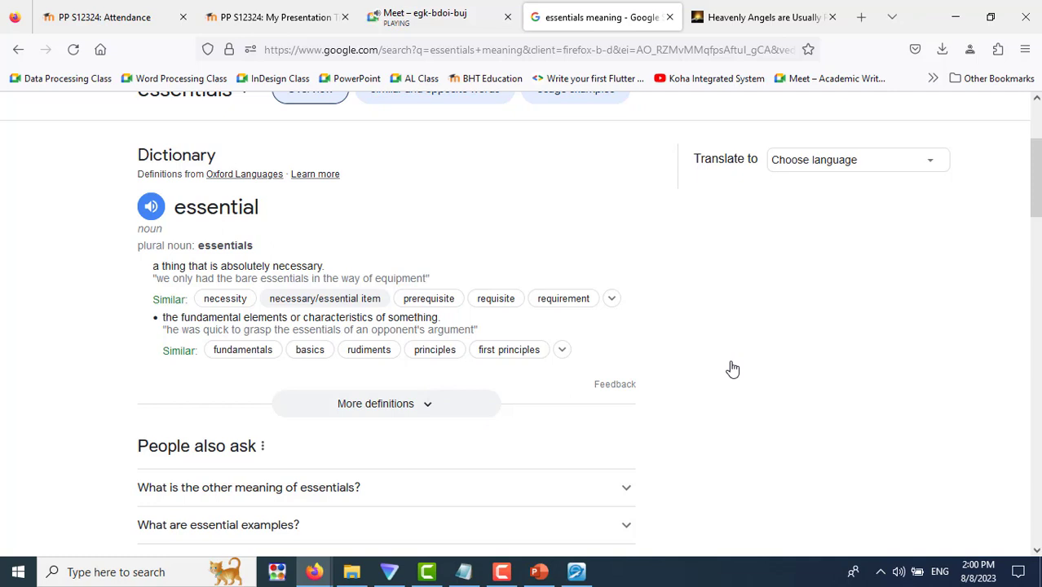
Step: Check the video meeting and essentials definition, ending back on the My Presentation Title forum
{"action": "left_click", "coordinate": [460, 26]}
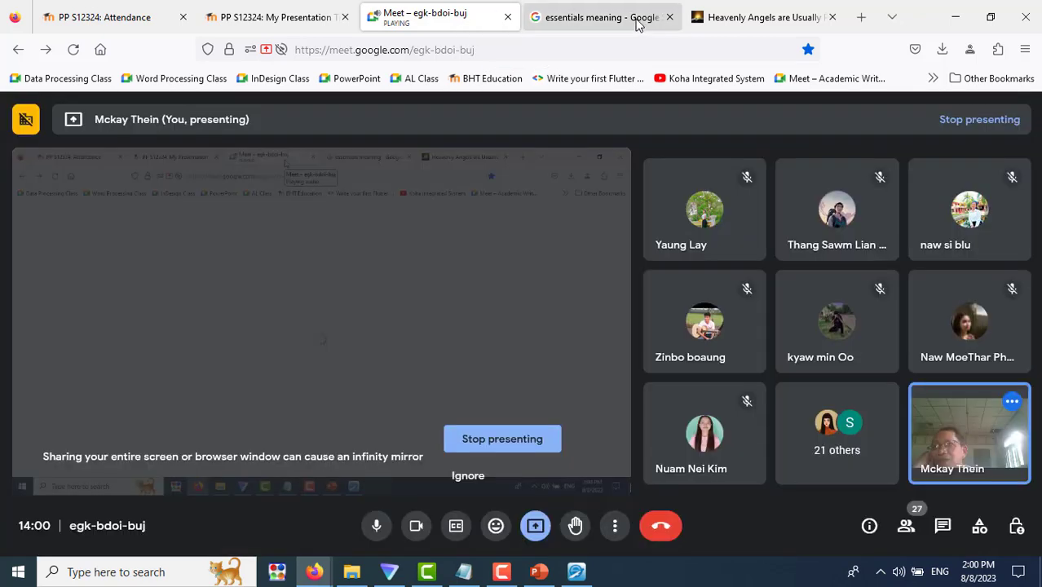
{"action": "left_click", "coordinate": [636, 25]}
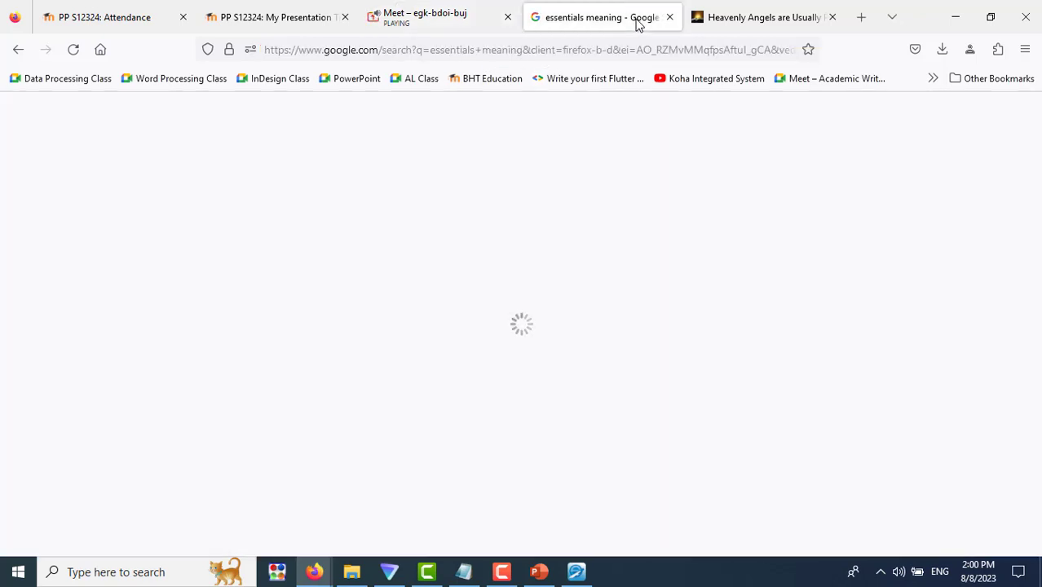
{"action": "left_click", "coordinate": [423, 29]}
{"action": "left_click", "coordinate": [251, 29]}
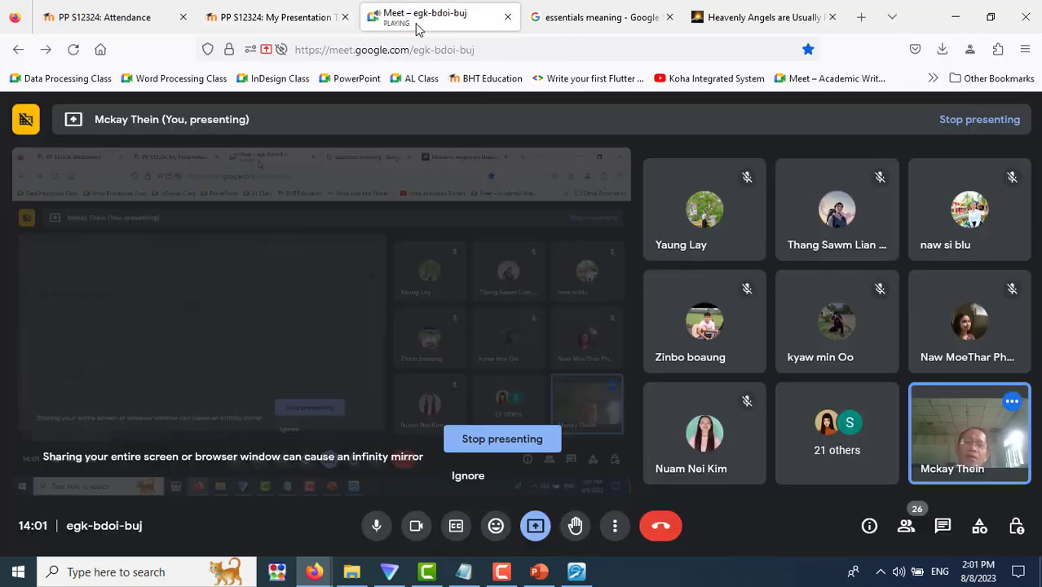
{"action": "left_click", "coordinate": [420, 18]}
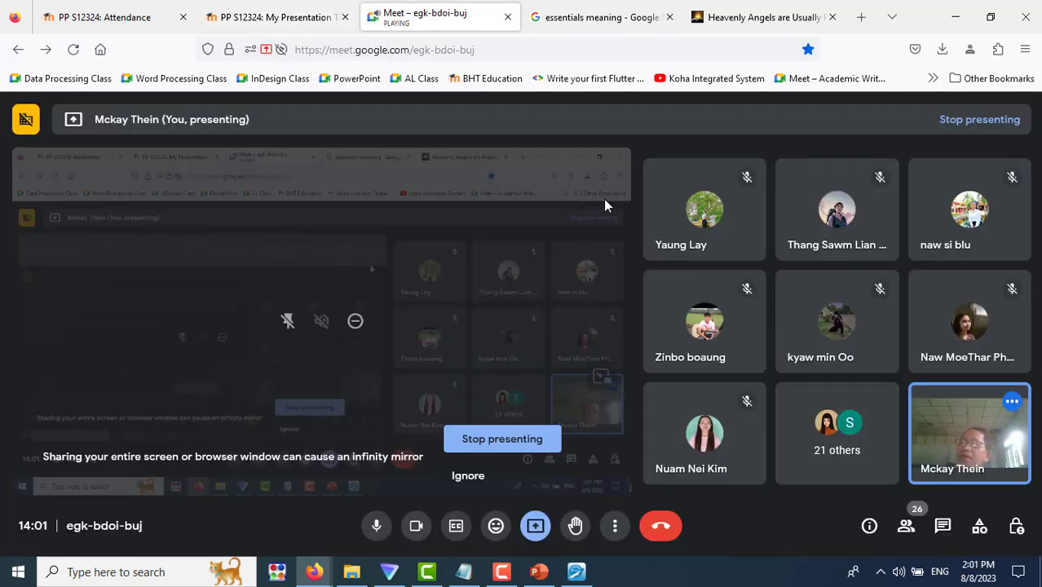
{"action": "left_click", "coordinate": [319, 26]}
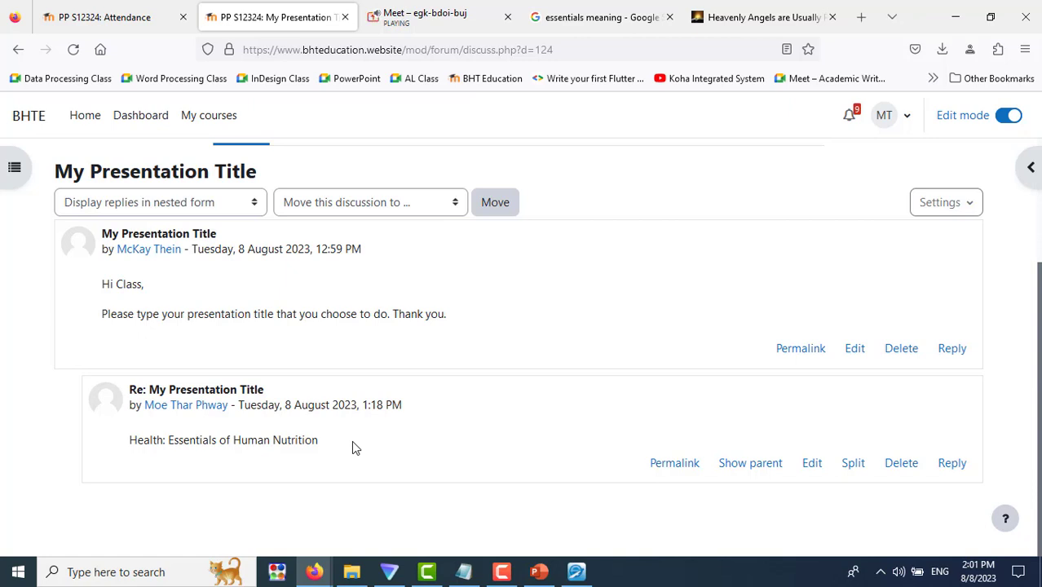
{"action": "left_click", "coordinate": [413, 10]}
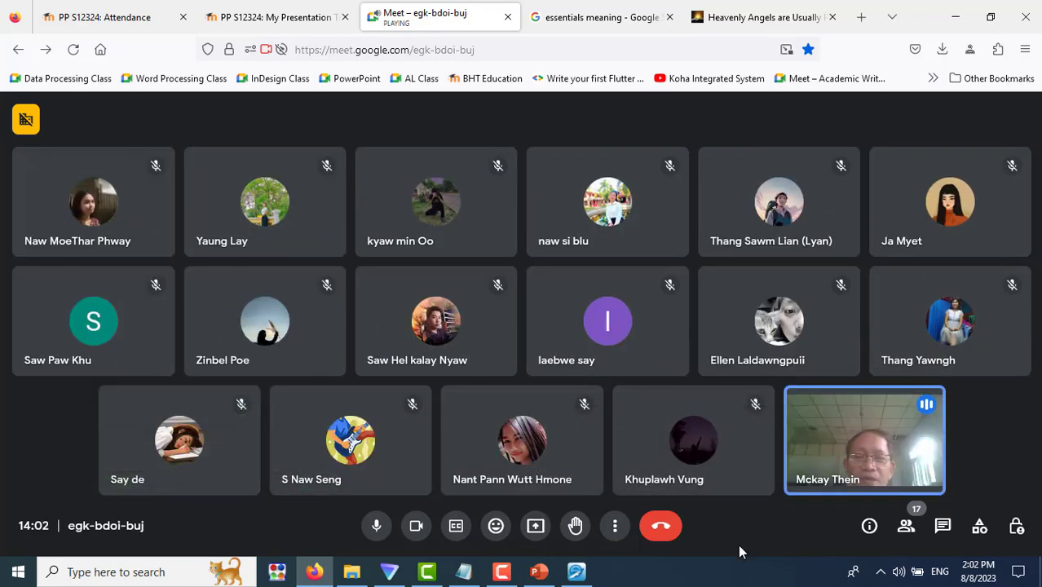
{"action": "left_click", "coordinate": [282, 15]}
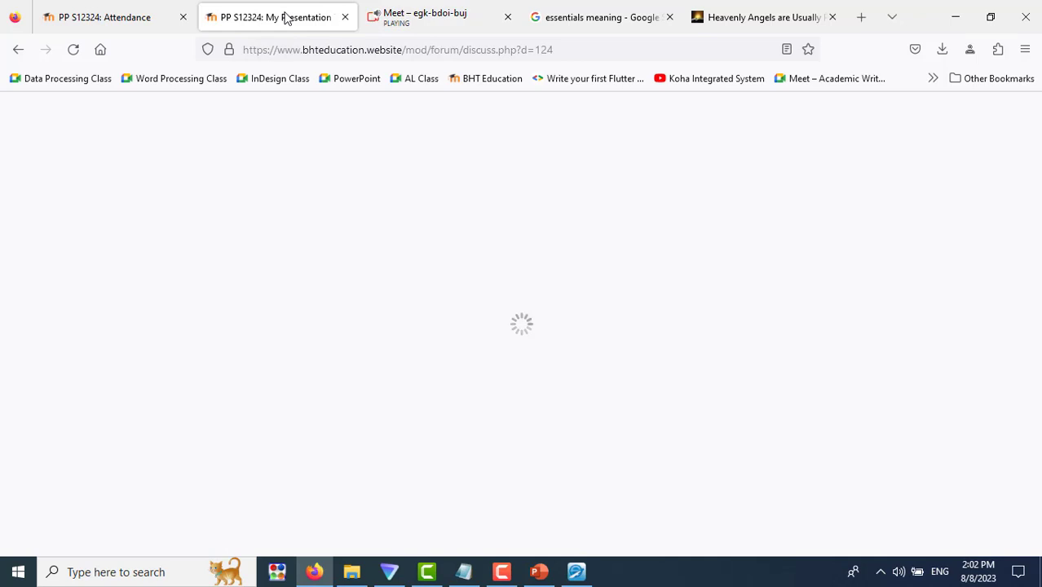
Step: Minimize the Camtasia editor and show the recorder's Pause/Stop panel at 0:45:11
{"action": "left_click", "coordinate": [440, 581]}
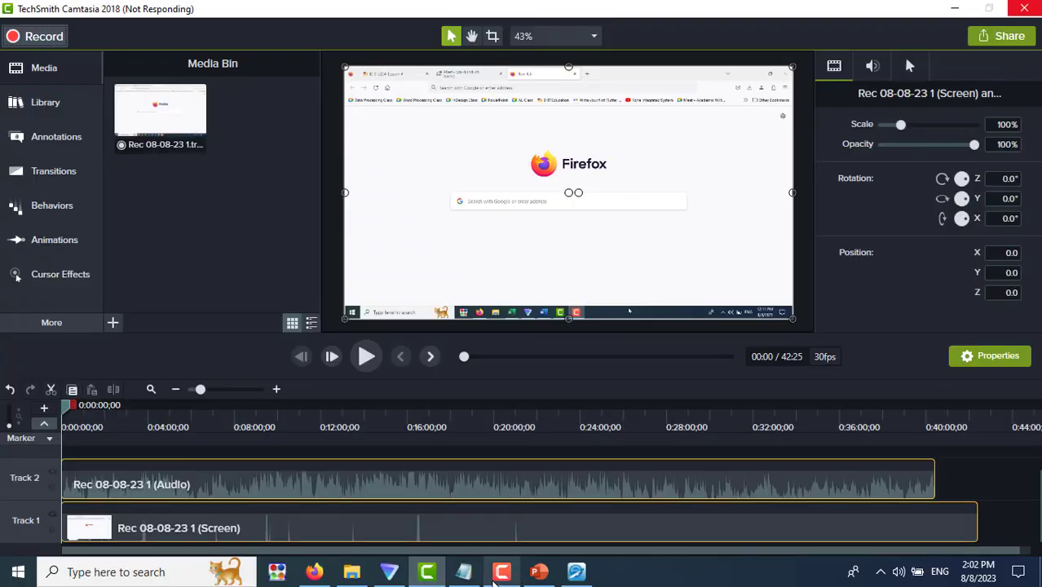
{"action": "left_click", "coordinate": [497, 575]}
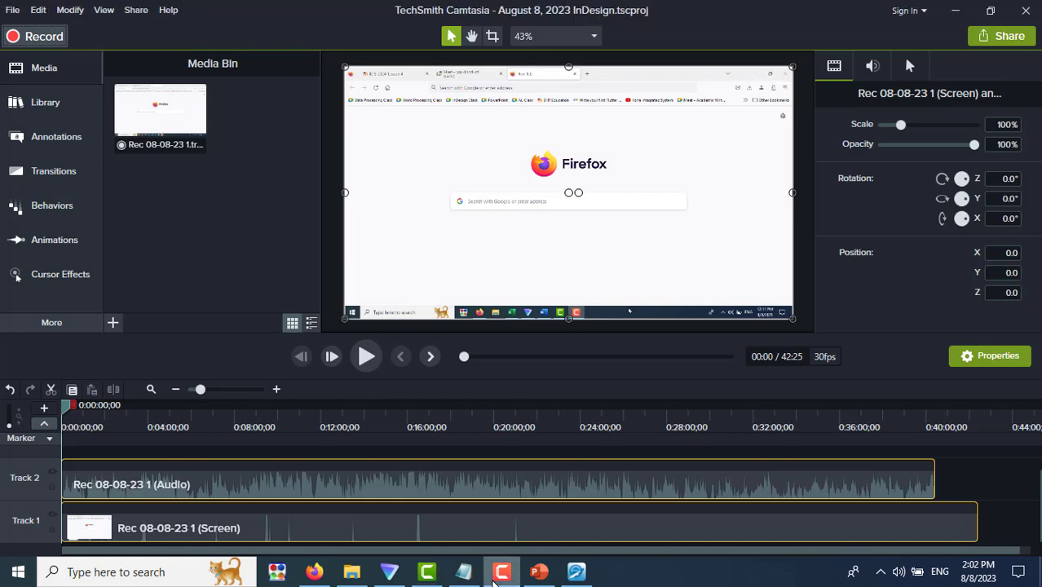
{"action": "left_click", "coordinate": [493, 575]}
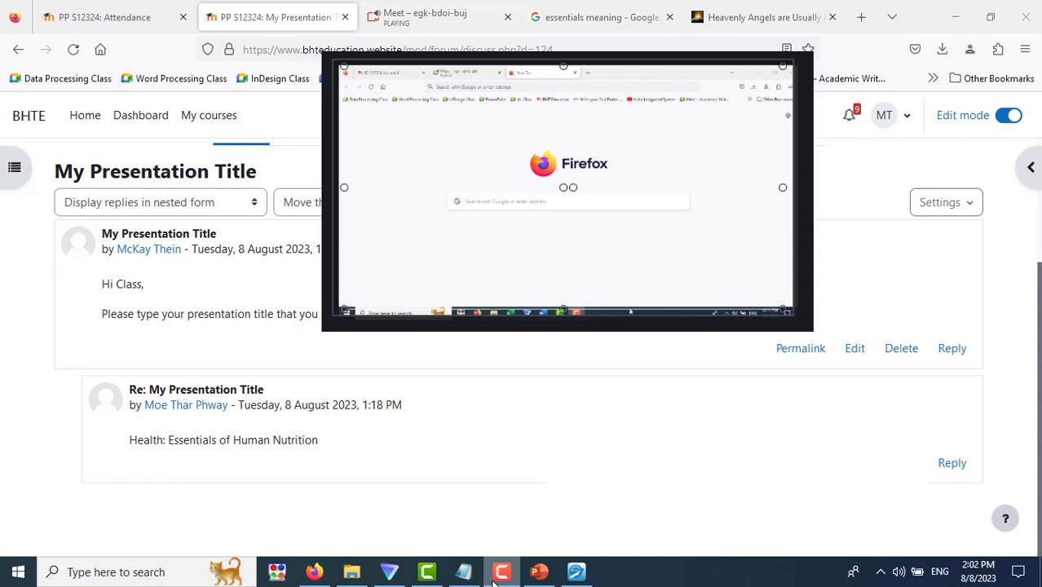
{"action": "left_click", "coordinate": [493, 574]}
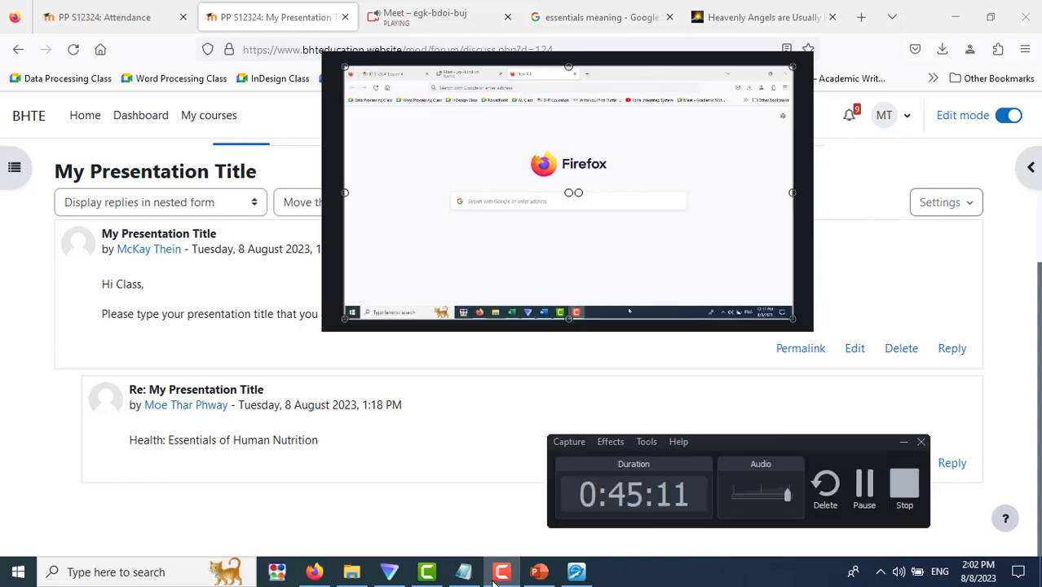